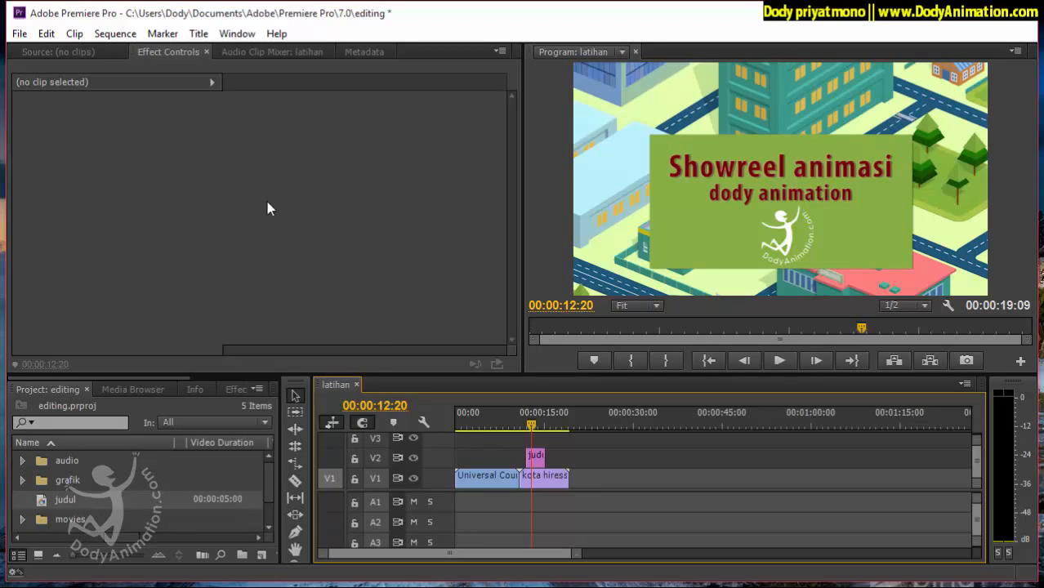
Look over the countdown leader, title and city clips in the latihan sequence, moving the playhead to 00:00:13:05.
left_click(122, 37)
left_click(20, 39)
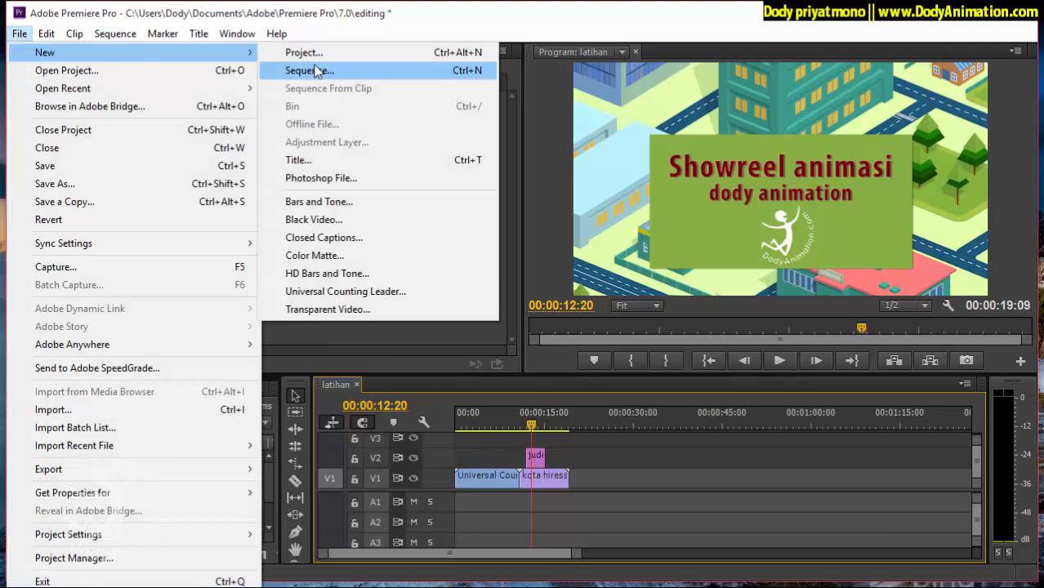
left_click(506, 426)
left_click(505, 425)
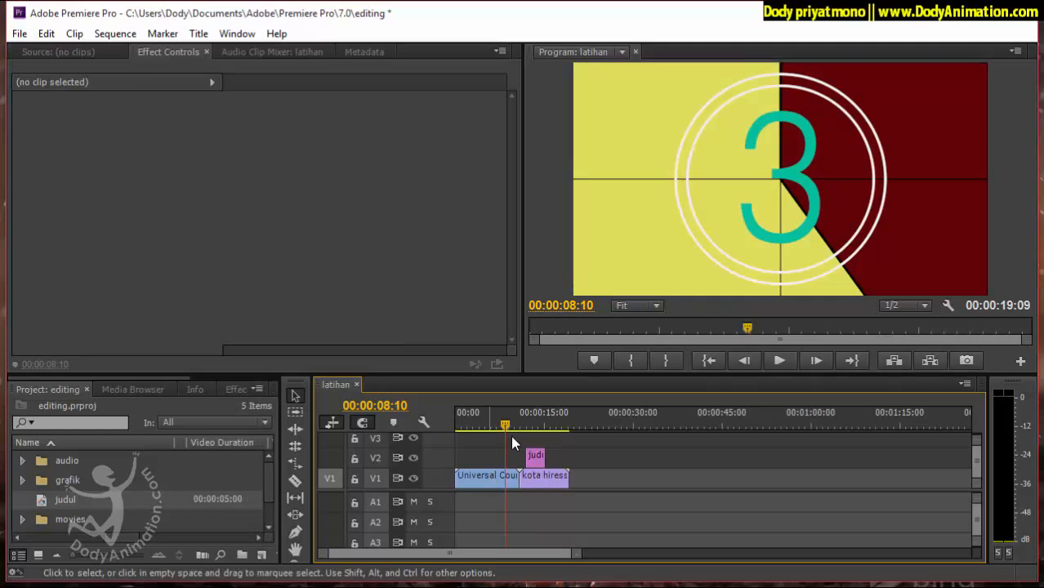
left_click(491, 475)
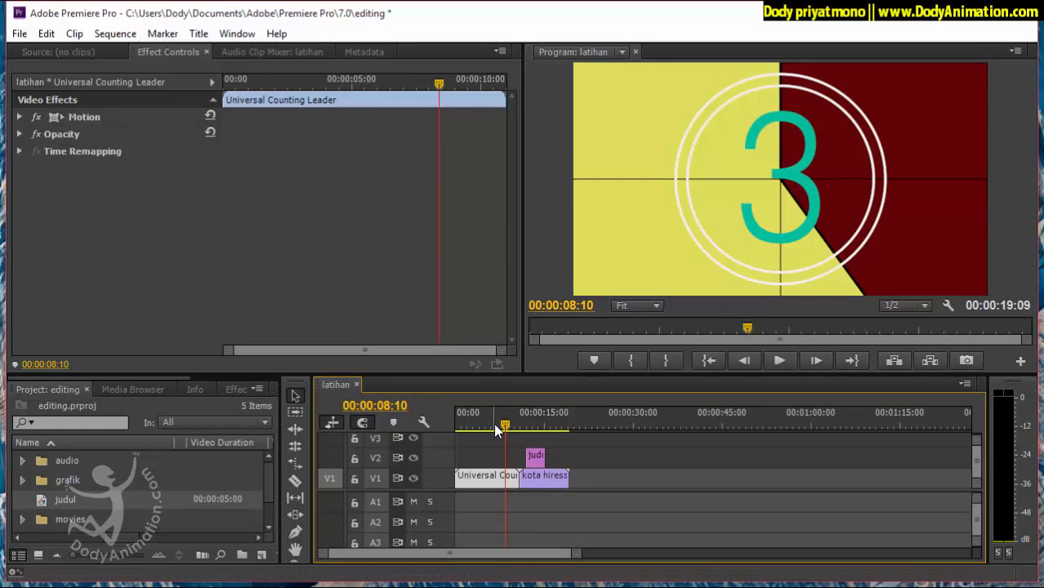
left_click_drag(494, 423, 533, 426)
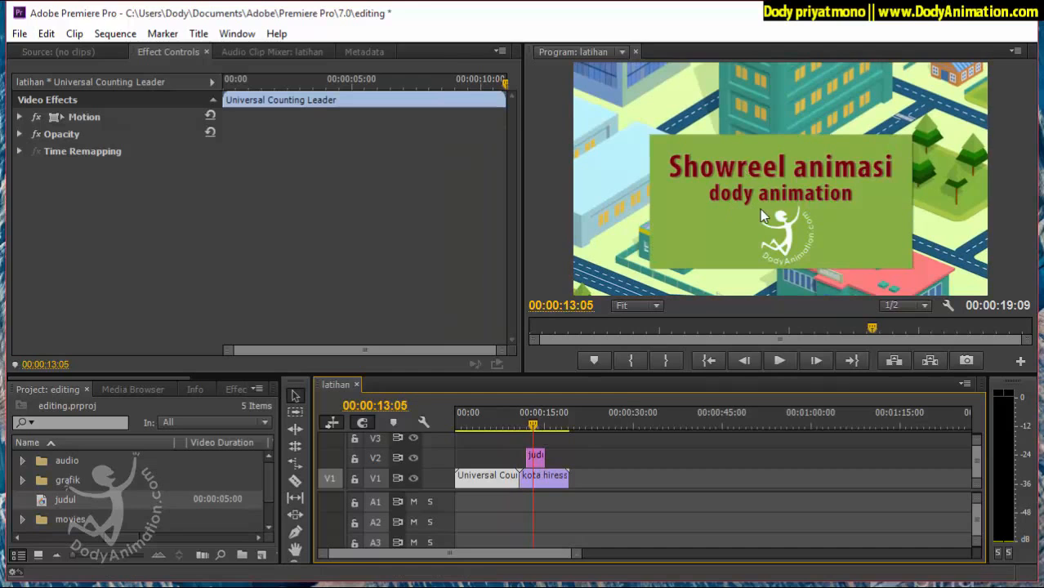
left_click(645, 485)
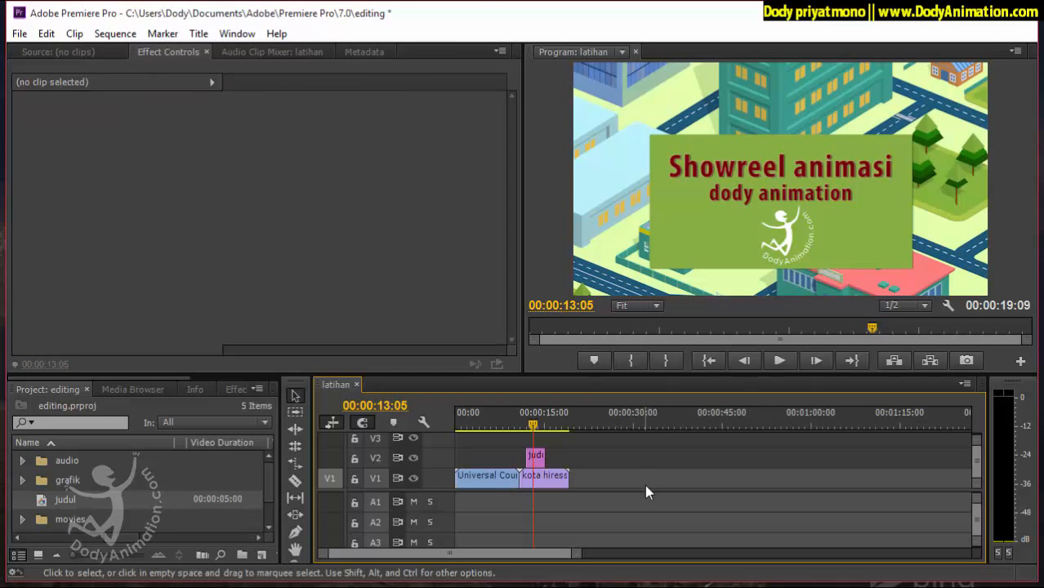
left_click(505, 474)
left_click(553, 475)
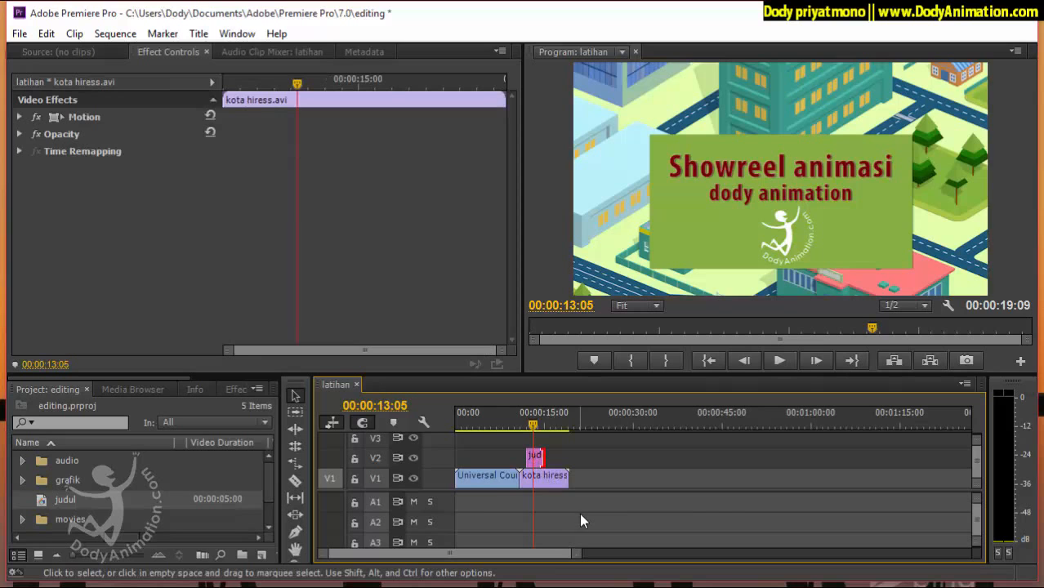
Play the sequence across the judul title to examine how it appears and disappears over kota hiress.avi.
left_click_drag(531, 427, 519, 427)
left_click(776, 361)
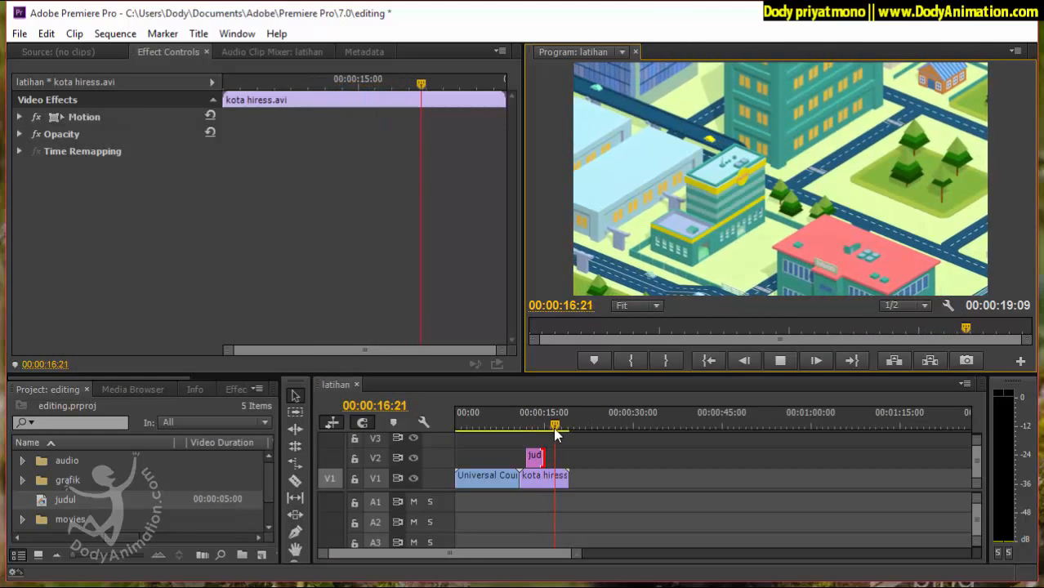
left_click_drag(555, 426, 527, 426)
left_click(779, 360)
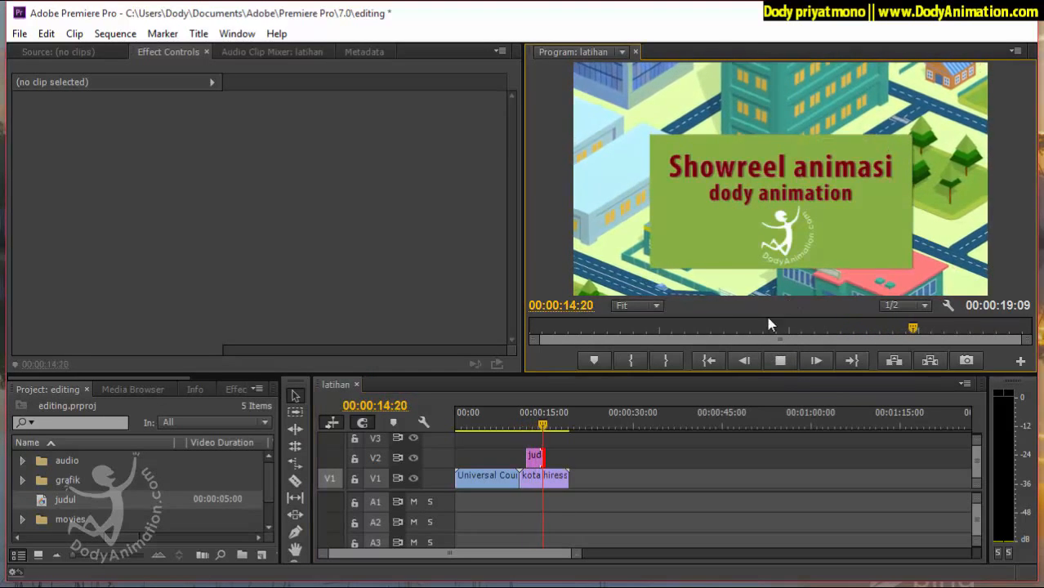
left_click(781, 360)
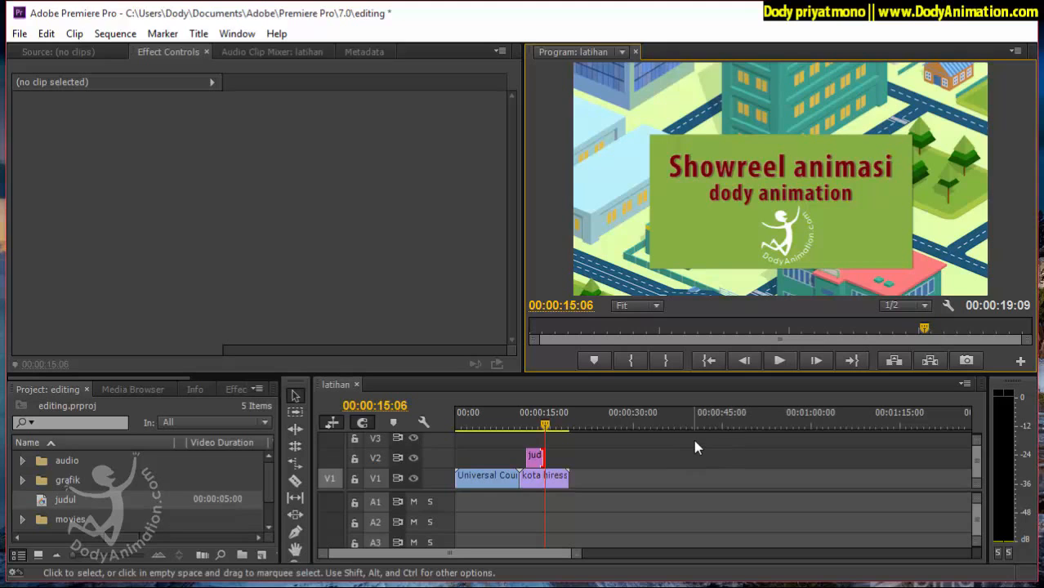
left_click(540, 427)
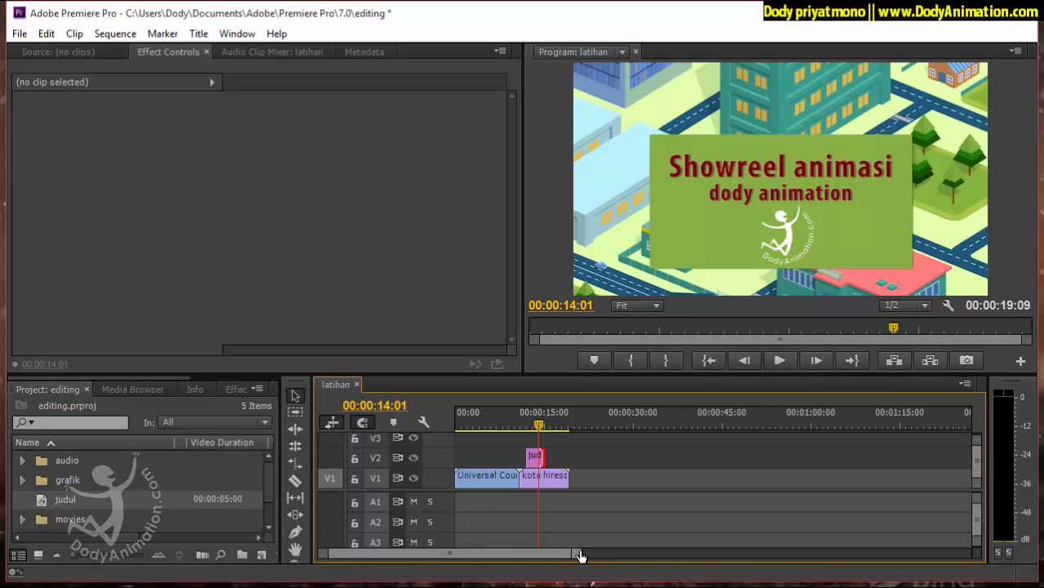
Examine the start of the judul title and the cut at the beginning of kota hiress.avi at 00:00:11:00.
left_click_drag(577, 558, 473, 563)
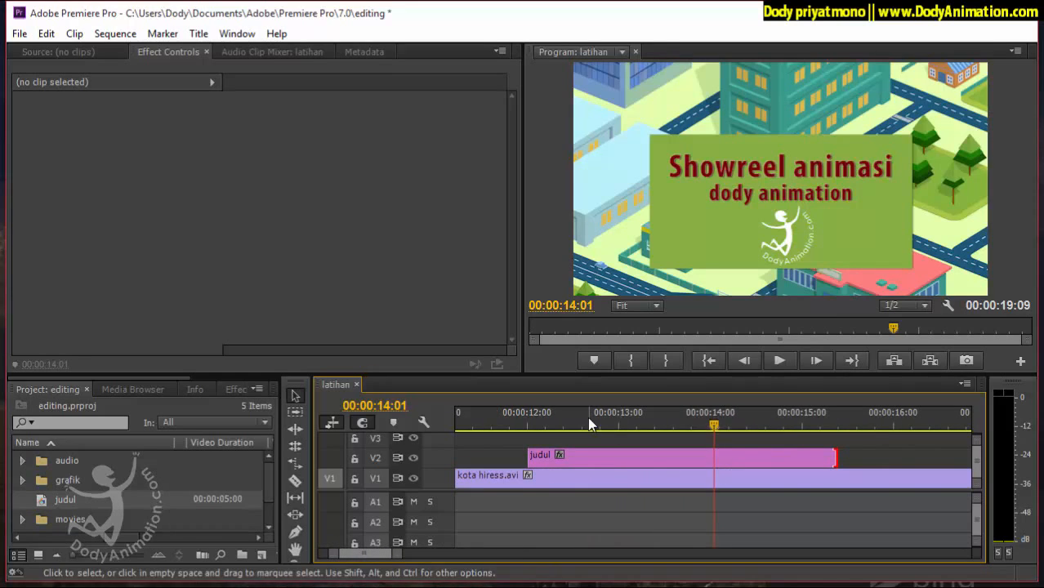
left_click(553, 421)
left_click_drag(399, 559, 406, 558)
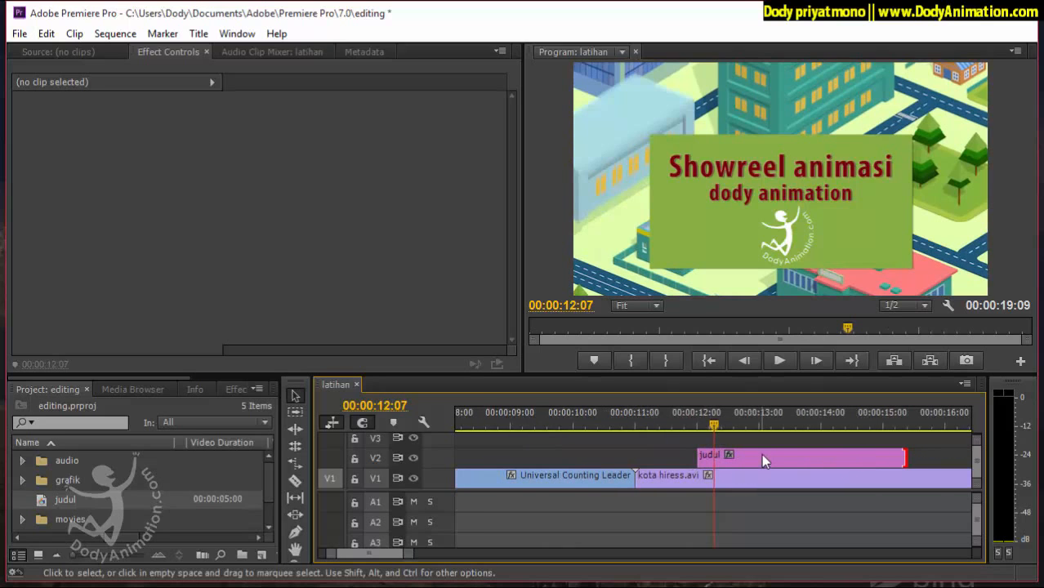
left_click(698, 426)
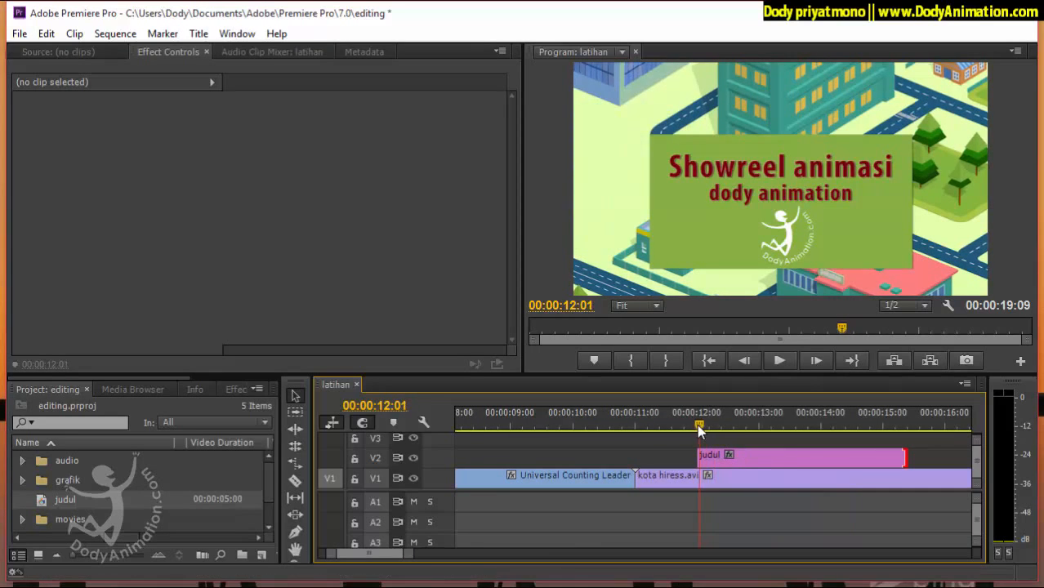
left_click_drag(697, 424, 635, 433)
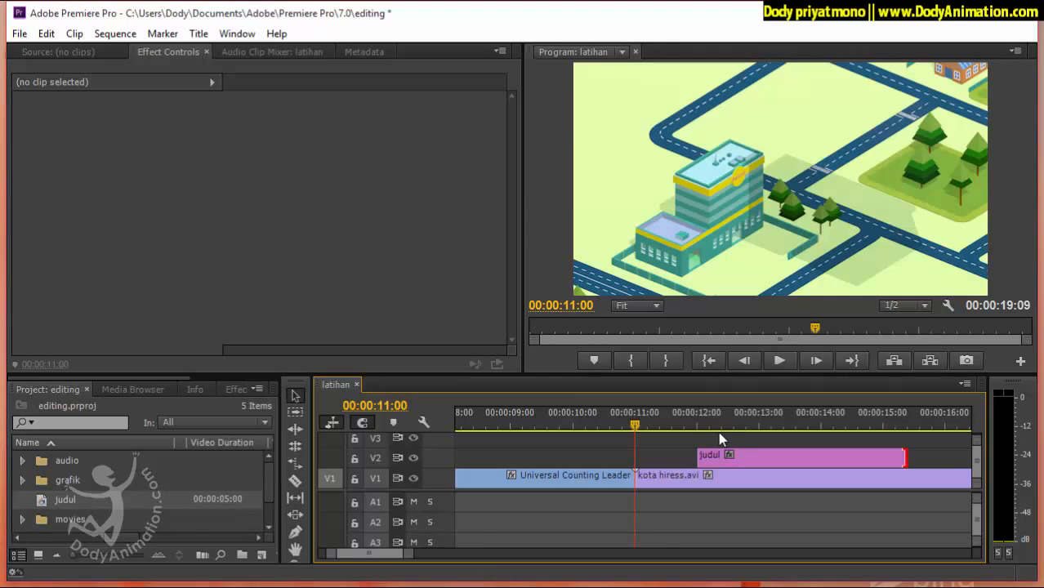
Play the Universal Counting Leader from the beginning of the sequence and stop during the countdown.
left_click(632, 426)
left_click_drag(641, 427, 501, 426)
left_click_drag(745, 328, 470, 336)
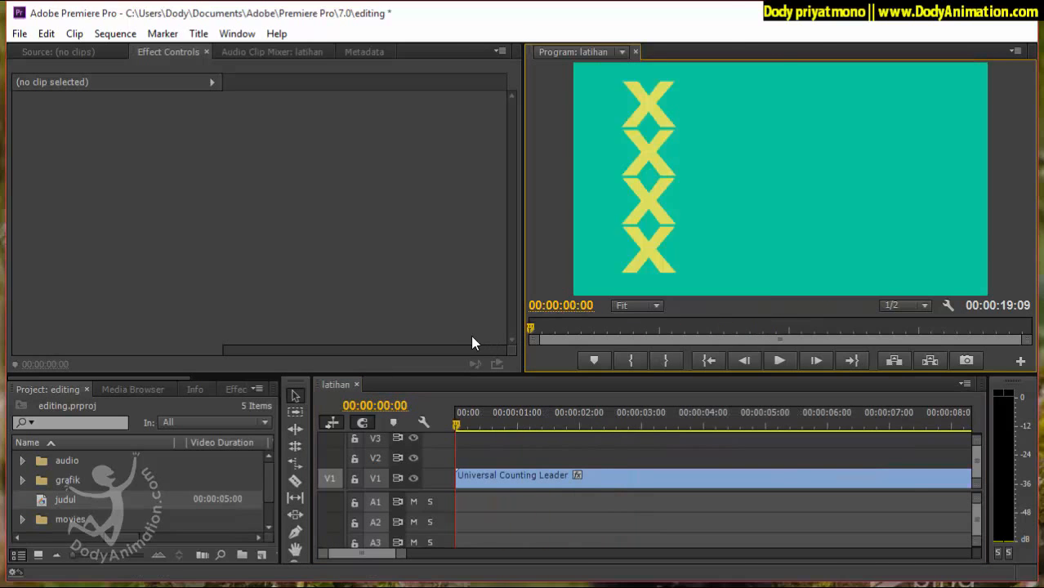
left_click(457, 423)
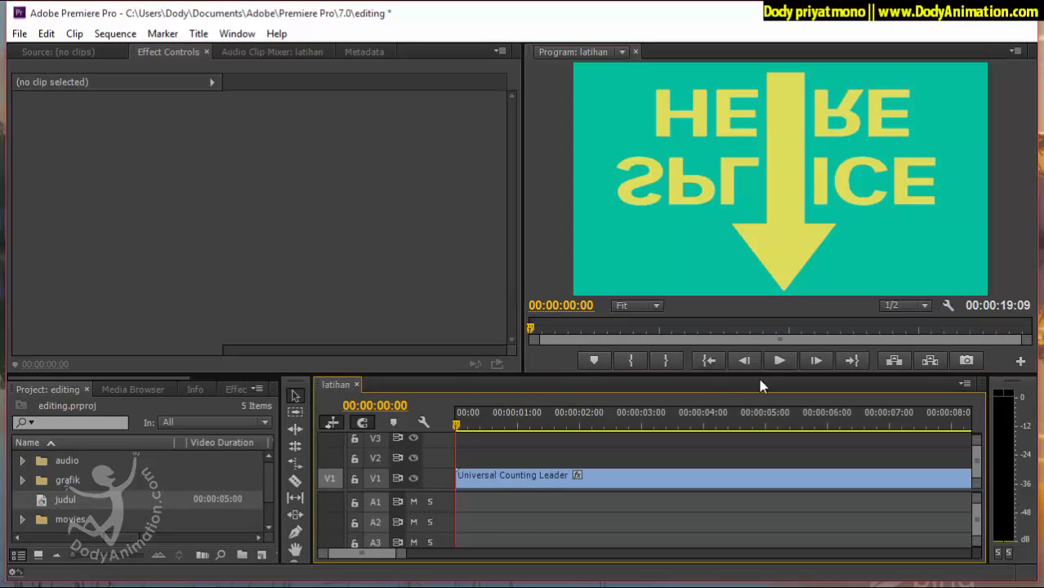
left_click(780, 364)
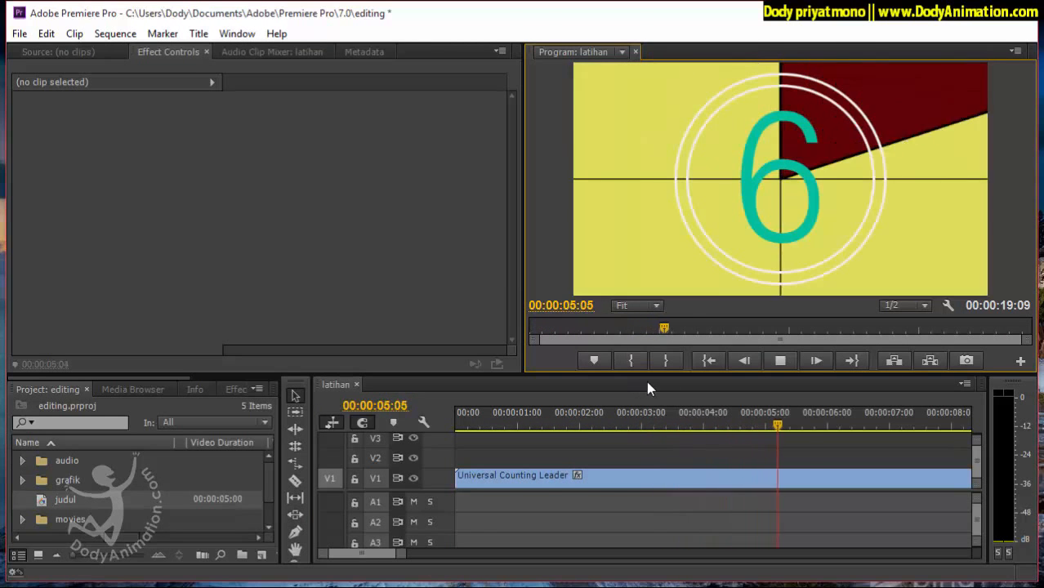
left_click(781, 362)
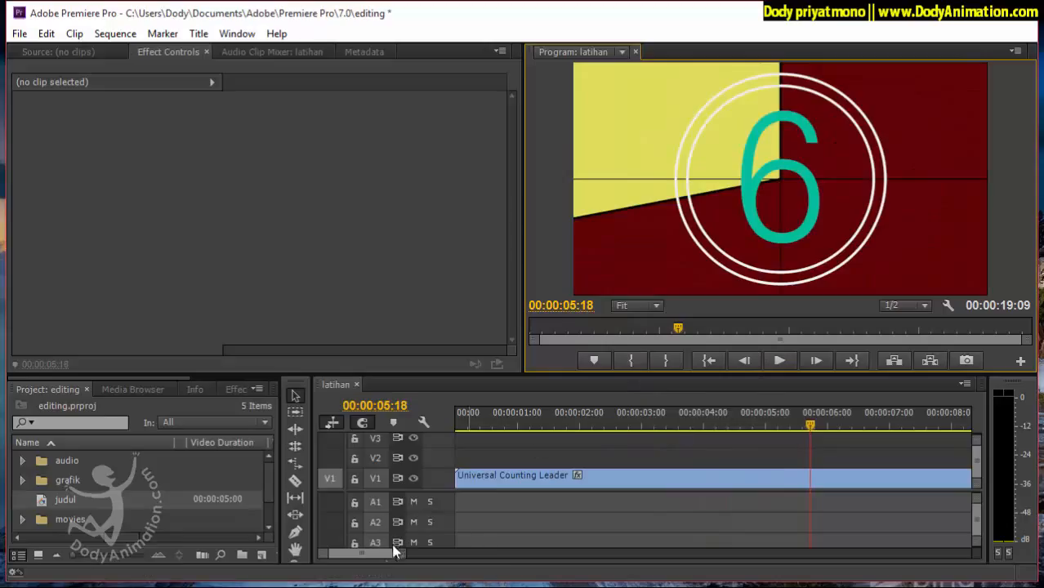
Inspect the frames at the cut between the counting leader and kota hiress.avi, and the title's first frames at 00:00:12:01.
left_click_drag(401, 558, 427, 559)
mouse_move(847, 423)
left_mouse_down()
mouse_move(828, 427)
mouse_move(833, 437)
left_mouse_up()
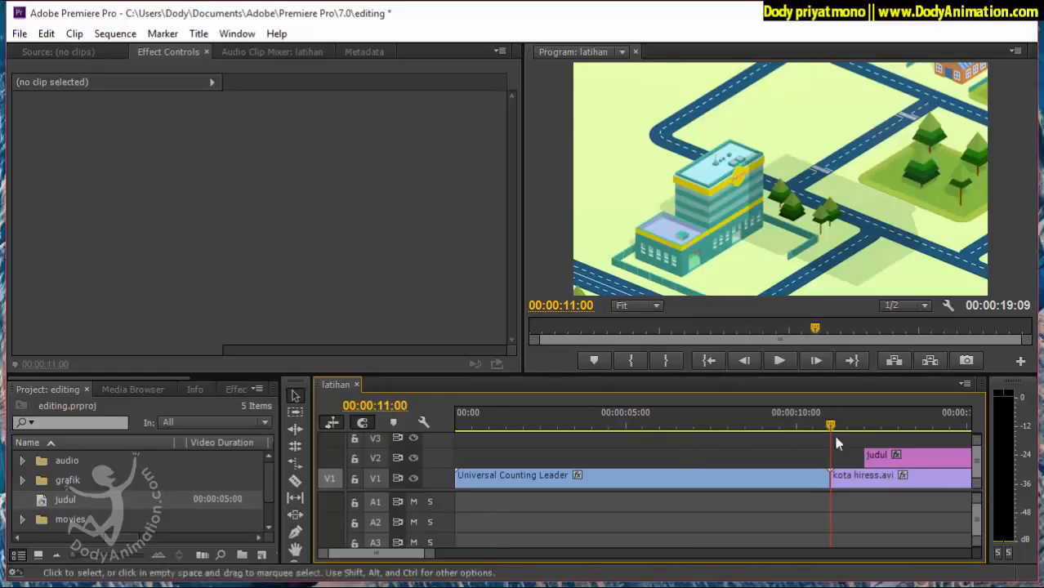
key("Left")
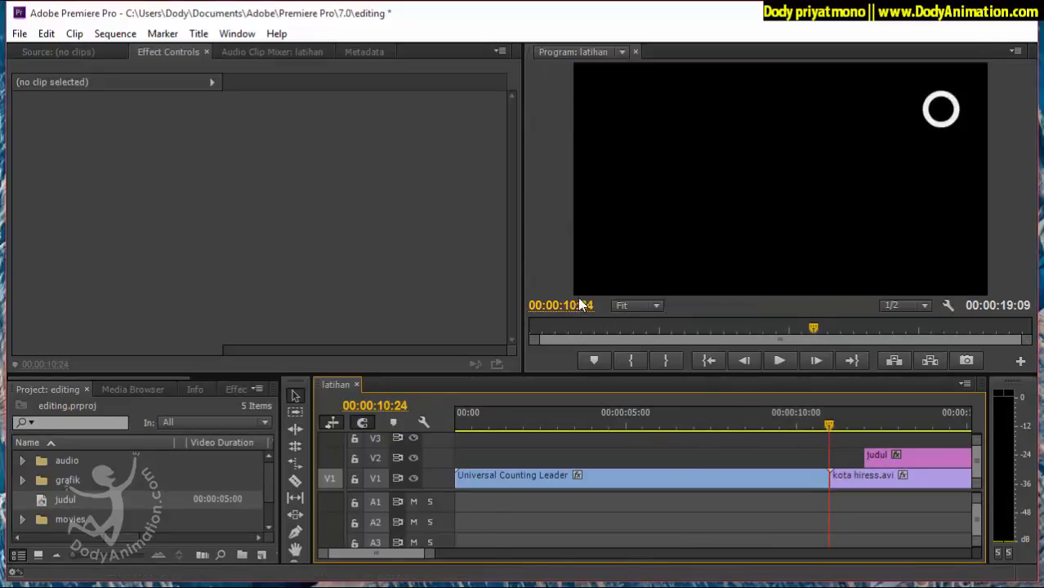
left_click_drag(408, 554, 404, 553)
left_click(648, 423)
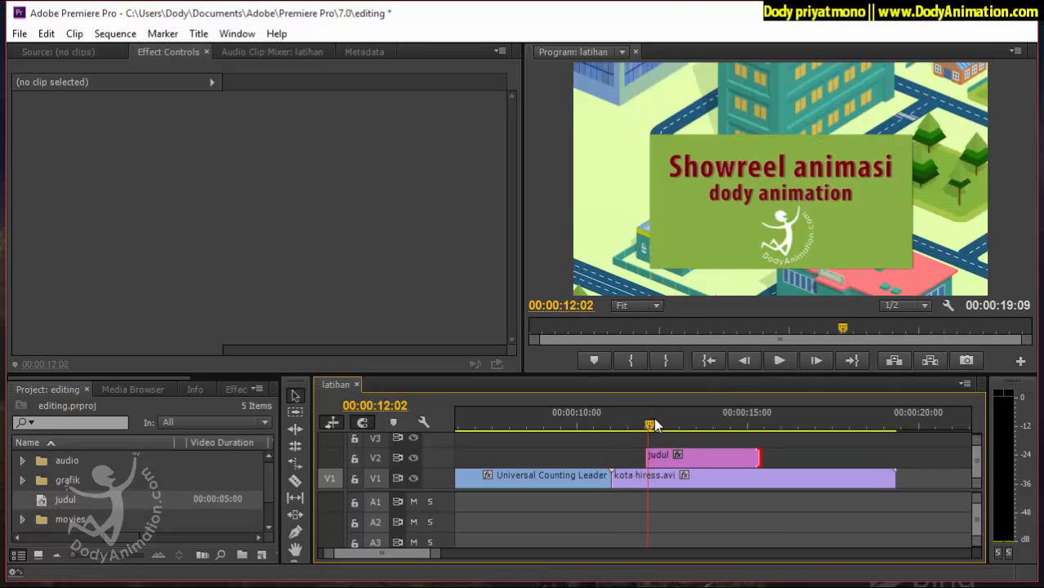
mouse_move(653, 424)
left_mouse_down()
mouse_move(735, 431)
mouse_move(647, 432)
left_mouse_up()
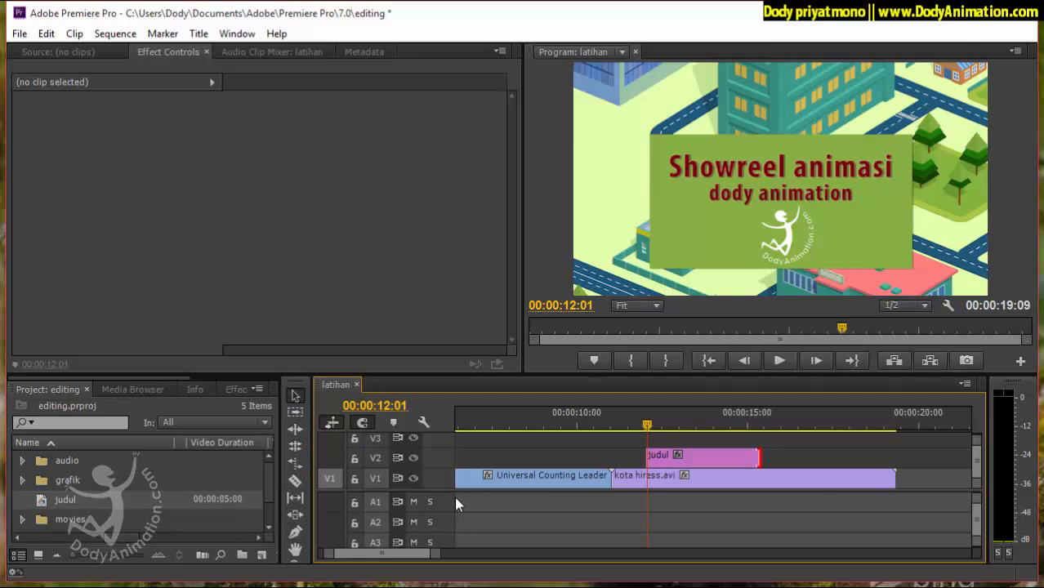
Trim both ends of the judul title on V2 and move it earlier, to shortly after kota hiress.avi begins.
right_click(675, 457)
left_click(661, 538)
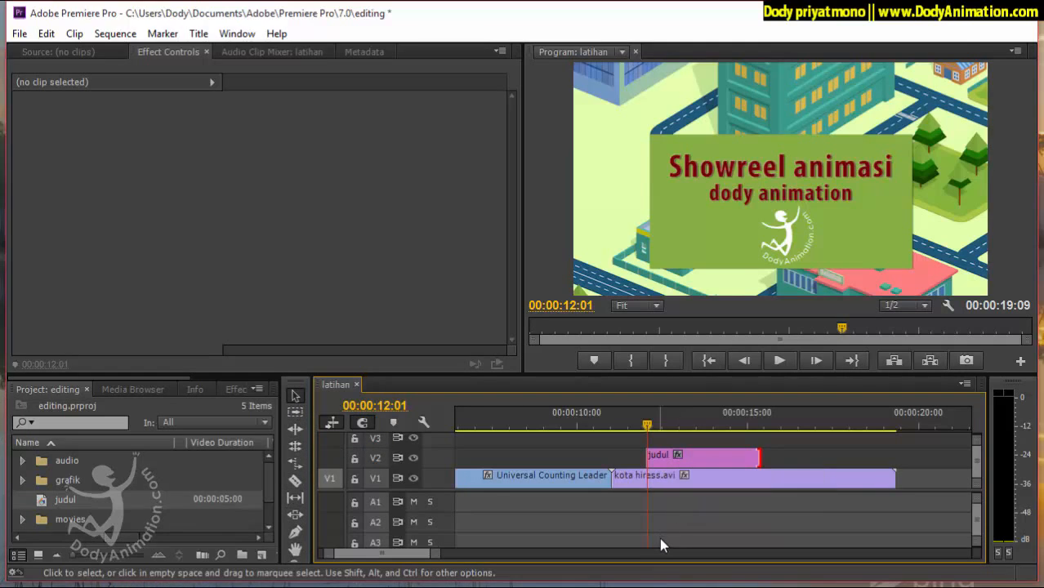
left_click_drag(651, 458, 684, 458)
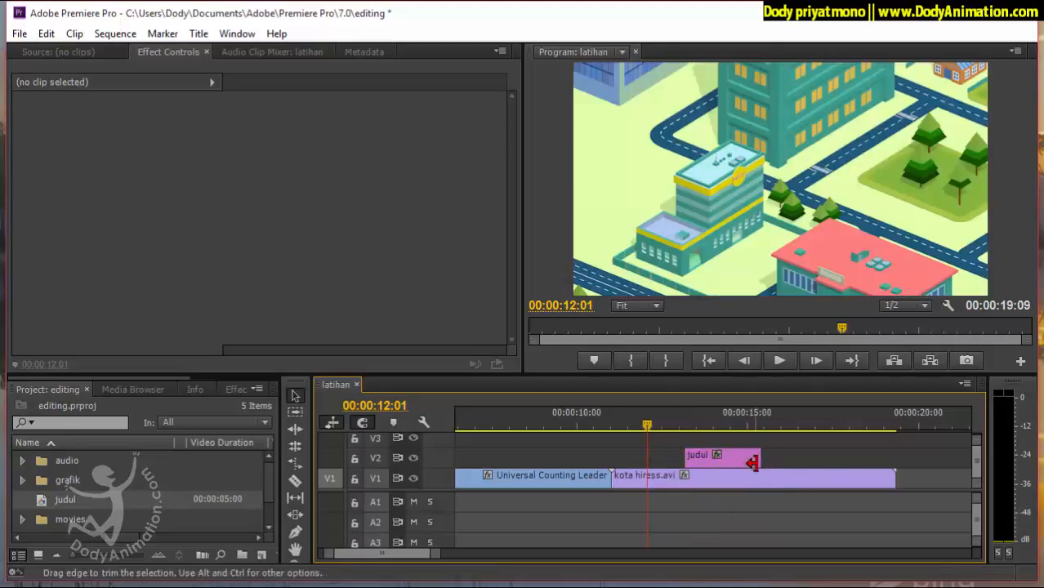
mouse_move(753, 460)
left_mouse_down()
mouse_move(727, 460)
mouse_move(744, 459)
left_mouse_up()
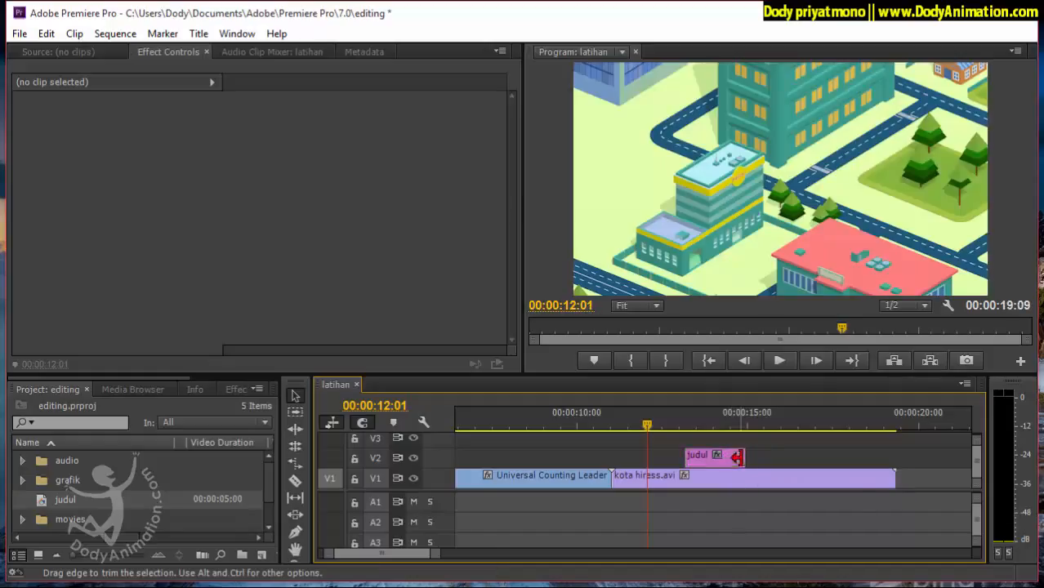
left_click(716, 455)
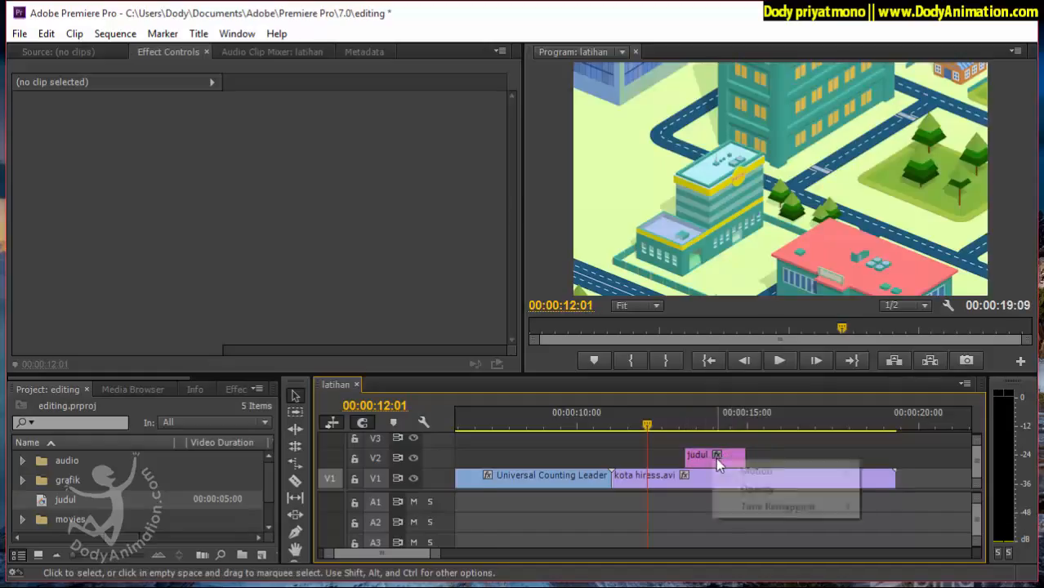
left_click(676, 456)
left_click_drag(727, 458, 645, 462)
Play the sequence from 00:00:11:00 past the title to check its timing, and return the playhead to 00:00:12:05.
left_click_drag(618, 419, 612, 419)
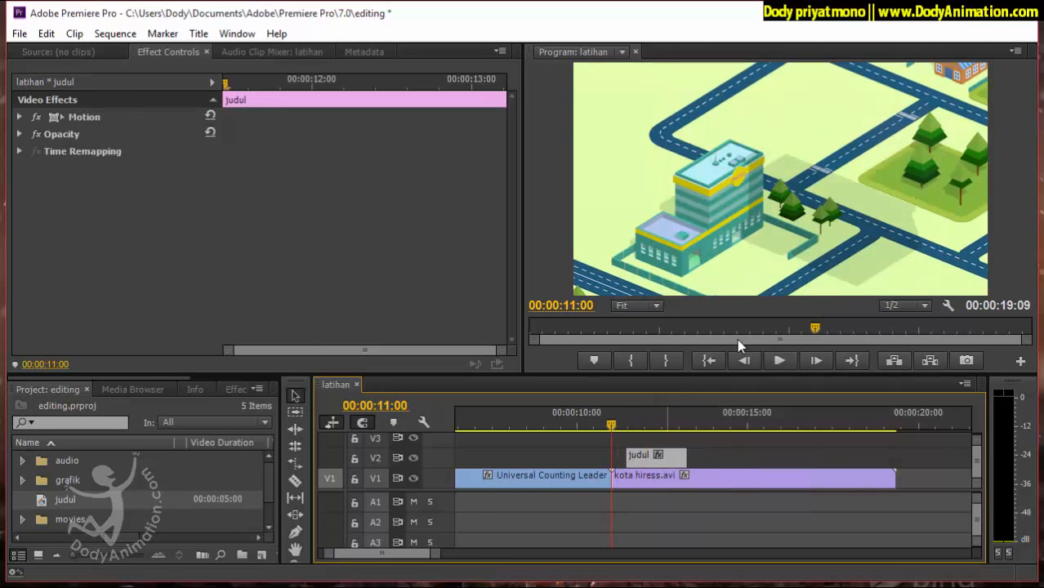
left_click(779, 361)
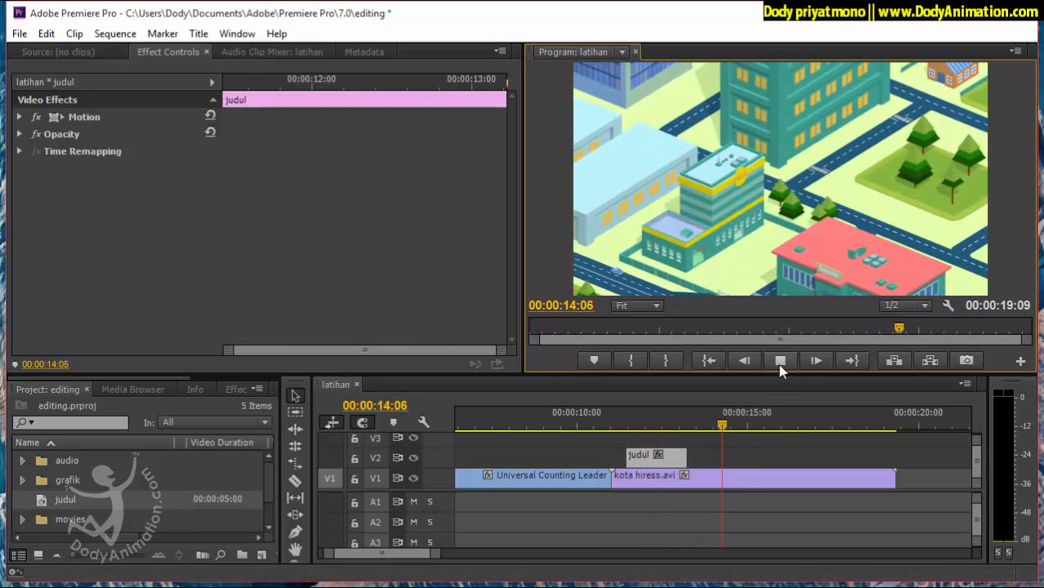
key("space")
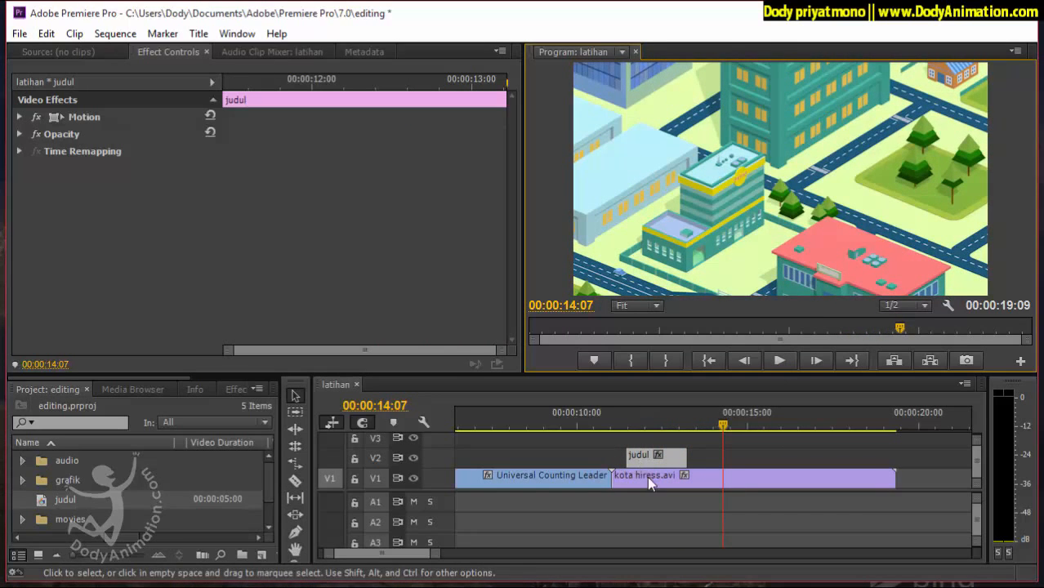
left_click_drag(635, 421, 652, 424)
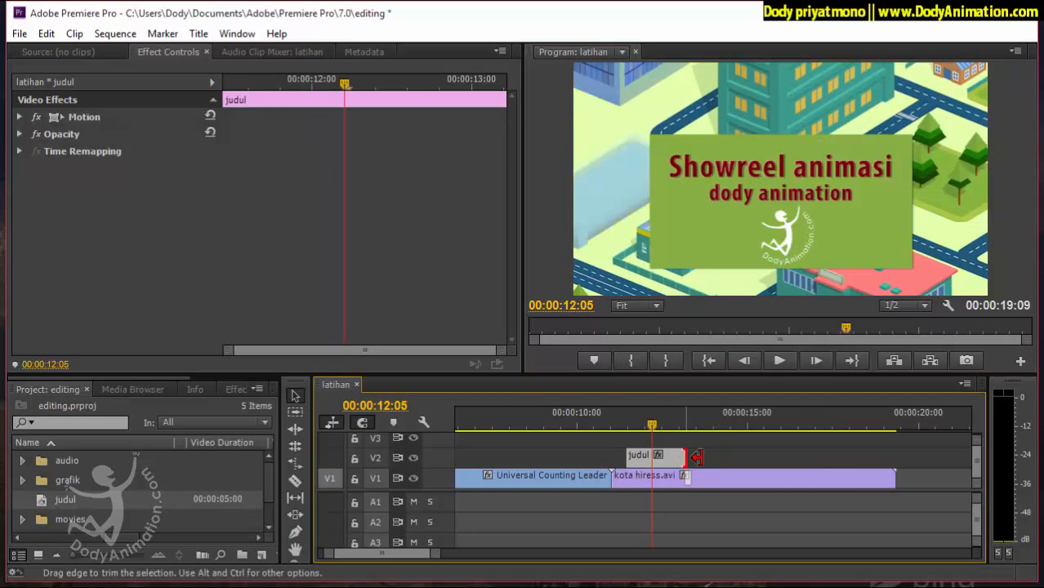
Extend the end of the judul title on V2 so that it finishes just before 00:00:15:00.
left_click_drag(688, 455, 805, 456)
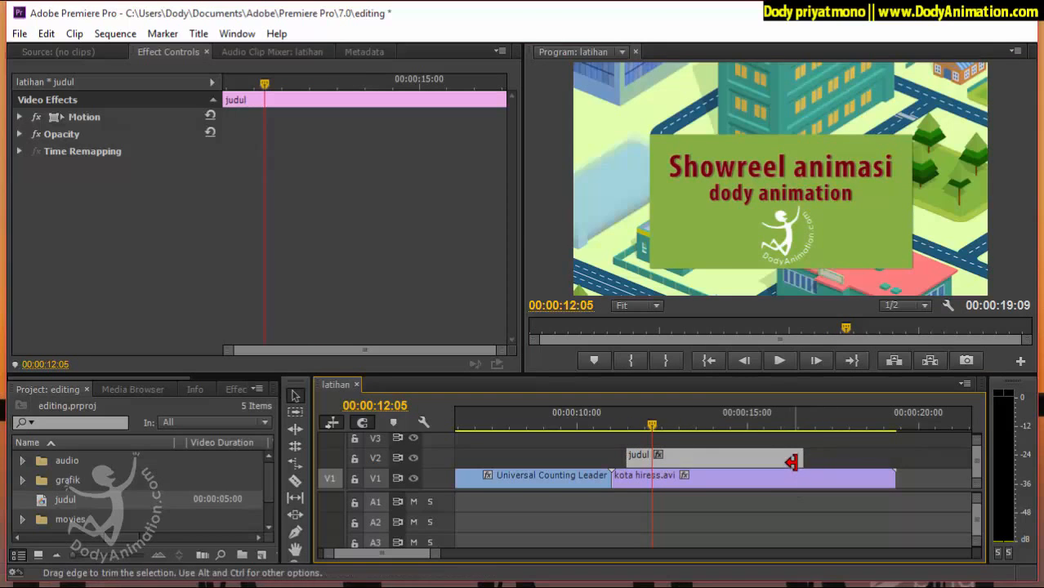
left_click(795, 423)
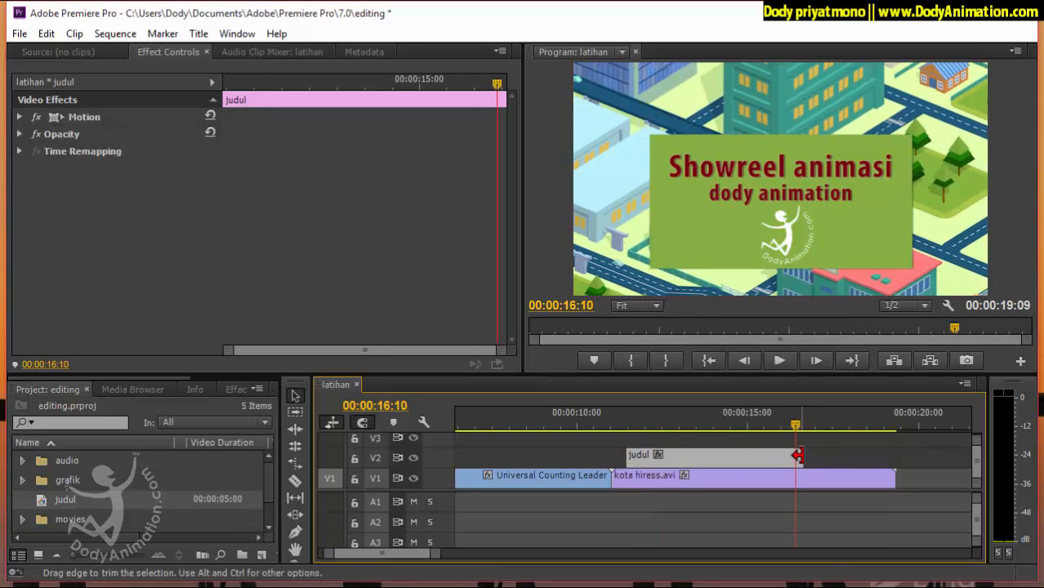
left_click_drag(792, 455, 743, 456)
Check the judul title near its start at 00:00:11:21 and near its end at 00:00:14:08.
mouse_move(650, 424)
left_mouse_down()
mouse_move(805, 431)
mouse_move(613, 425)
mouse_move(639, 430)
left_mouse_up()
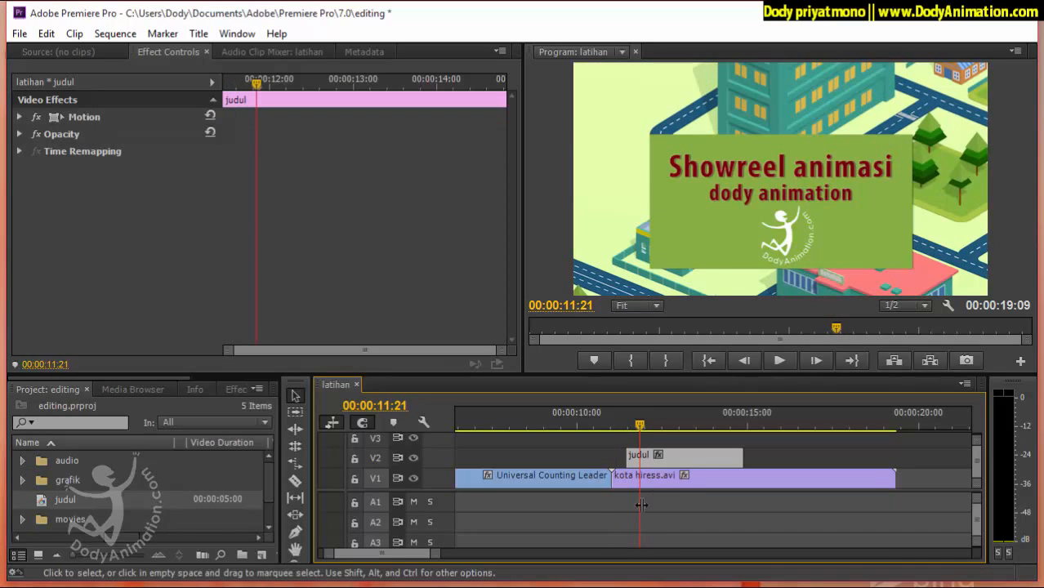
left_click(709, 427)
mouse_move(722, 432)
left_mouse_down()
mouse_move(746, 433)
mouse_move(725, 432)
left_mouse_up()
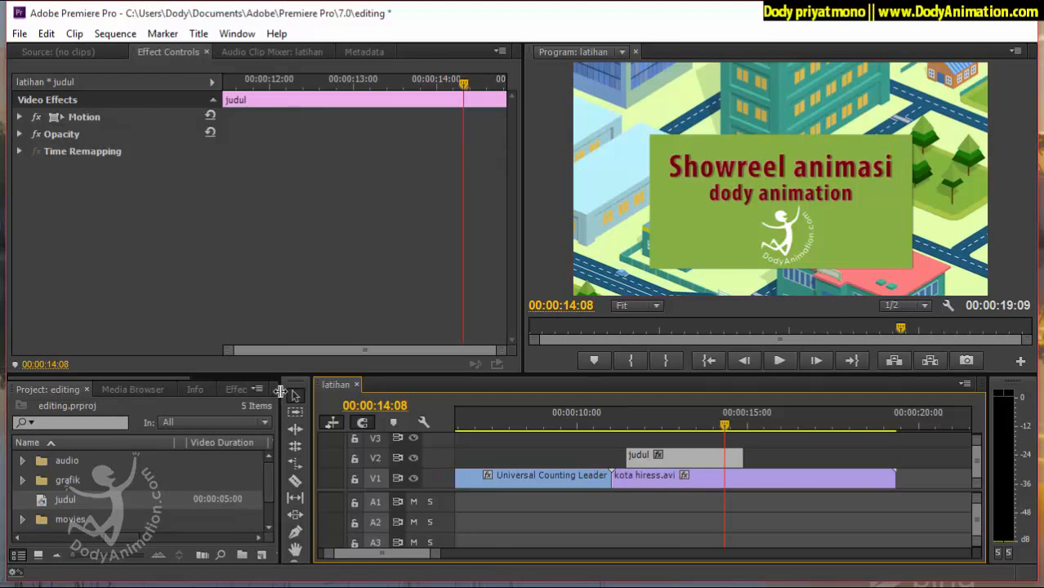
Widen the project area and show the list of available effects and transitions.
left_click_drag(279, 392, 350, 392)
left_click(241, 390)
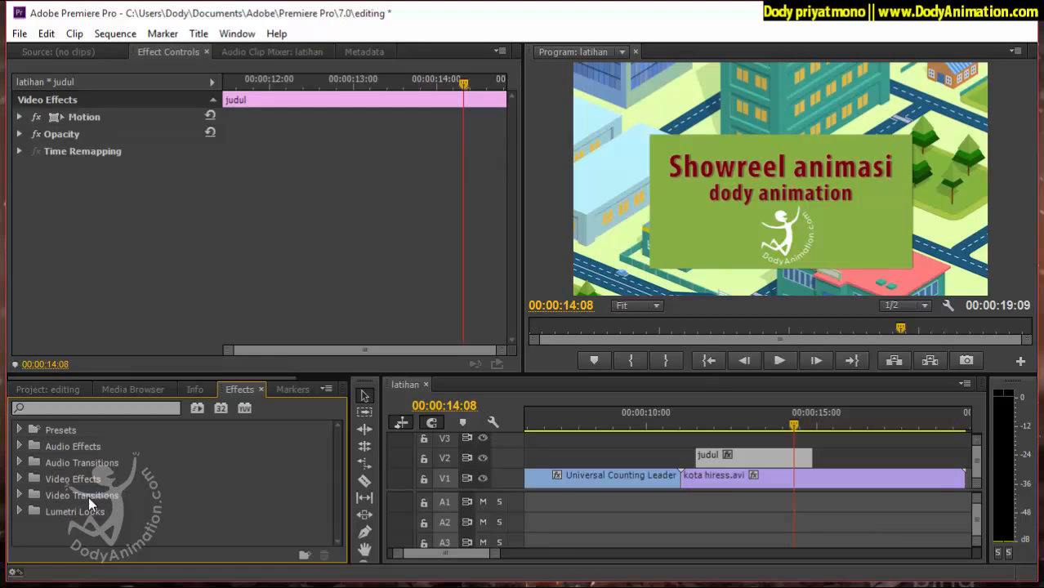
Apply the Cross Dissolve video transition to both the start and the end of the judul title on V2.
left_click(19, 496)
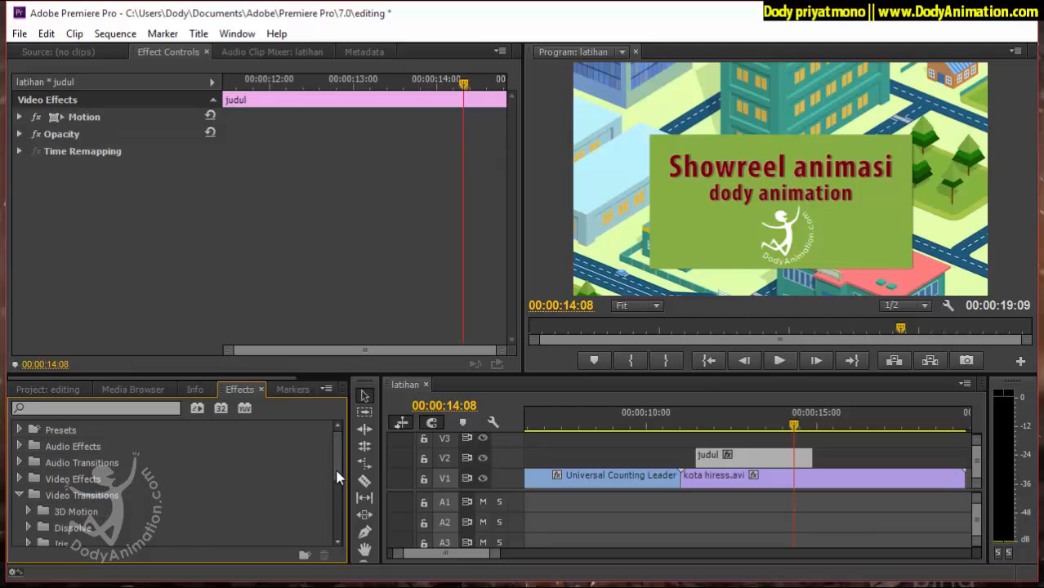
mouse_move(336, 478)
left_mouse_down()
mouse_move(335, 490)
mouse_move(340, 480)
left_mouse_up()
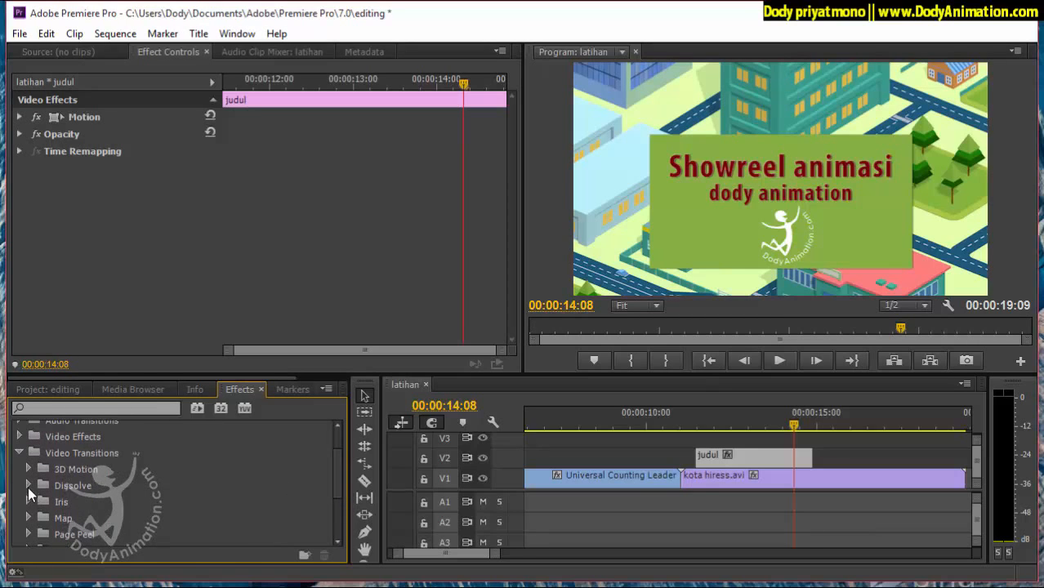
left_click(28, 486)
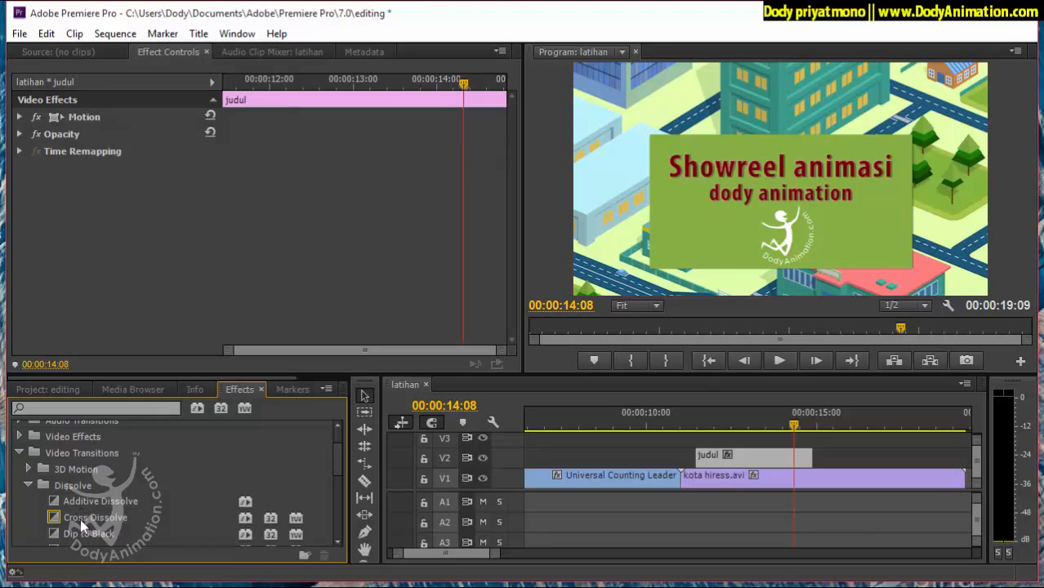
left_click_drag(80, 519, 448, 504)
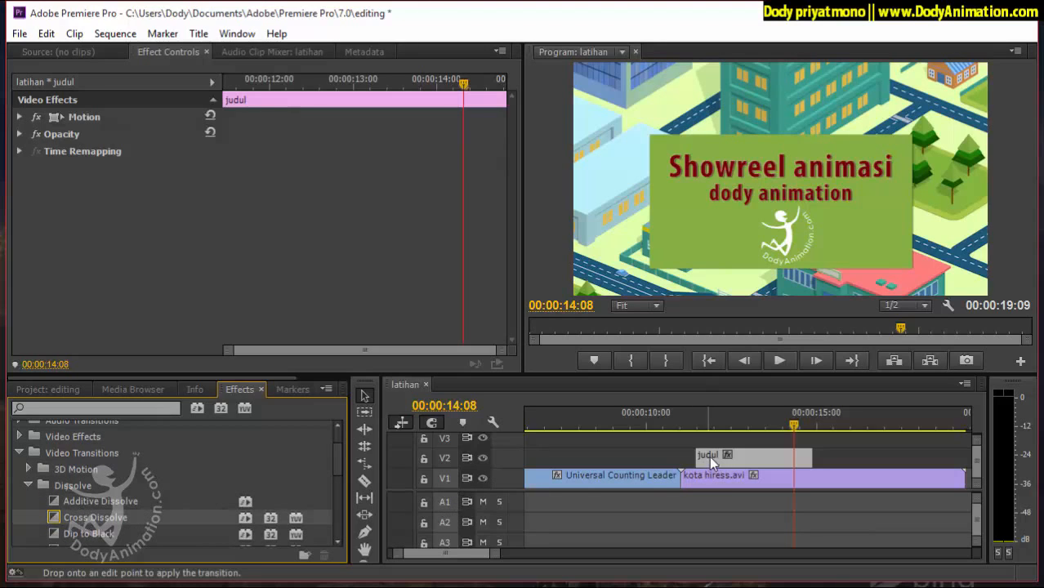
left_click_drag(708, 466, 701, 459)
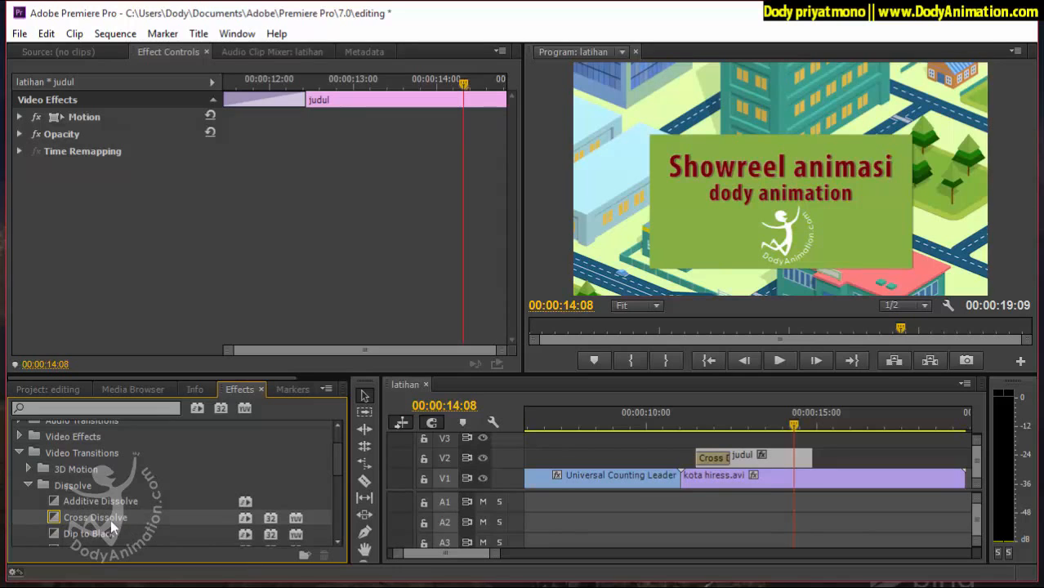
left_click_drag(110, 519, 801, 462)
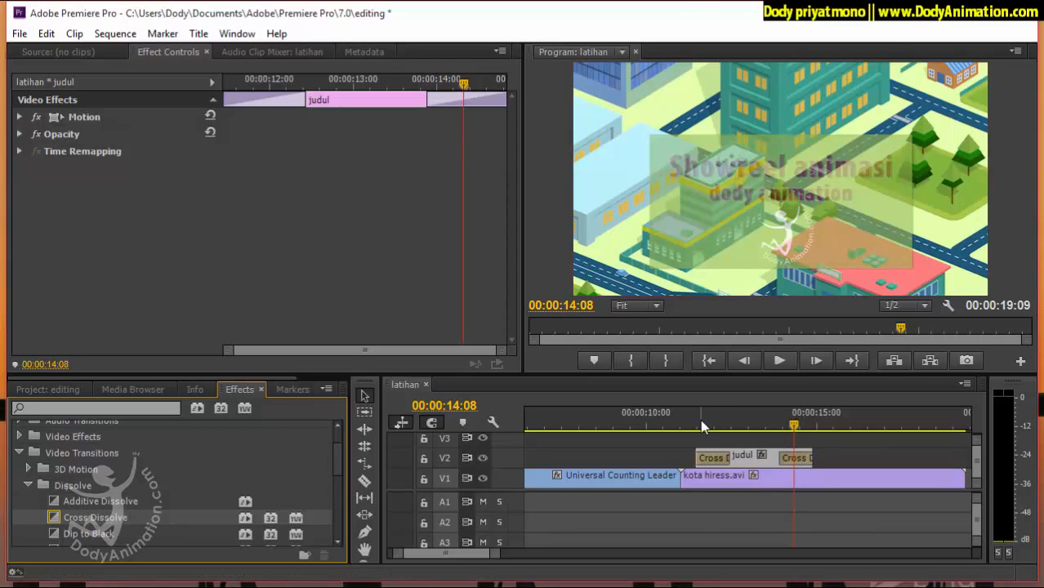
Play the sequence from just before the judul title to past its end to check both dissolves.
left_click(691, 424)
left_click(778, 361)
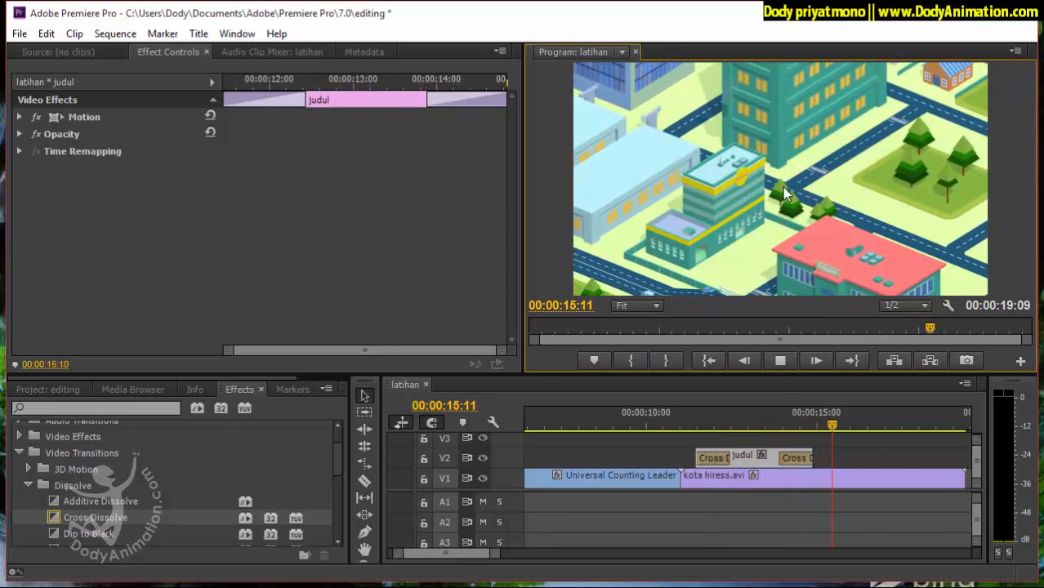
left_click(779, 360)
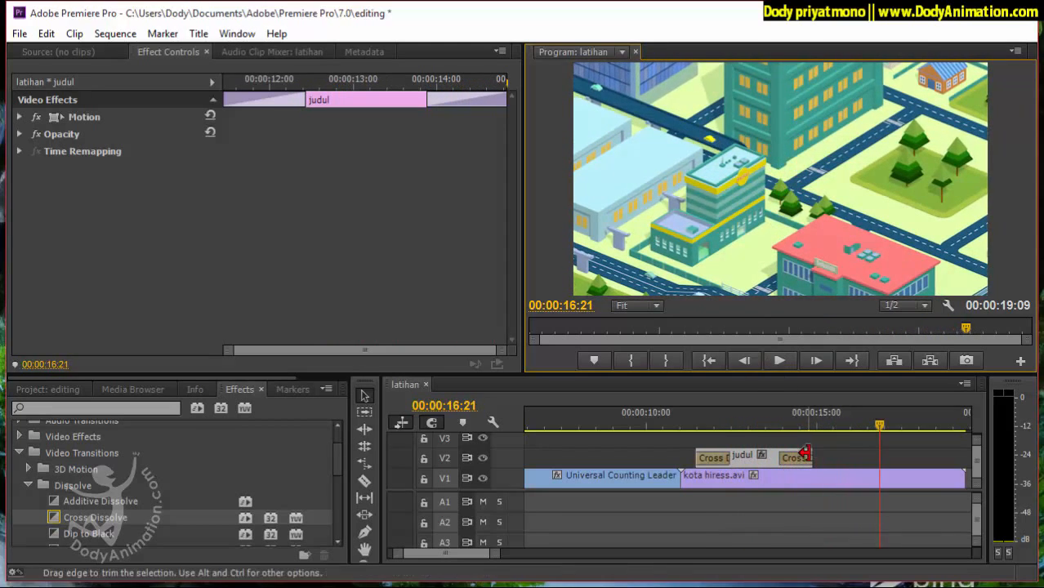
Extend the end of the judul title on V2 to 00:00:16:21 and play it through from just before its start.
left_click_drag(812, 456, 880, 456)
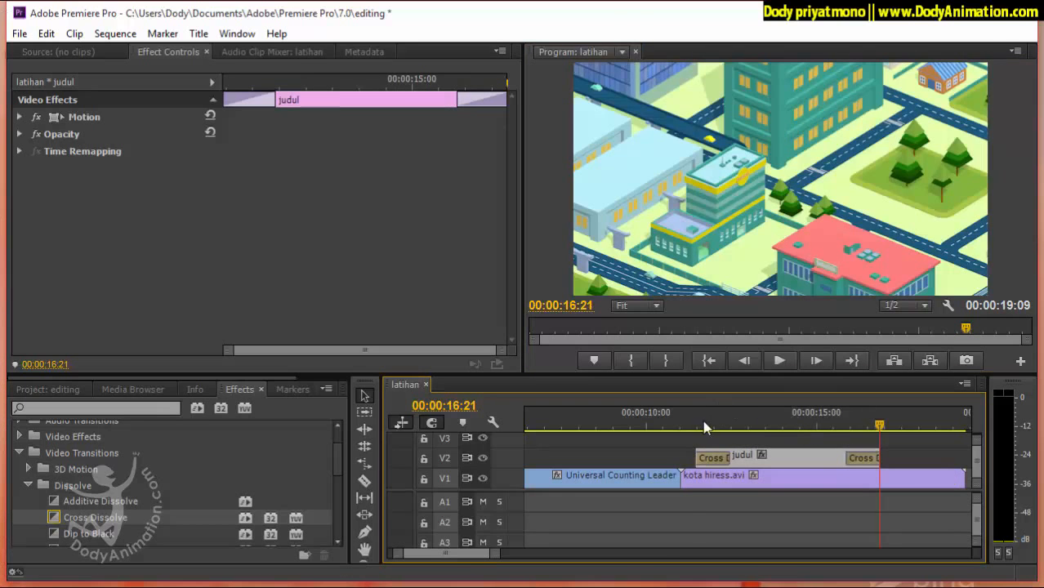
left_click_drag(706, 427, 687, 423)
left_click(780, 360)
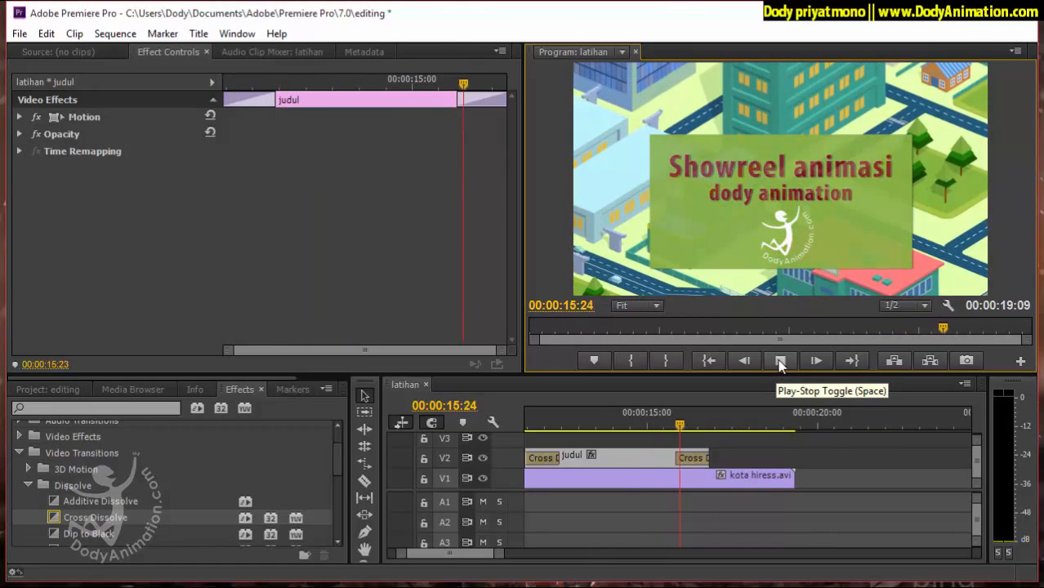
left_click(780, 362)
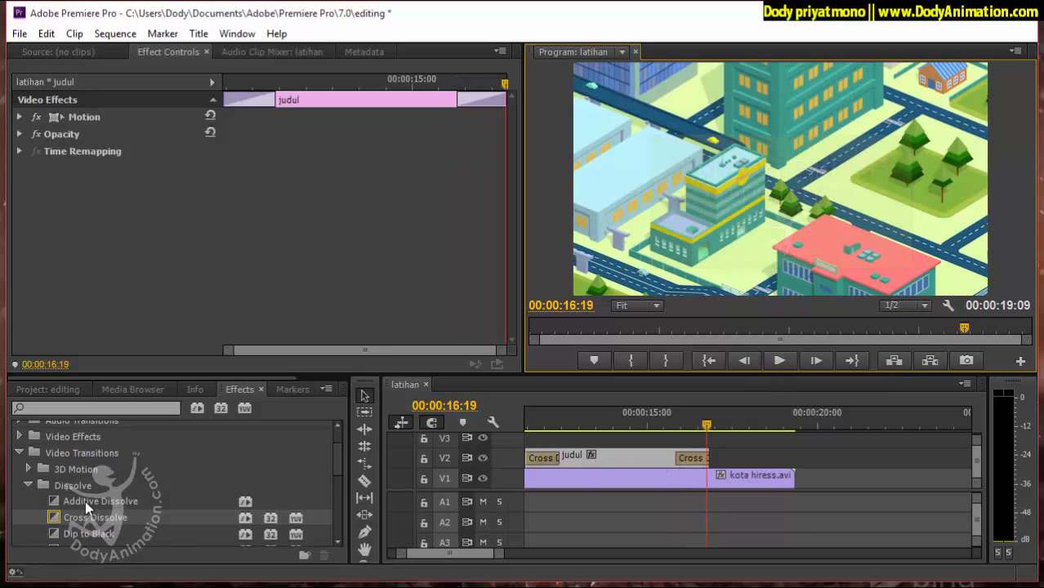
Apply the Push transition from the Slide group between Universal Counting Leader and kota hiress.avi on V1, accepting repeated frames.
left_click(28, 485)
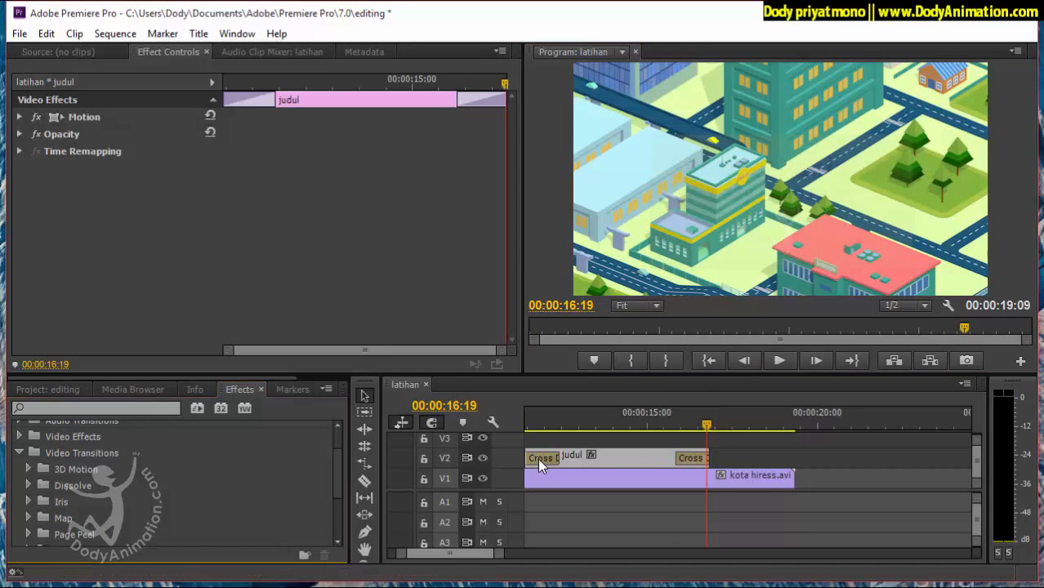
scroll(537, 458, "left", 3)
scroll(539, 461, "left", 3)
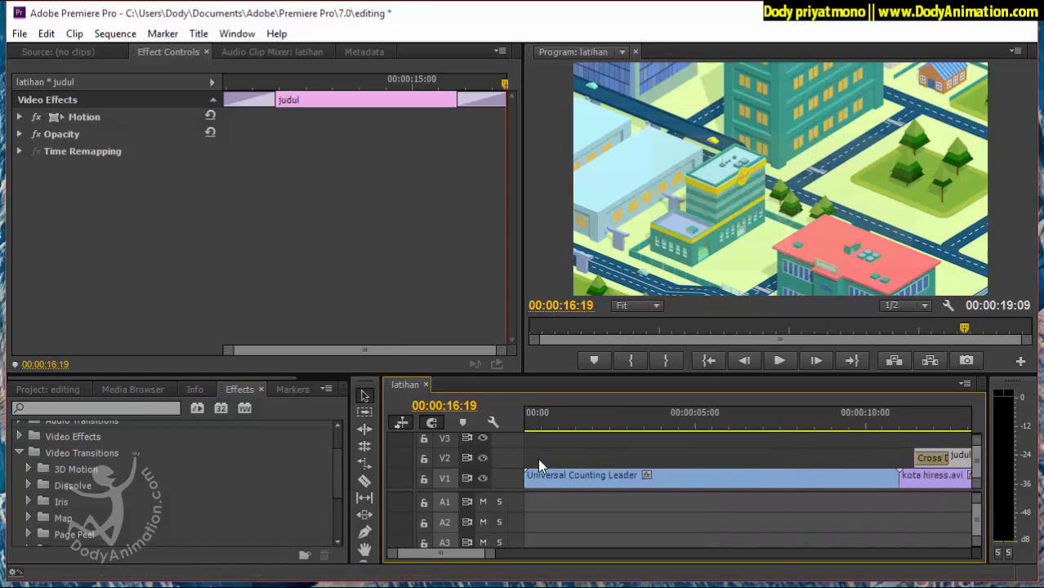
scroll(176, 486, "down", 2)
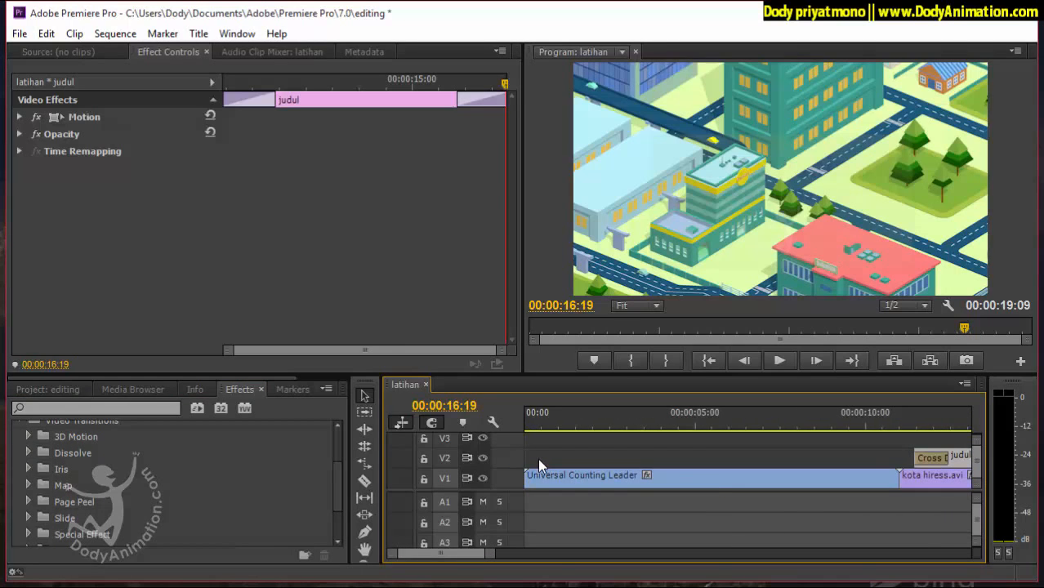
left_click(29, 518)
scroll(176, 482, "down", 5)
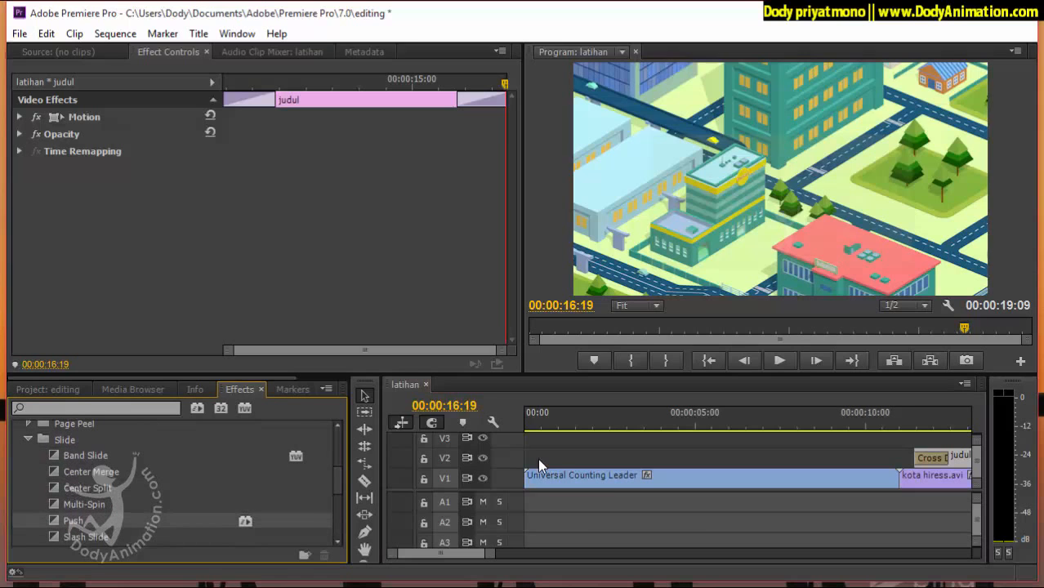
mouse_move(74, 520)
left_mouse_down()
mouse_move(538, 474)
mouse_move(899, 478)
left_mouse_up()
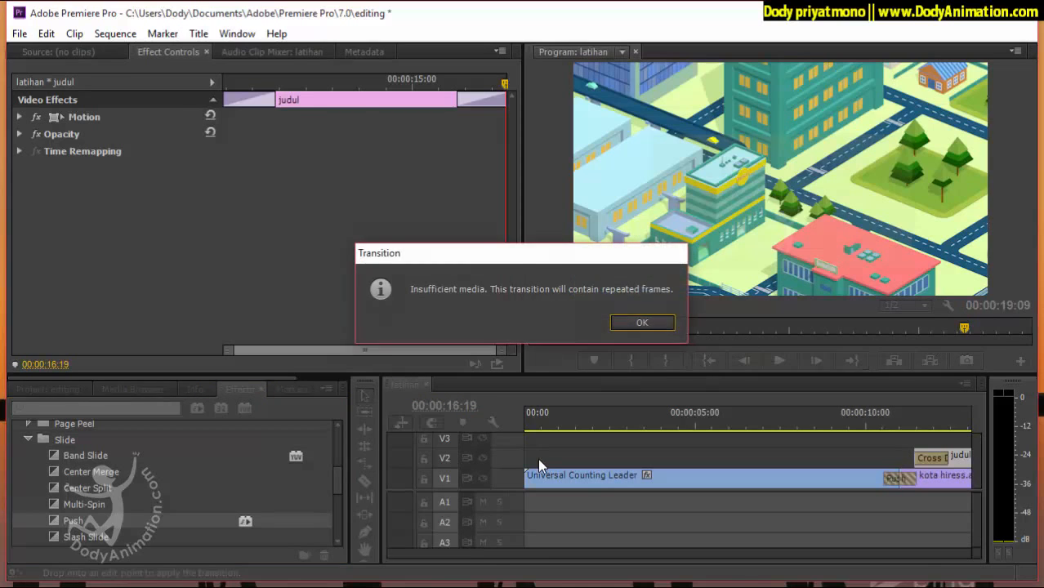
key("Return")
Play the sequence across the cut from Universal Counting Leader to kota hiress.avi to check the Push transition.
left_click(849, 479)
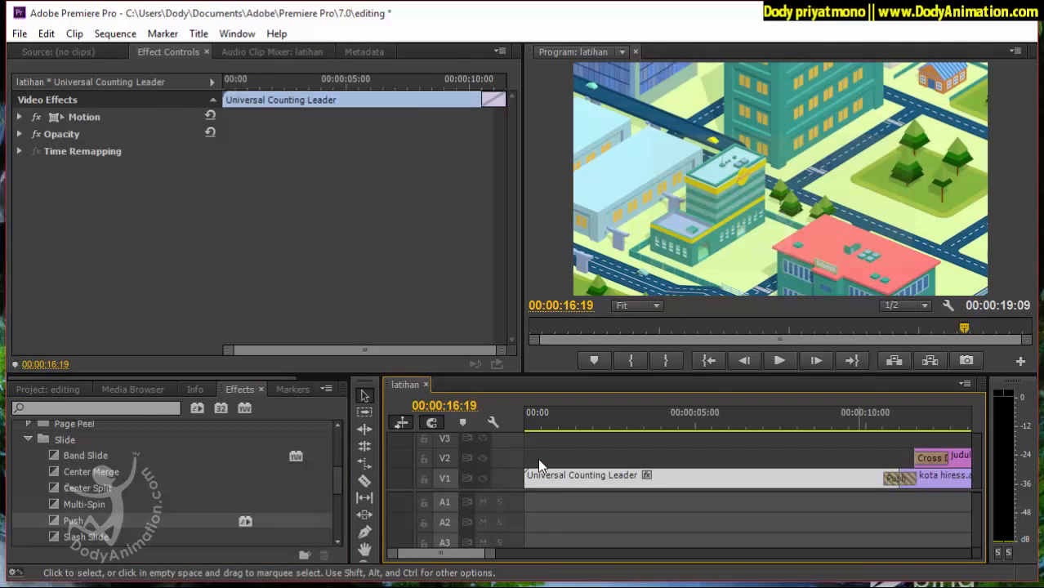
left_click(945, 479)
left_click_drag(888, 424, 880, 424)
left_click(779, 360)
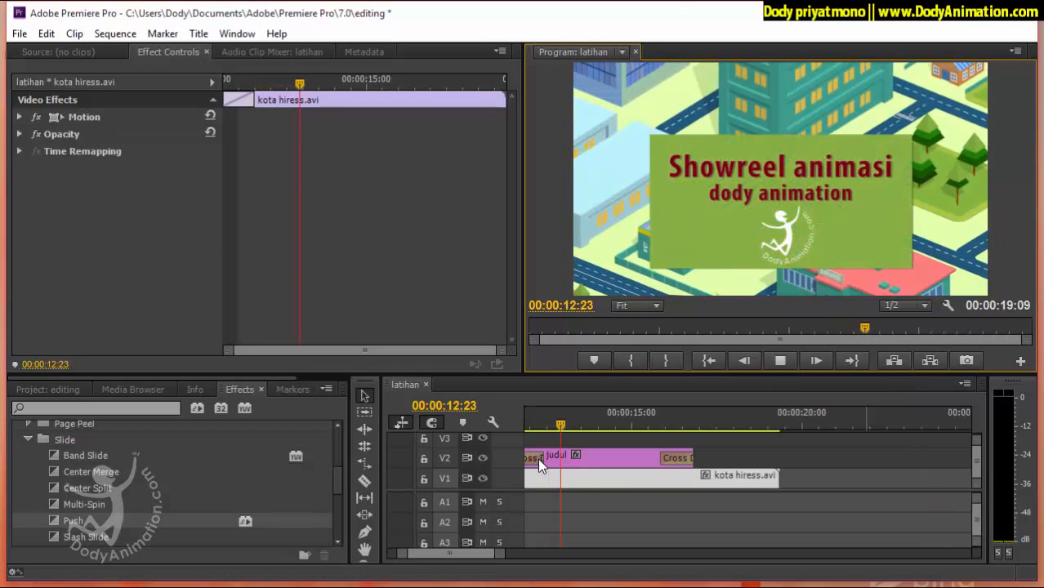
left_click(780, 360)
left_click(743, 458)
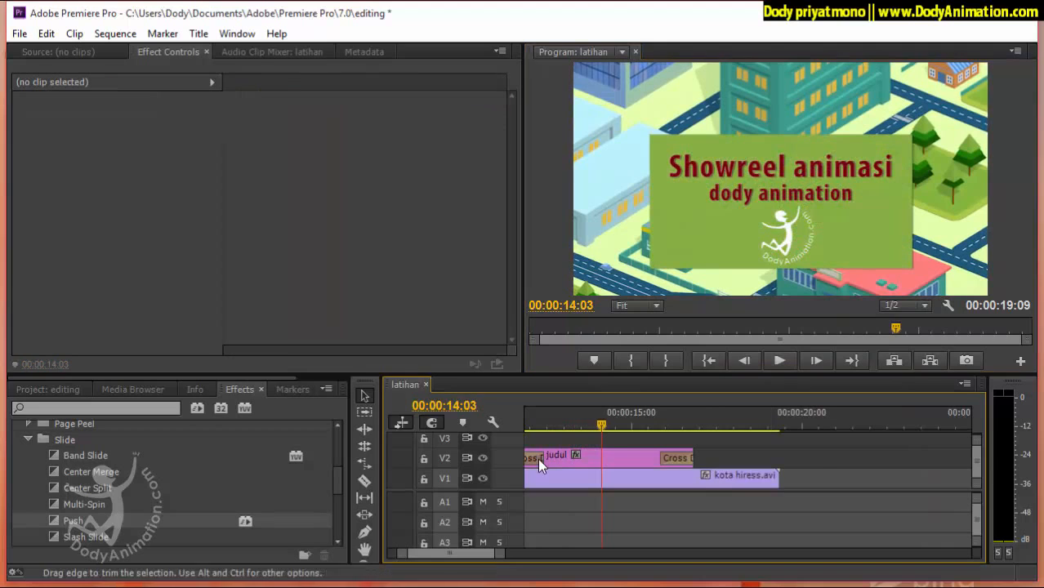
Add lampu nyala0000.jpg, outdoor0000.jpg and pantai0000.jpg from the movies bin one after another behind kota hiress.avi on V1.
key("minus")
key("minus")
key("minus")
key("minus")
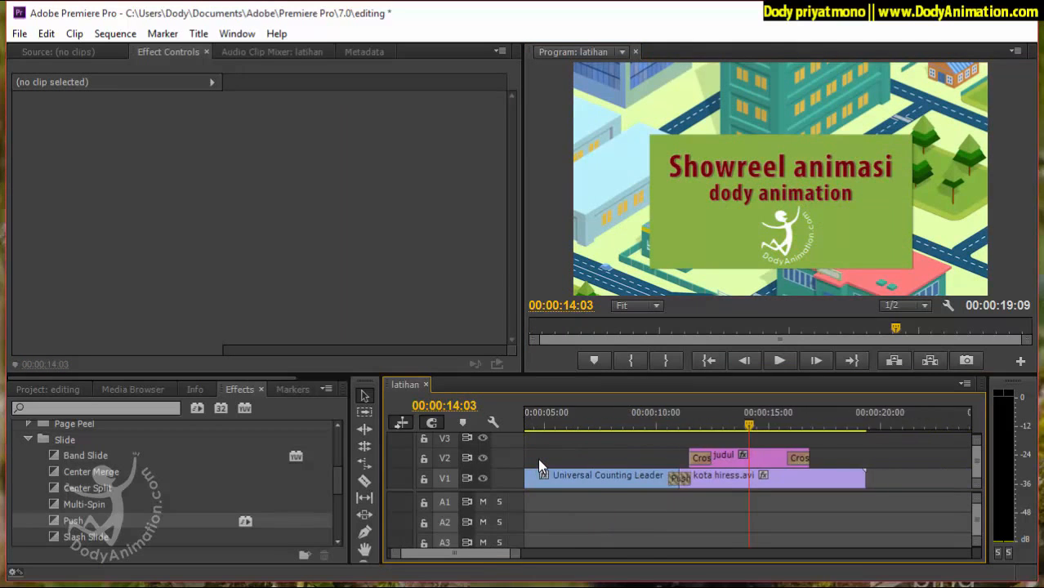
left_click(29, 440)
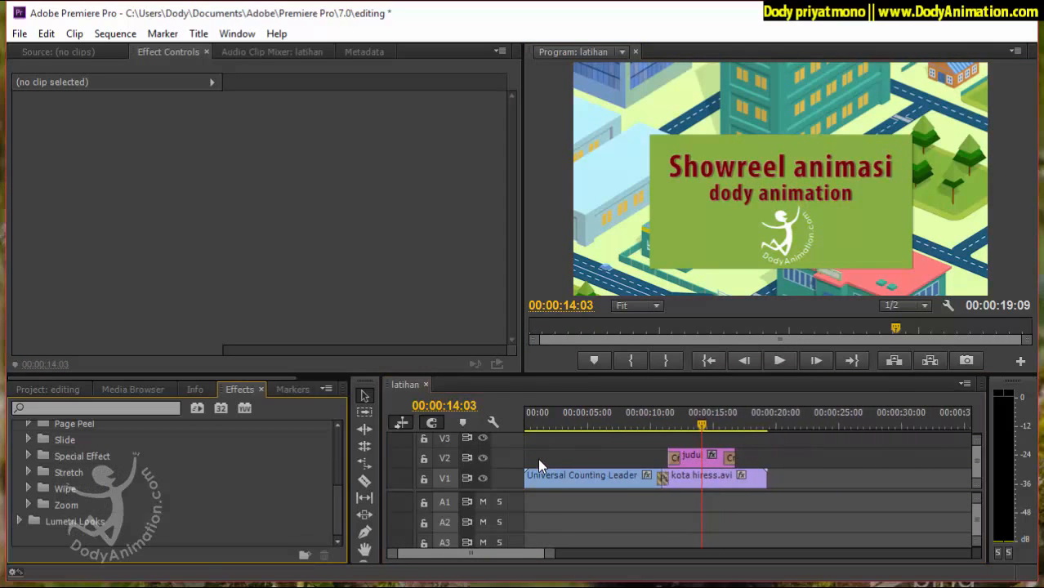
left_click(48, 390)
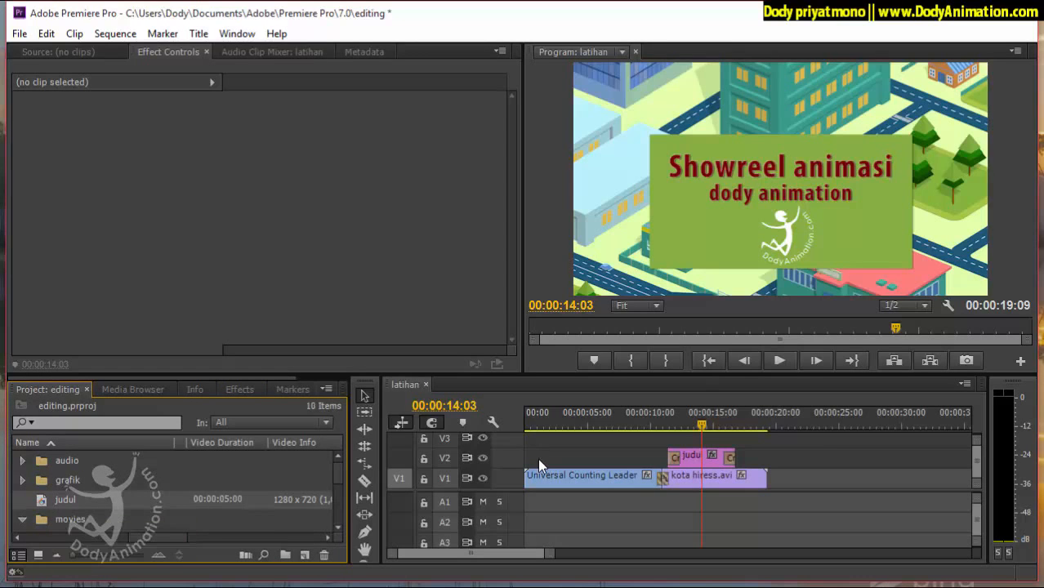
scroll(122, 494, "down", 2)
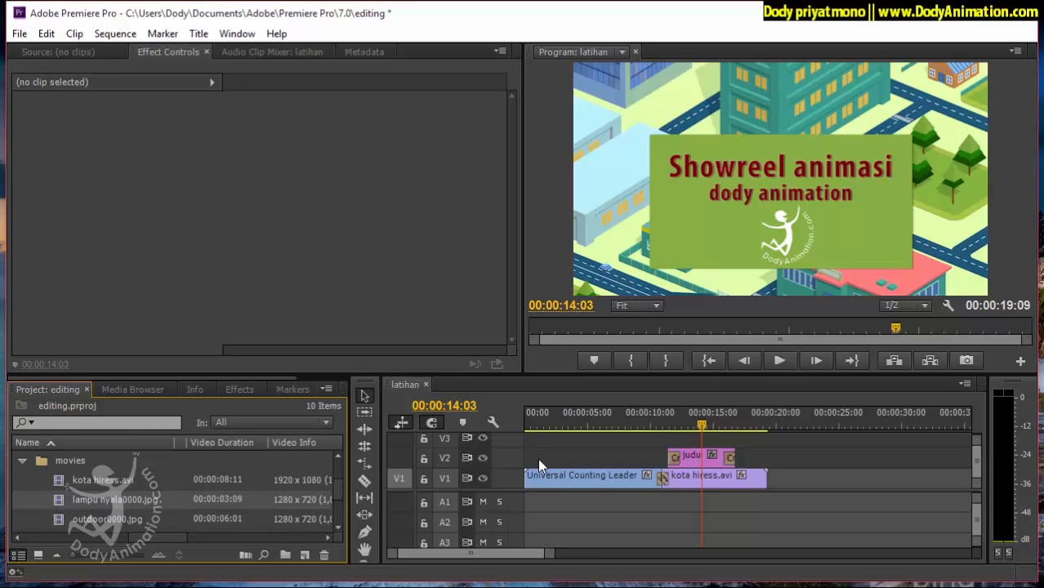
mouse_move(114, 500)
left_mouse_down()
mouse_move(858, 481)
mouse_move(775, 480)
left_mouse_up()
left_click_drag(107, 520, 820, 480)
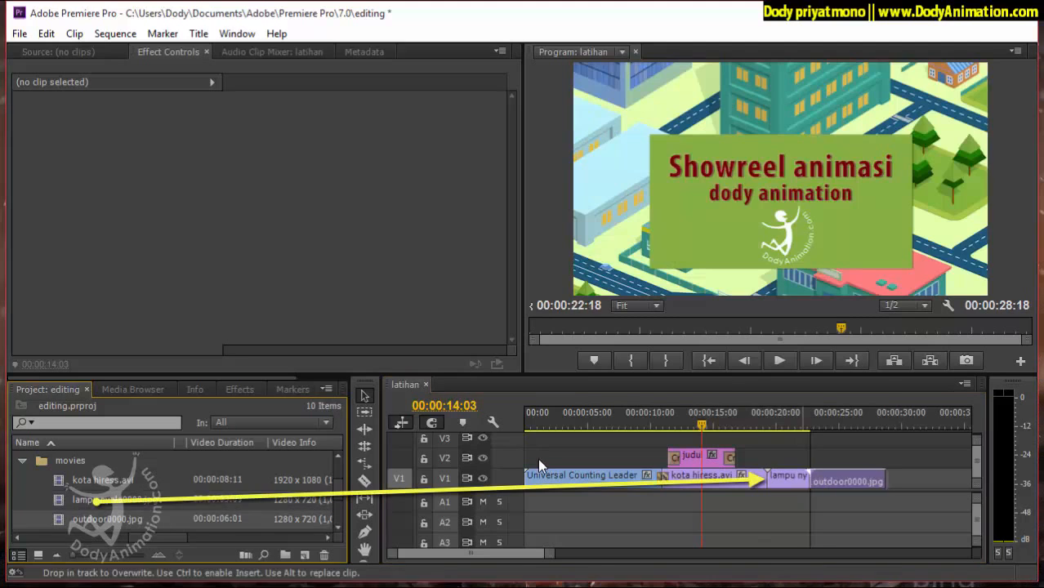
scroll(172, 490, "down", 1)
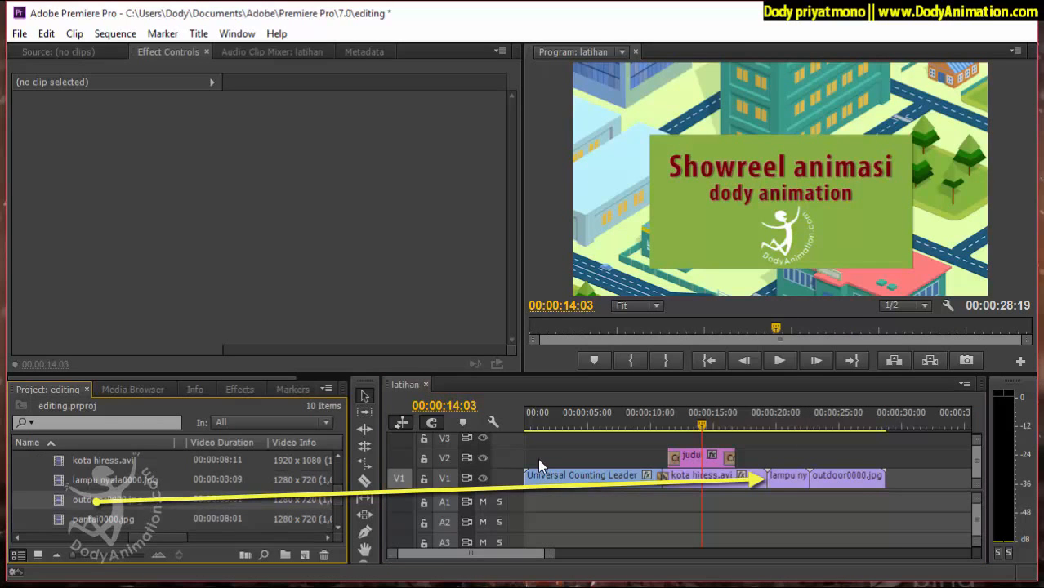
left_click_drag(103, 519, 886, 480)
Scrub through the added clips as far as 00:00:31:01 and return the playhead to 00:00:25:17 in outdoor0000.jpg.
left_click_drag(758, 423, 915, 423)
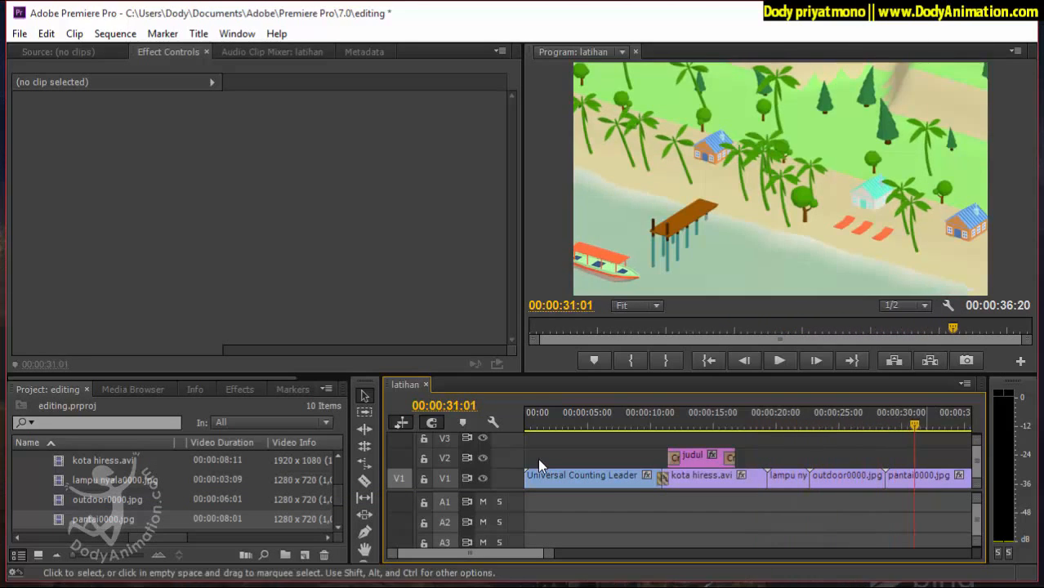
left_click_drag(523, 554, 530, 554)
left_click_drag(747, 423, 744, 423)
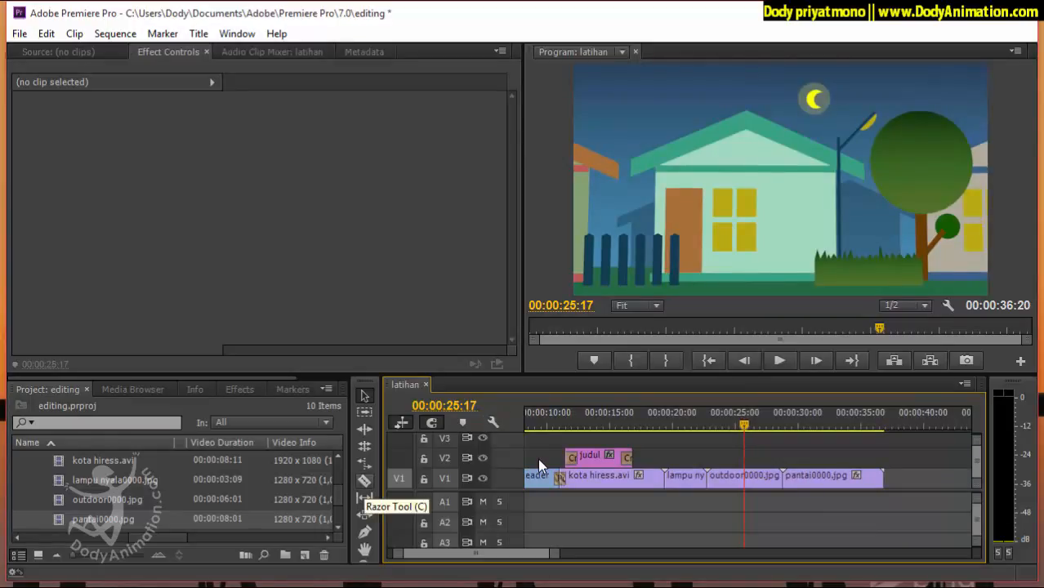
Split the outdoor0000.jpg clip on V1 at 00:00:27:04 with the Razor tool.
key("c")
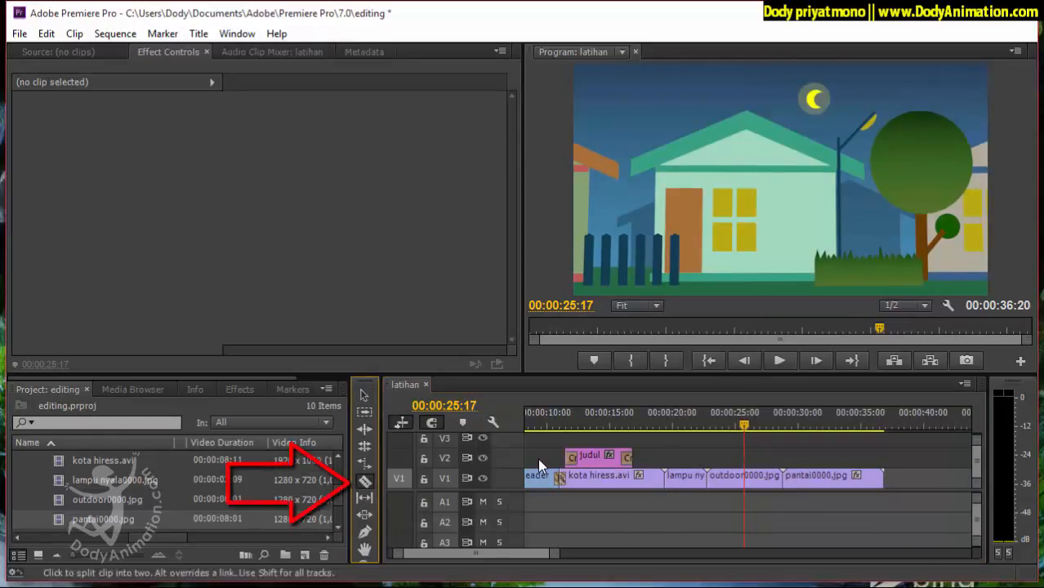
mouse_move(745, 424)
left_mouse_down()
mouse_move(719, 425)
mouse_move(773, 425)
mouse_move(762, 425)
left_mouse_up()
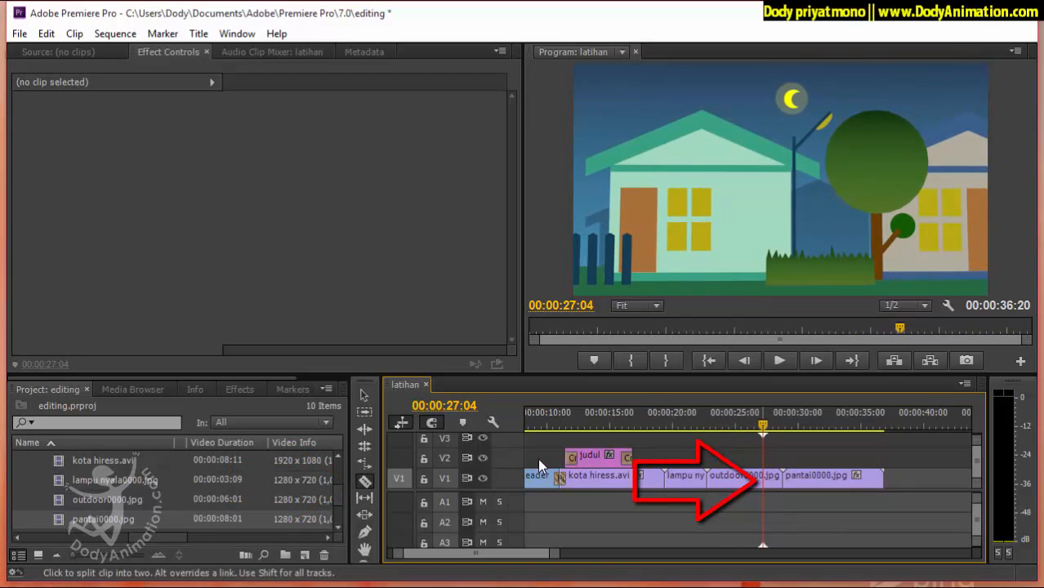
left_click(763, 480)
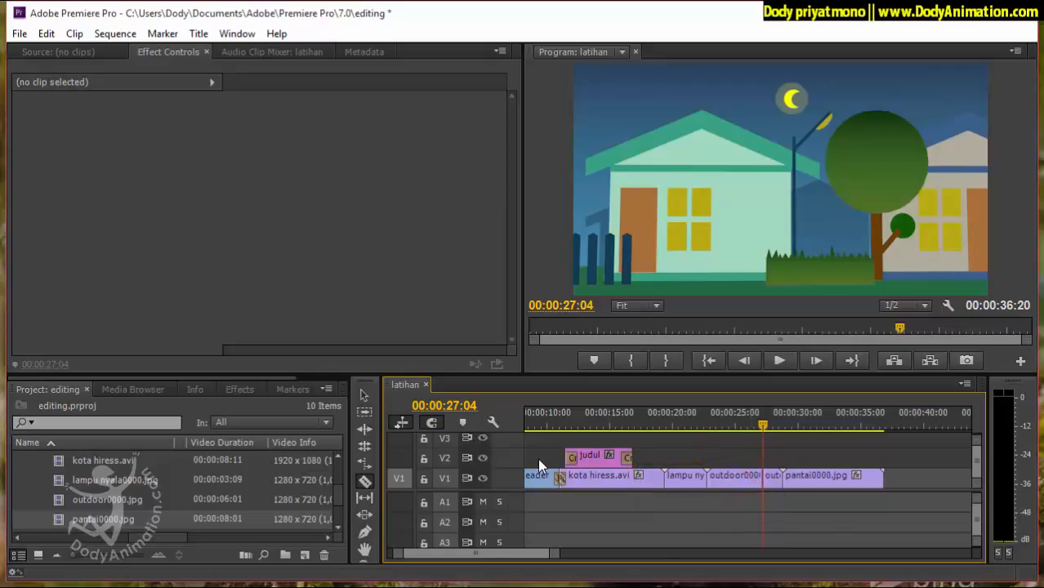
Delete the short second piece of outdoor0000.jpg and move pantai0000.jpg back to 00:00:27:04 to close the gap.
key("v")
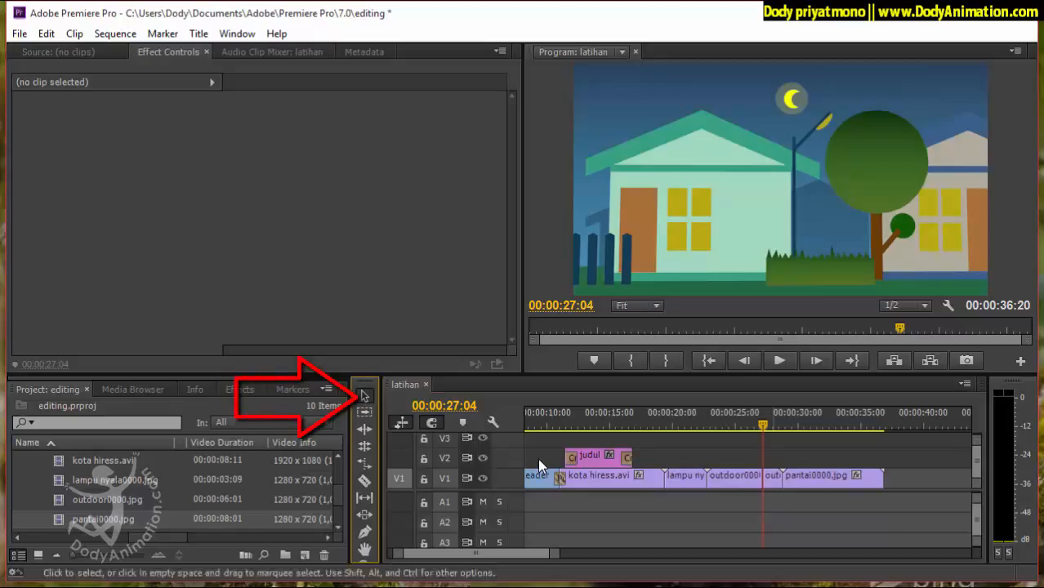
left_click(773, 479)
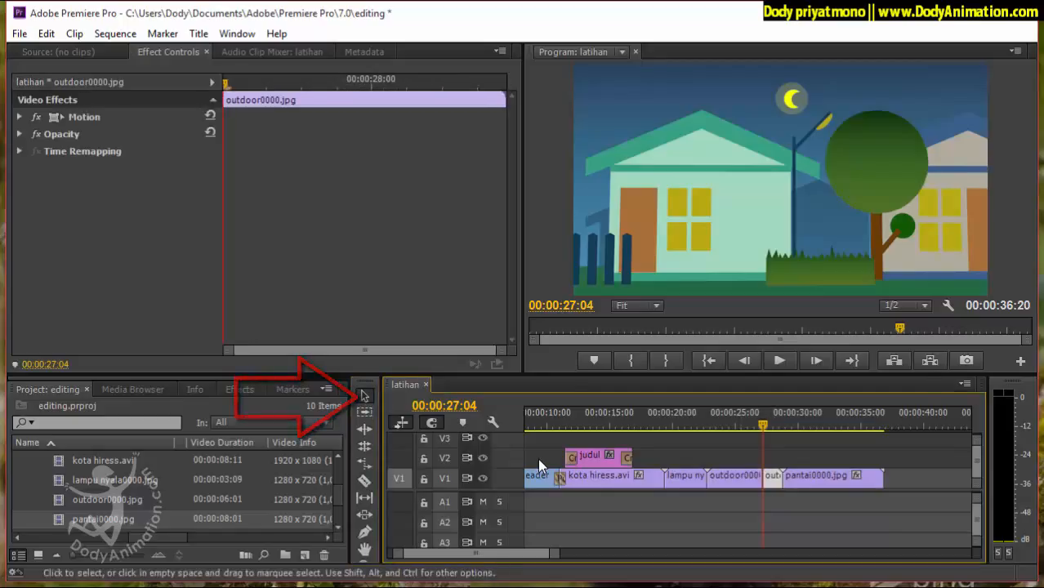
key("Delete")
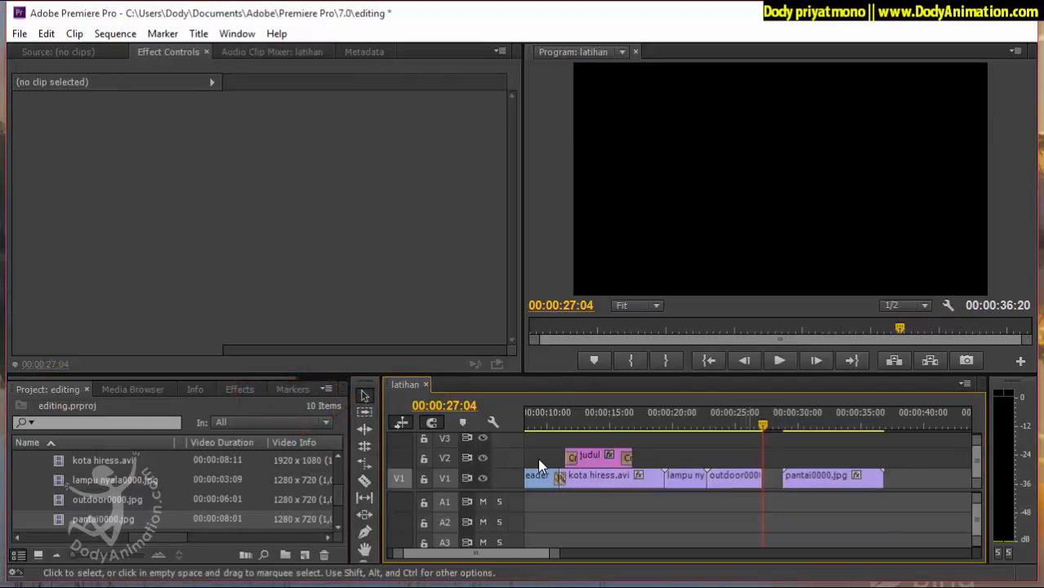
left_click_drag(824, 480, 802, 479)
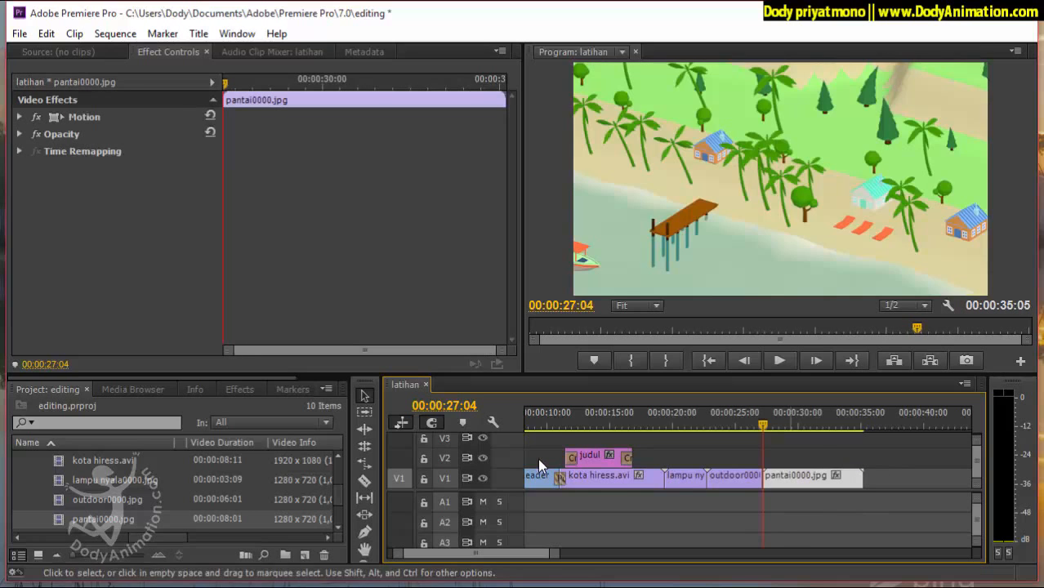
Apply the Iris Box transition to the start of pantai0000.jpg on V1 and play across it from 00:00:26:18.
mouse_move(764, 425)
left_mouse_down()
mouse_move(742, 425)
mouse_move(775, 425)
mouse_move(706, 425)
left_mouse_up()
key("shift+7")
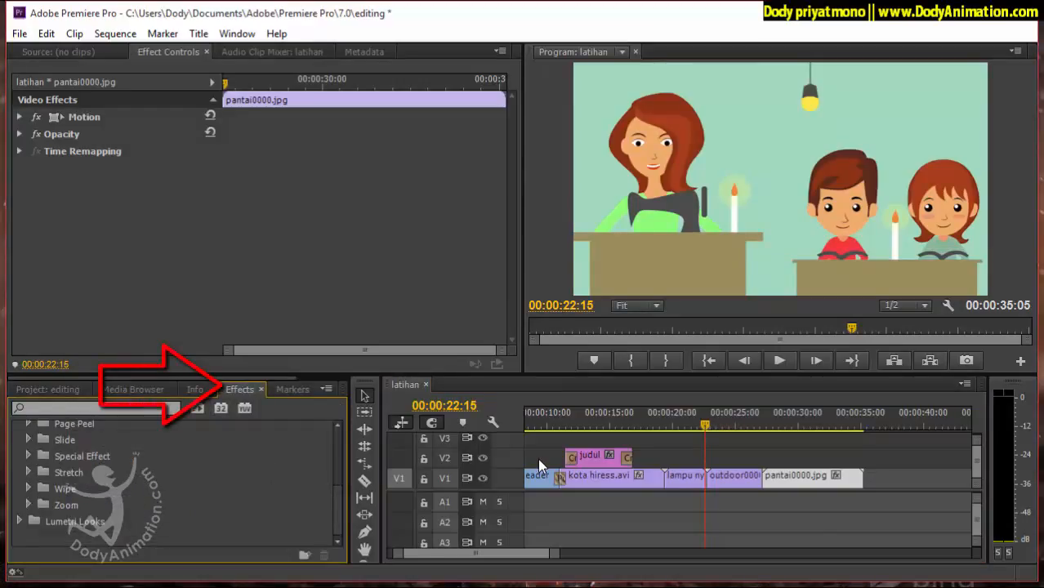
scroll(176, 482, "up", 3)
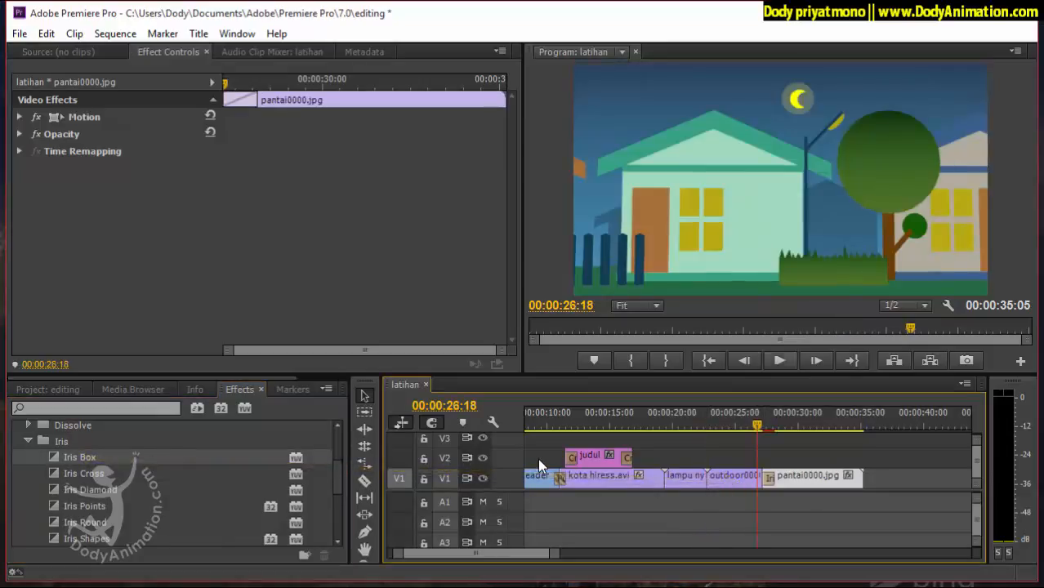
key("space")
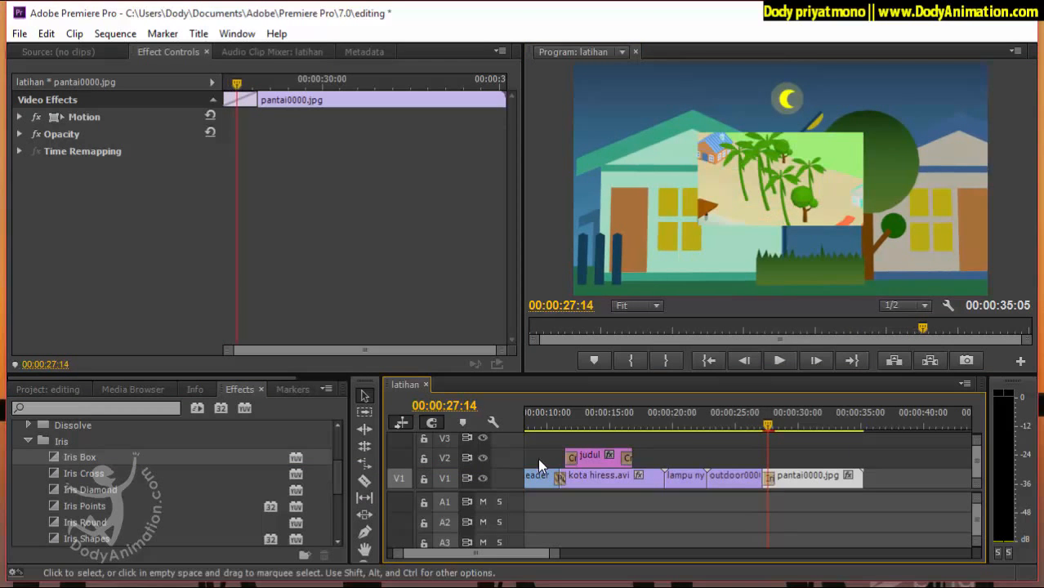
Play pantai0000.jpg on V1 as far as 00:00:31:00 to check its normal-speed motion.
key("space")
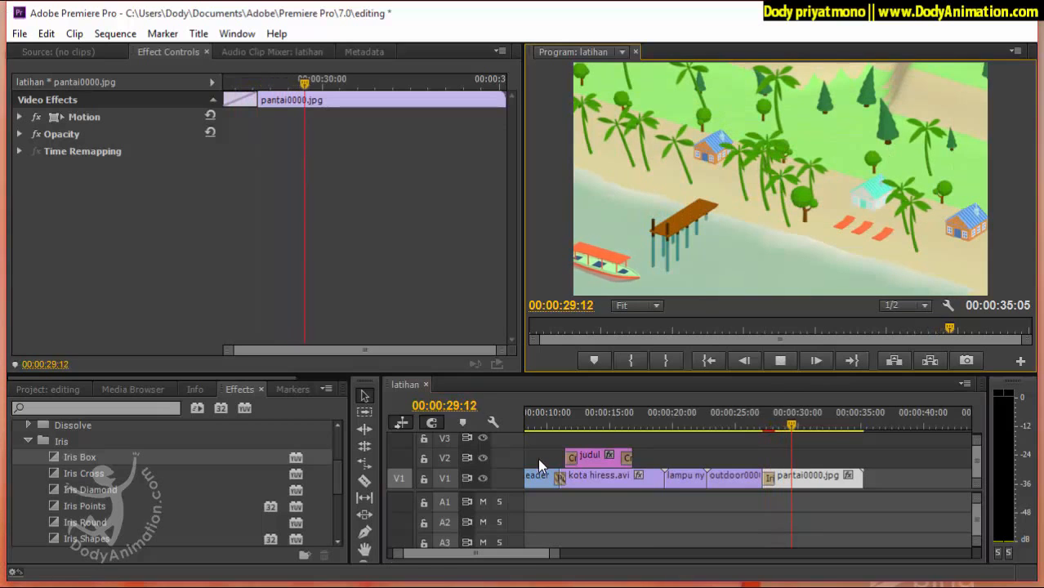
key("space")
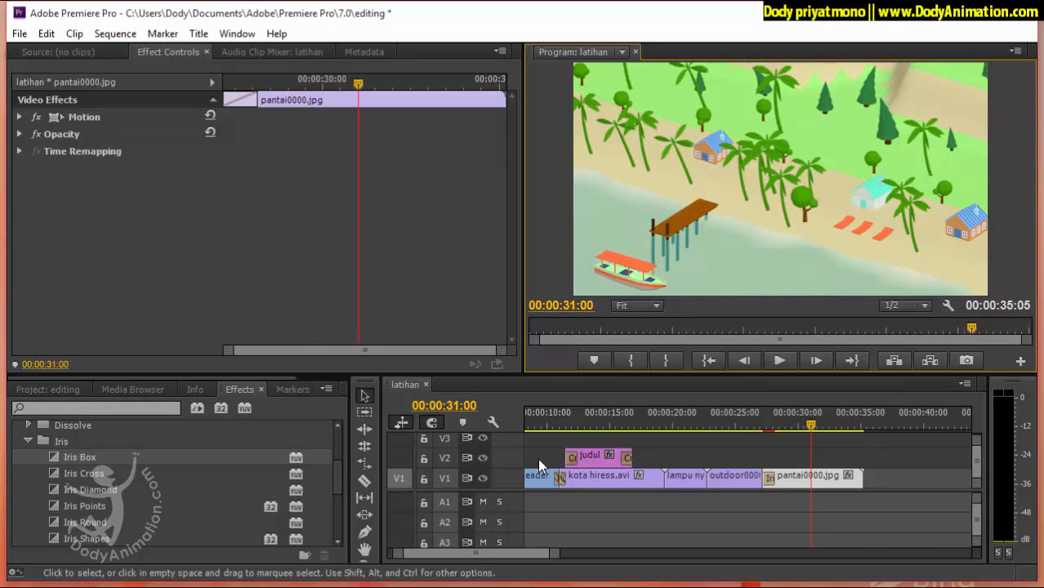
left_click(539, 460)
Speed up pantai0000.jpg on V1 to 199%, giving it a duration of 00:00:04:01, and play it through to its end.
left_click(793, 478)
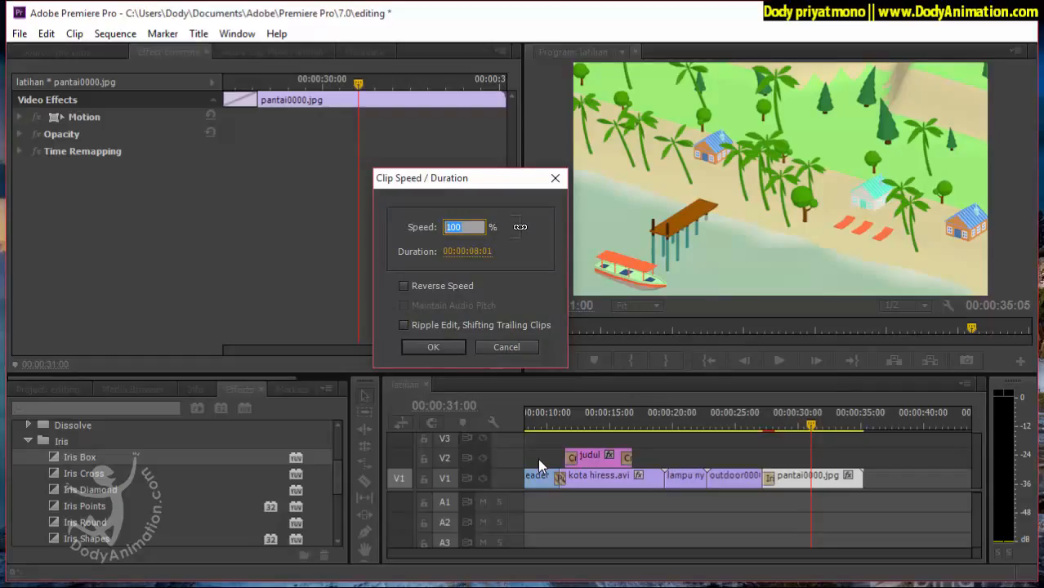
key("Return")
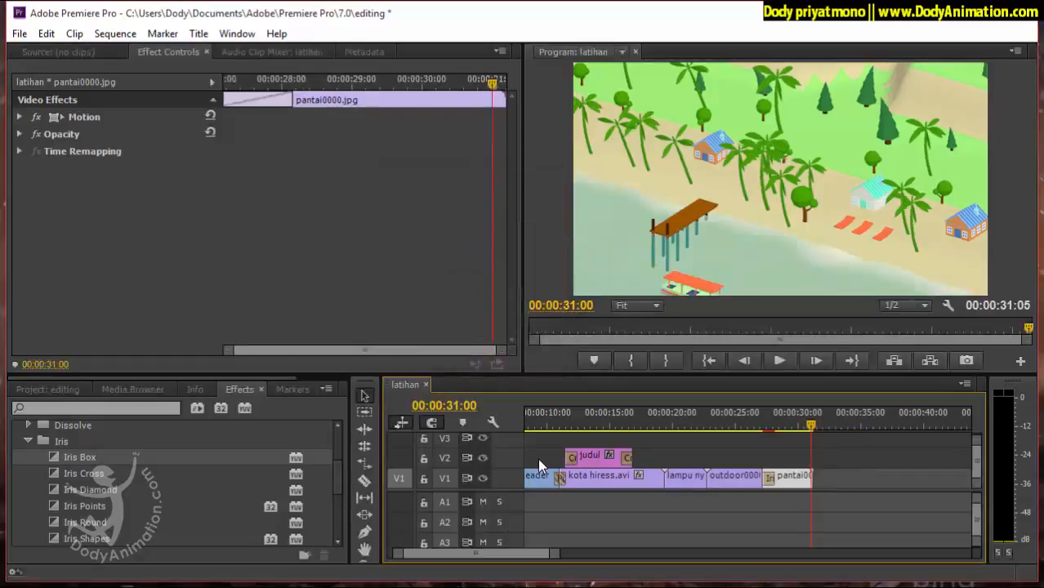
key("Up")
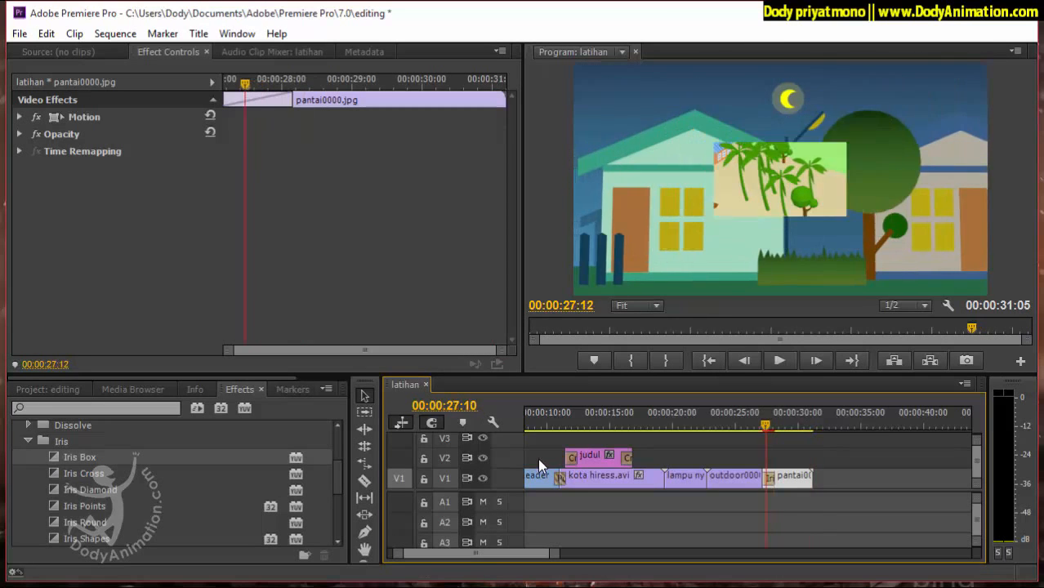
key("space")
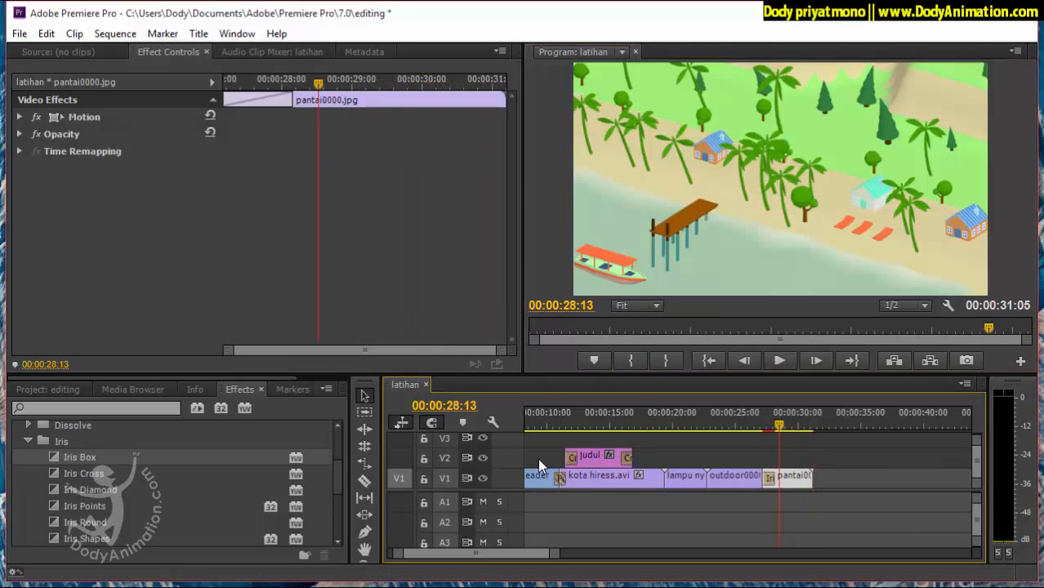
key("Left")
key("Left")
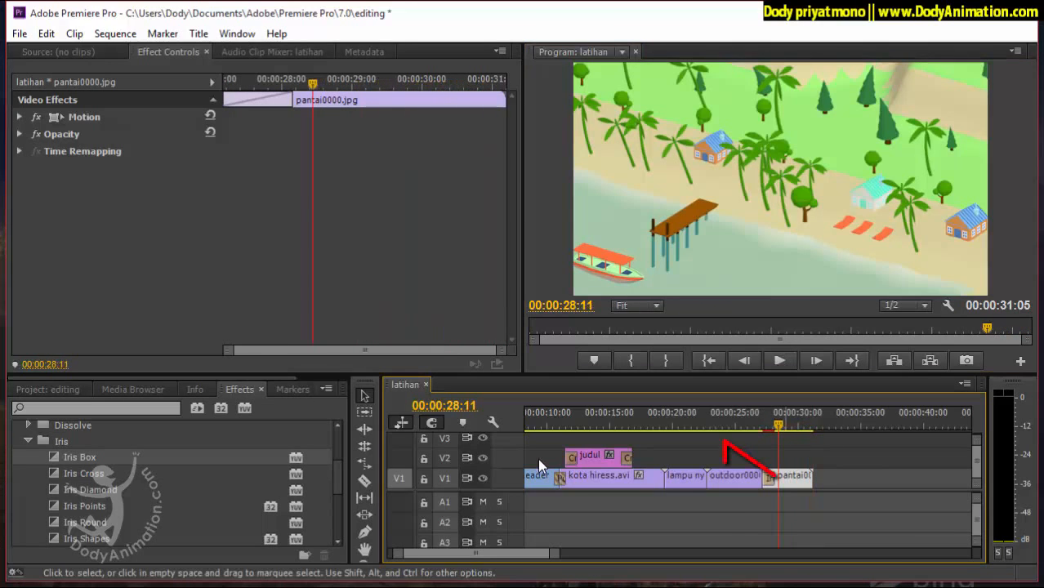
Slow pantai0000.jpg down to 50% speed and play its opening to about 00:00:29:12.
right_click(785, 481)
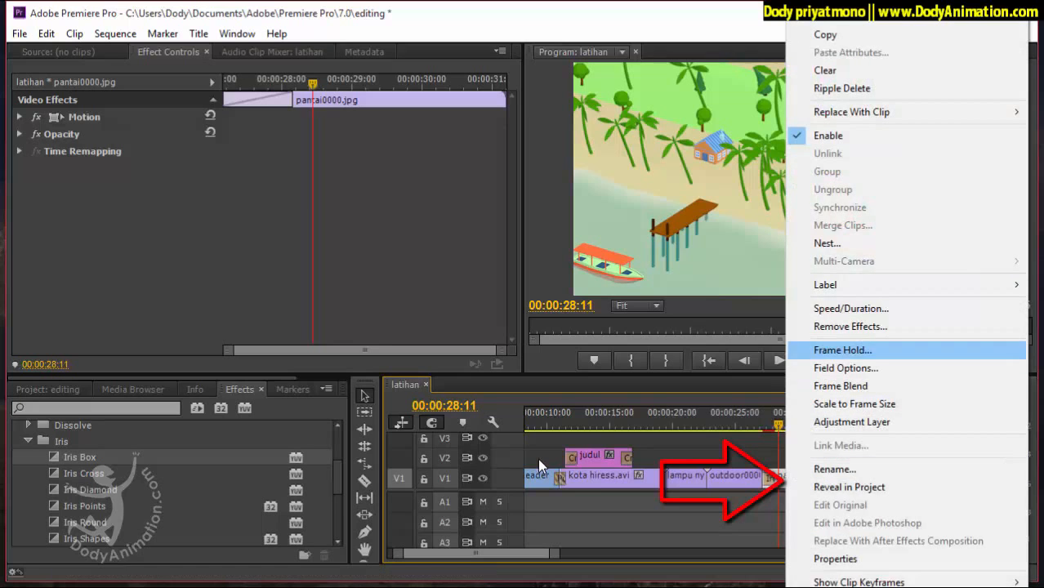
left_click(852, 309)
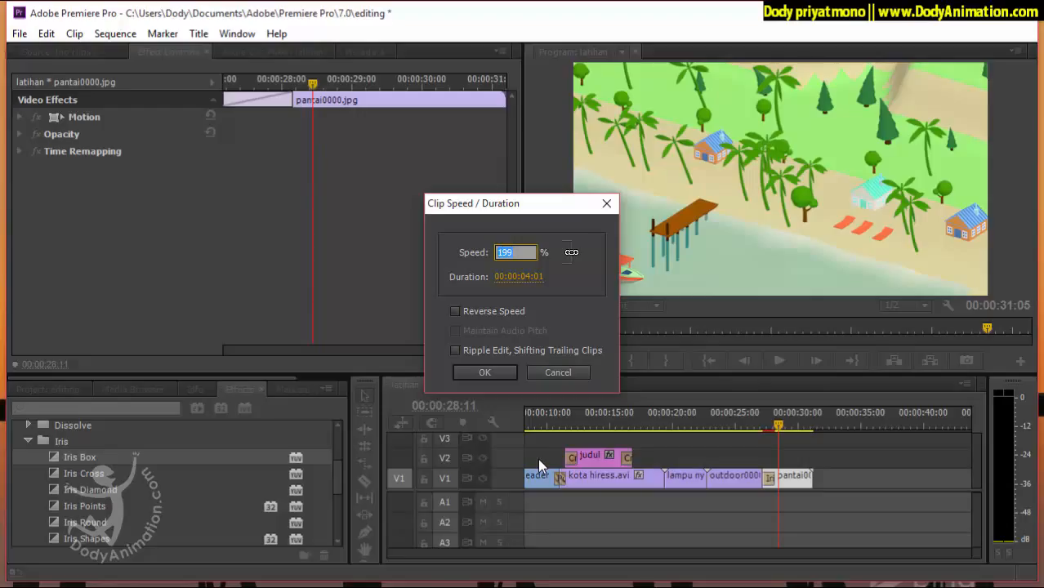
key("Return")
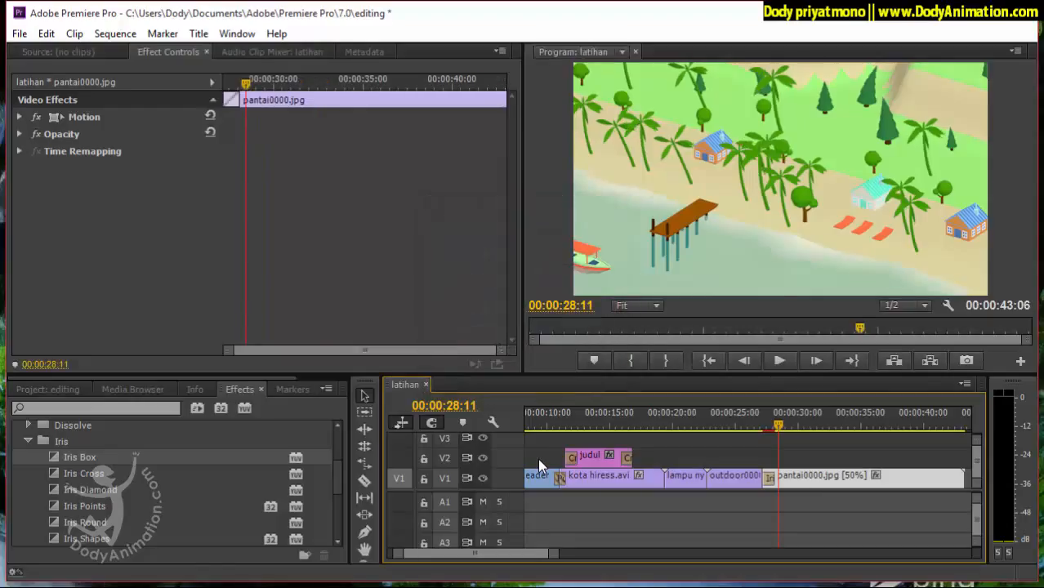
key("Up")
key("space")
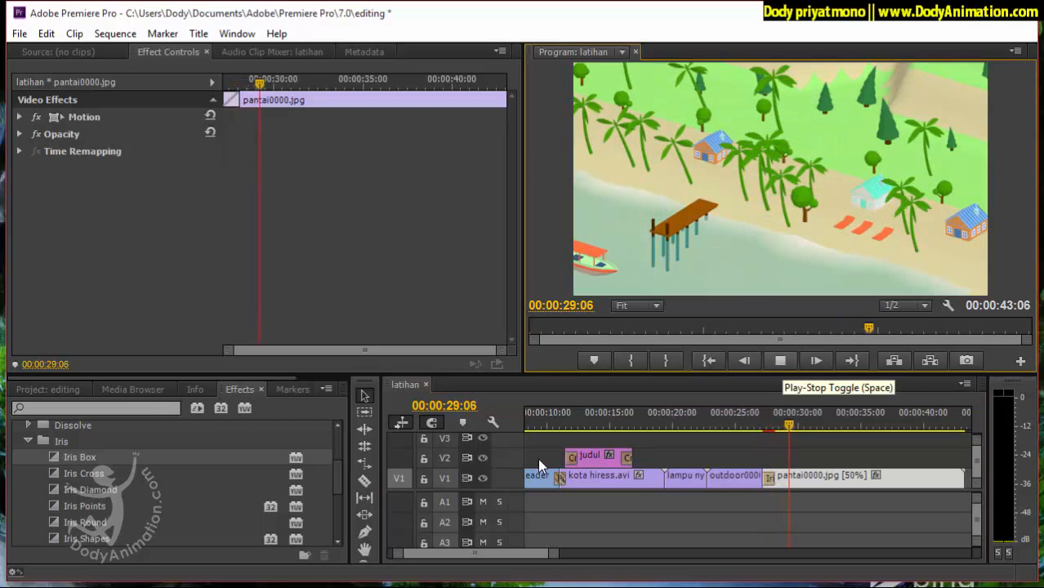
key("space")
Set pantai0000.jpg on V1 to 100% speed with Reverse Speed enabled.
right_click(792, 478)
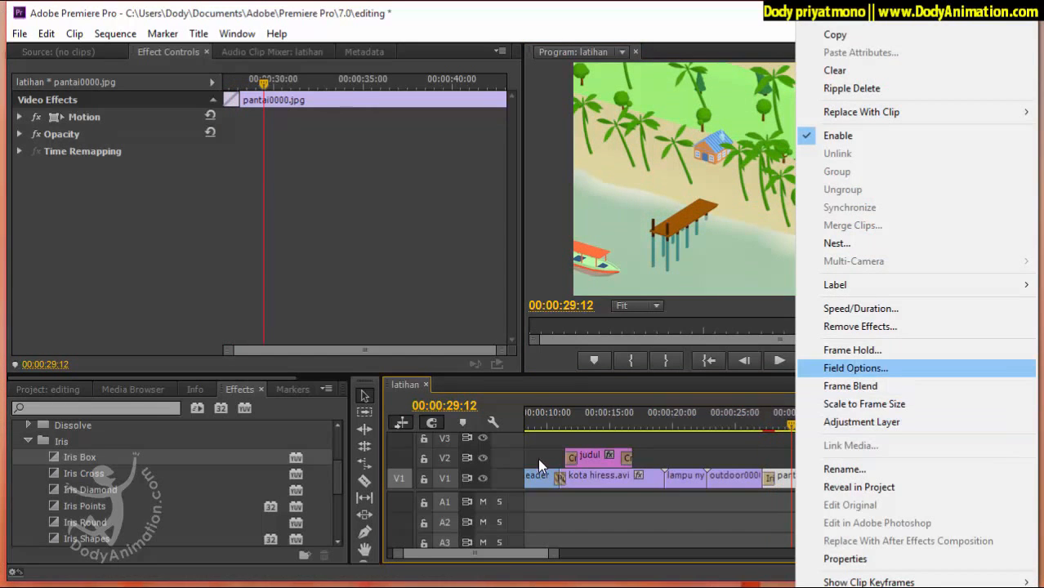
left_click(862, 308)
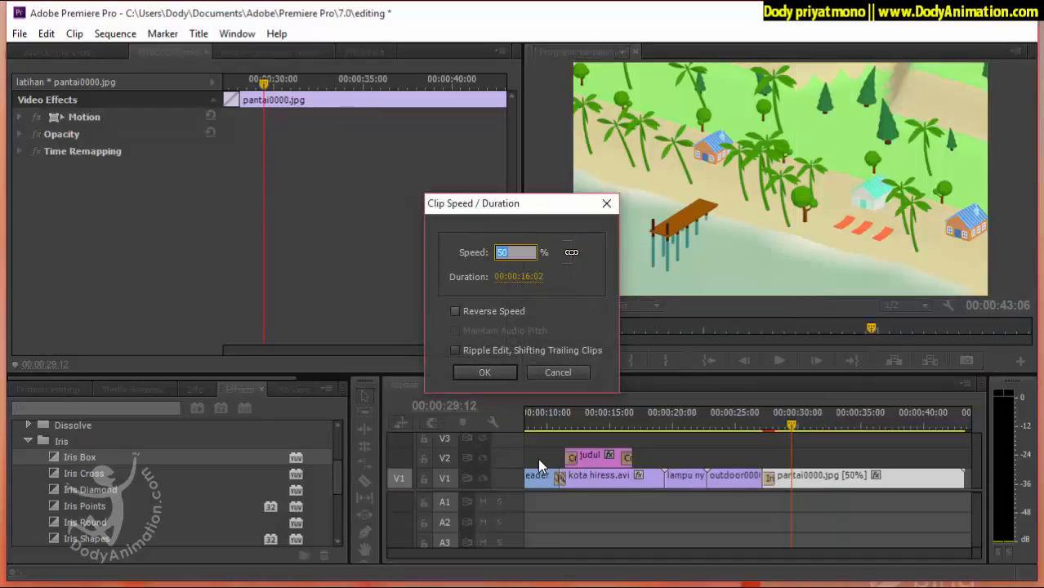
key("Tab")
key("Tab")
key("space")
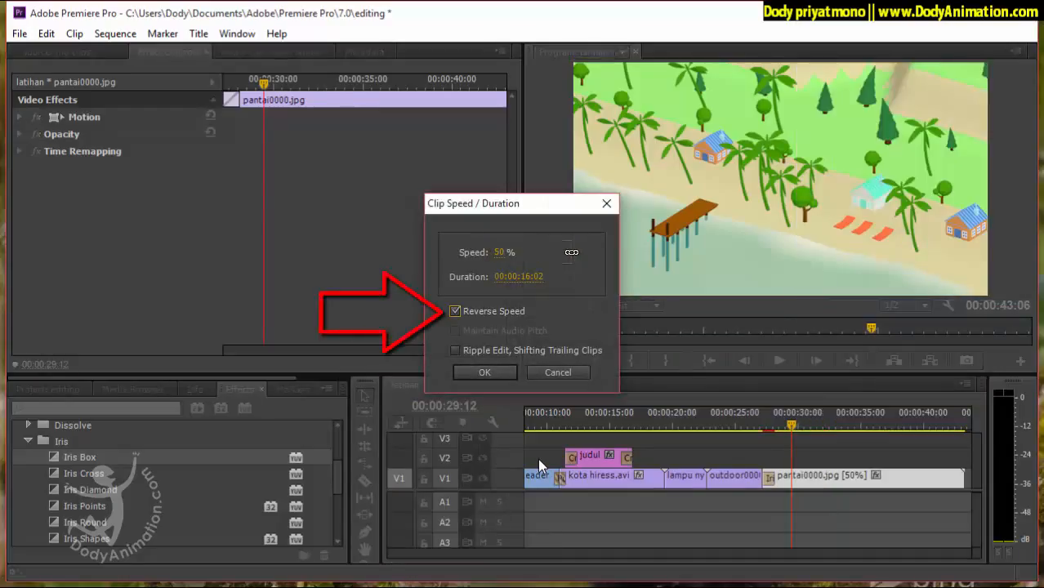
key("shift+Tab")
key("shift+Tab")
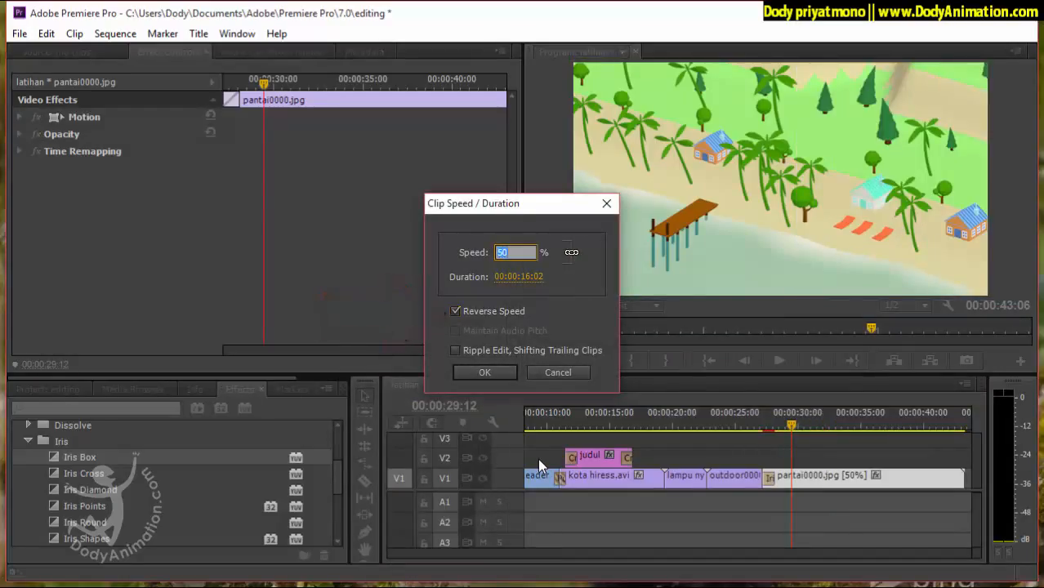
key("Return")
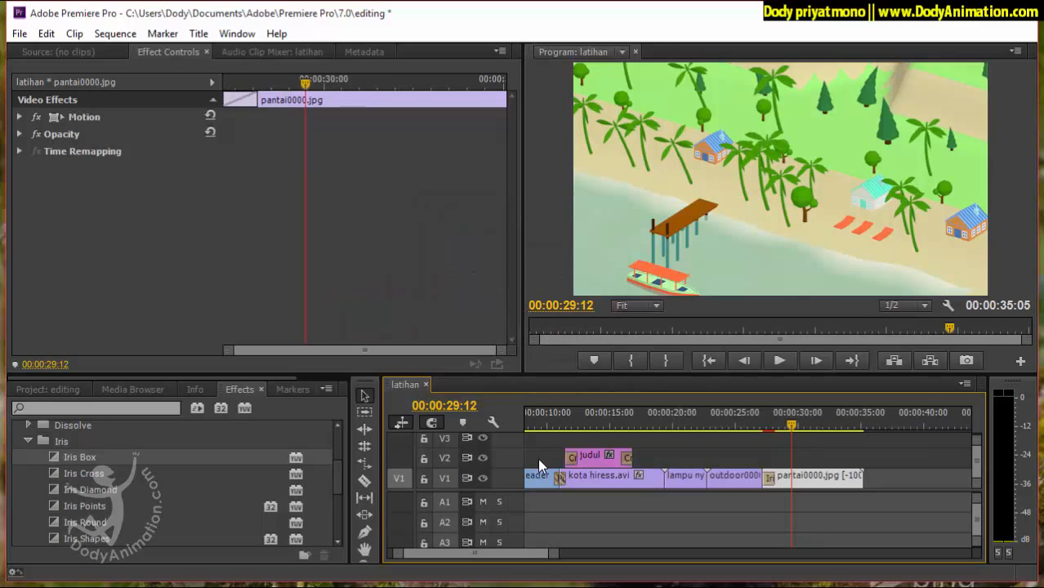
Play the reversed pantai0000.jpg from its start on V1 to 00:00:32:20.
left_click(762, 424)
left_click(781, 361)
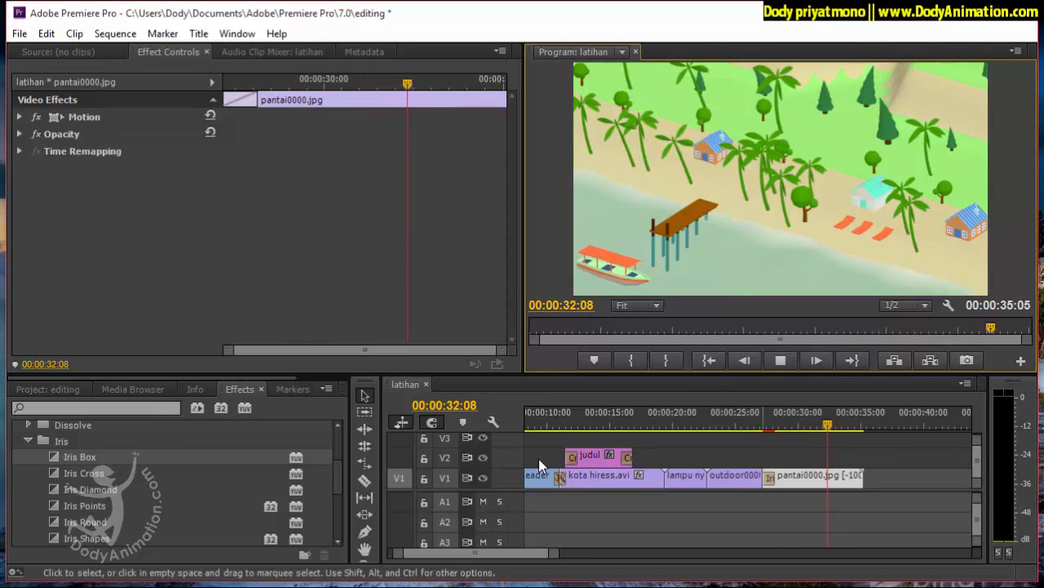
key("space")
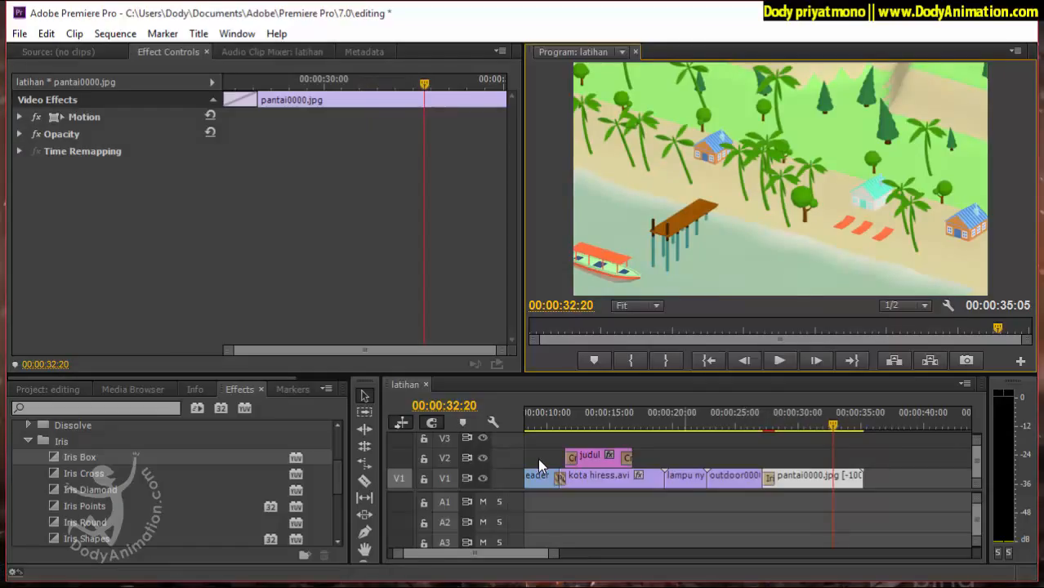
Place Get_Outside.wav from the project's audio bin on track A1 at the start of the sequence.
key("shift+1")
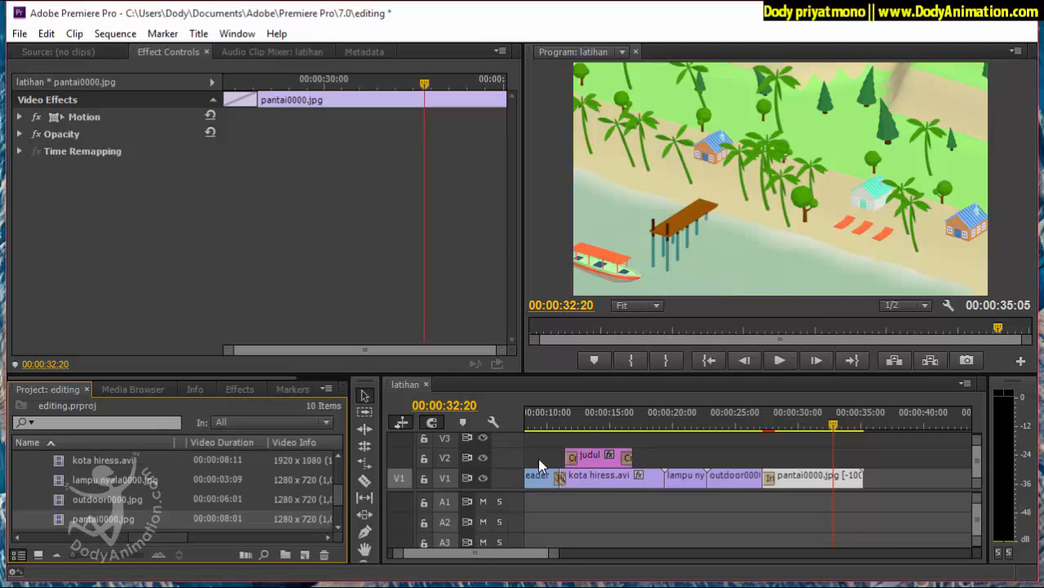
key("Home")
key("Left")
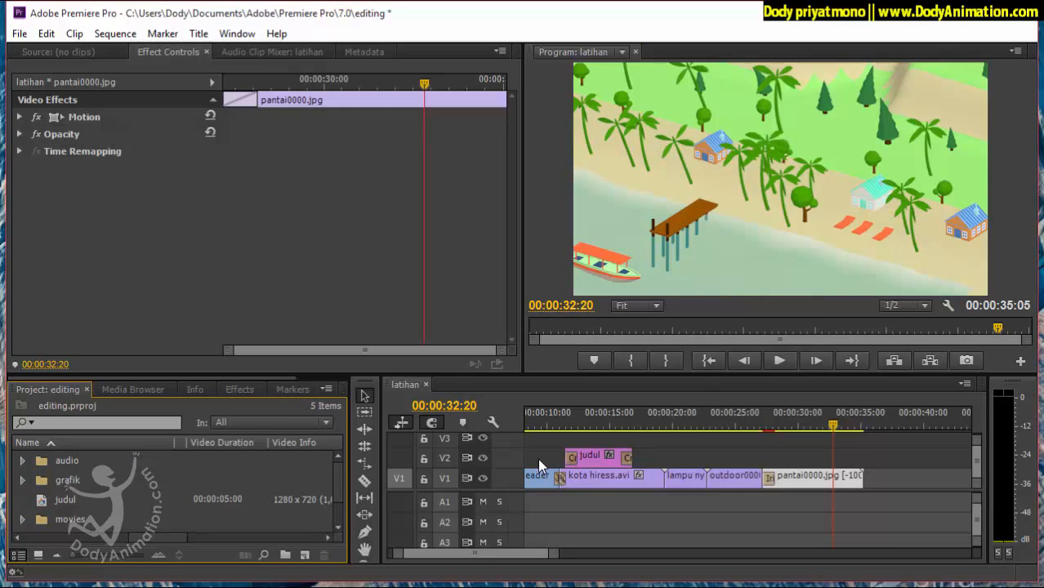
key("Right")
key("Down")
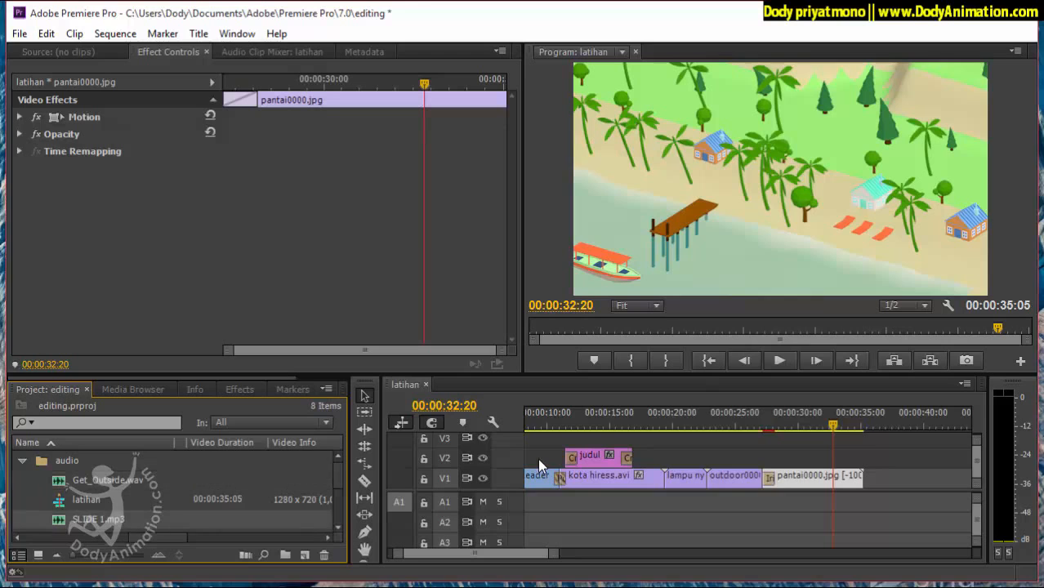
left_click_drag(106, 481, 534, 502)
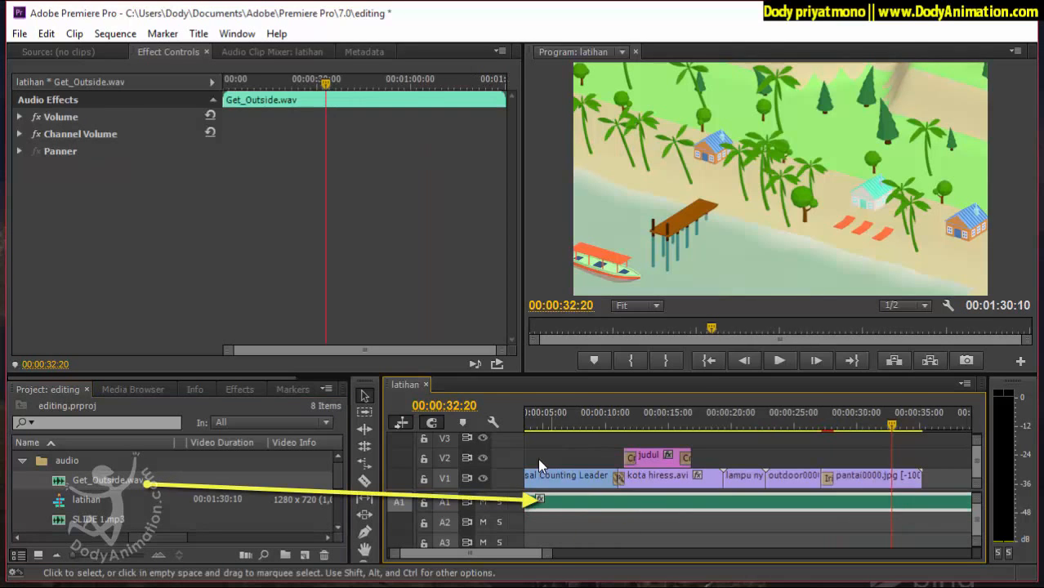
Return the playhead to 00:00:00:00 and split Get_Outside.wav on A1 at the end of pantai0000.jpg with the Razor tool.
left_click_drag(892, 425, 525, 425)
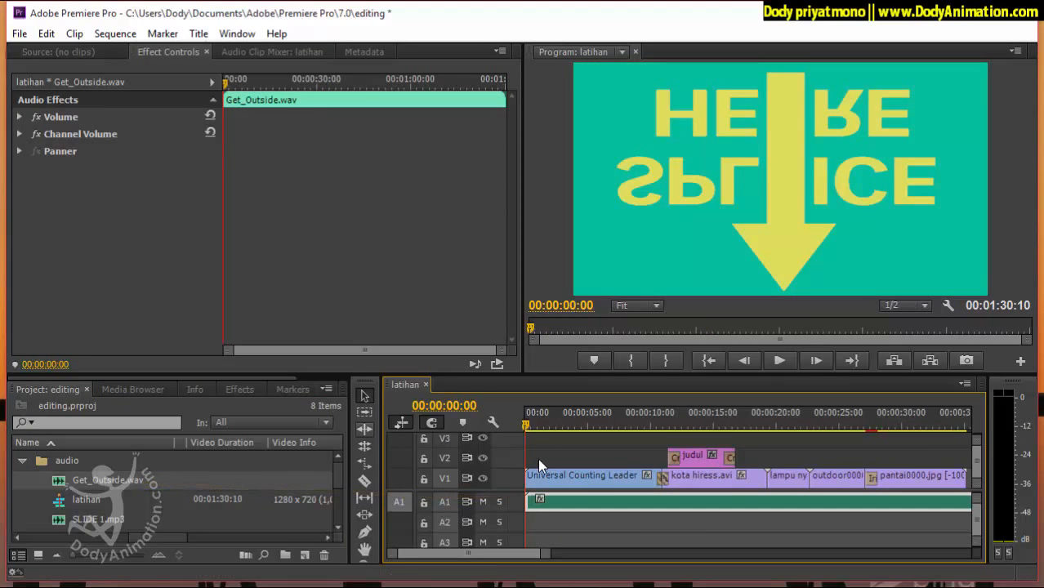
left_click(365, 482)
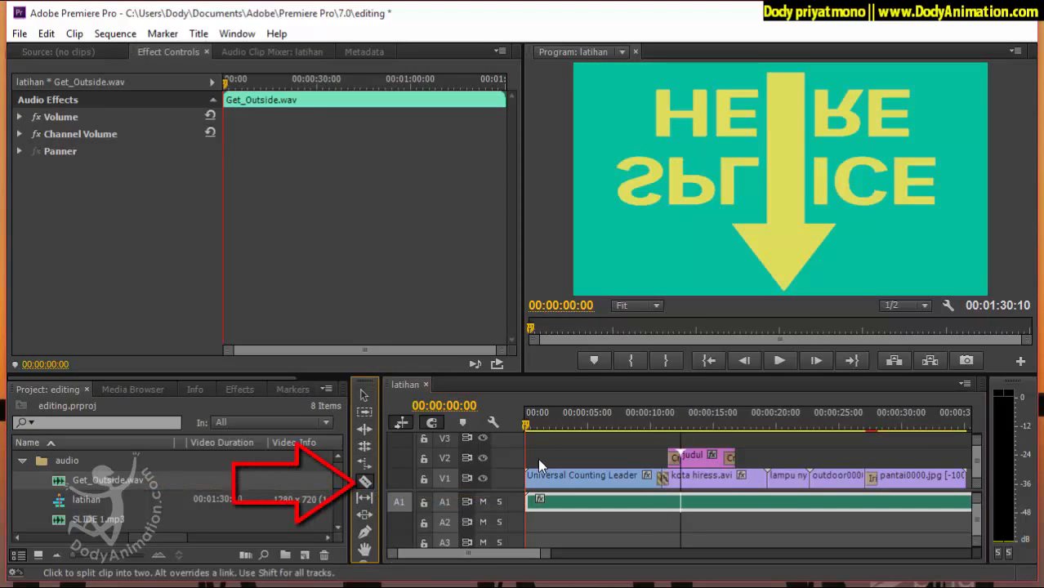
scroll(539, 465, "down", 5)
scroll(539, 465, "up", 2)
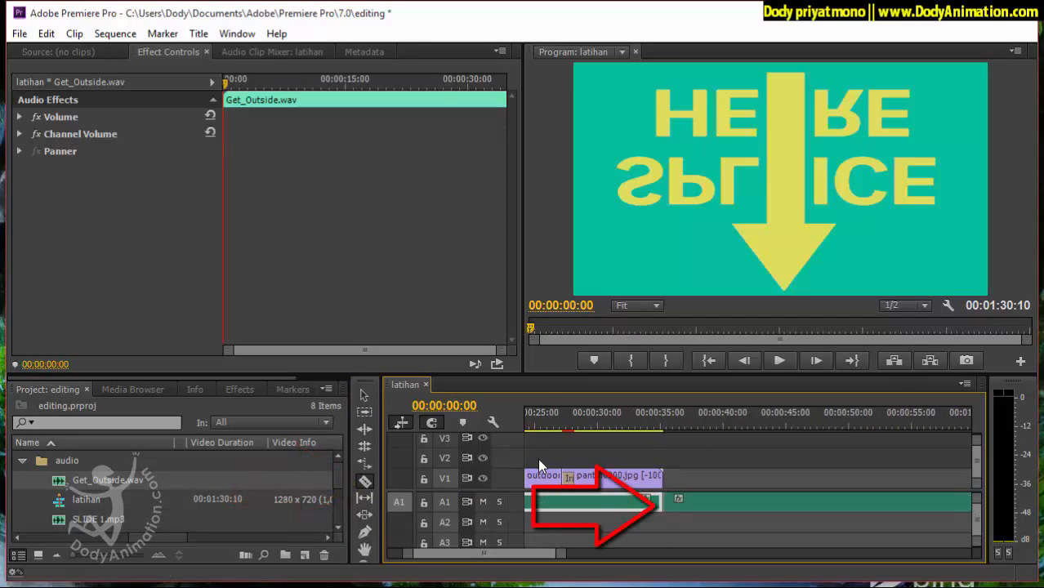
Delete the leftover piece of Get_Outside.wav that extends past the end of the video on A1.
key("v")
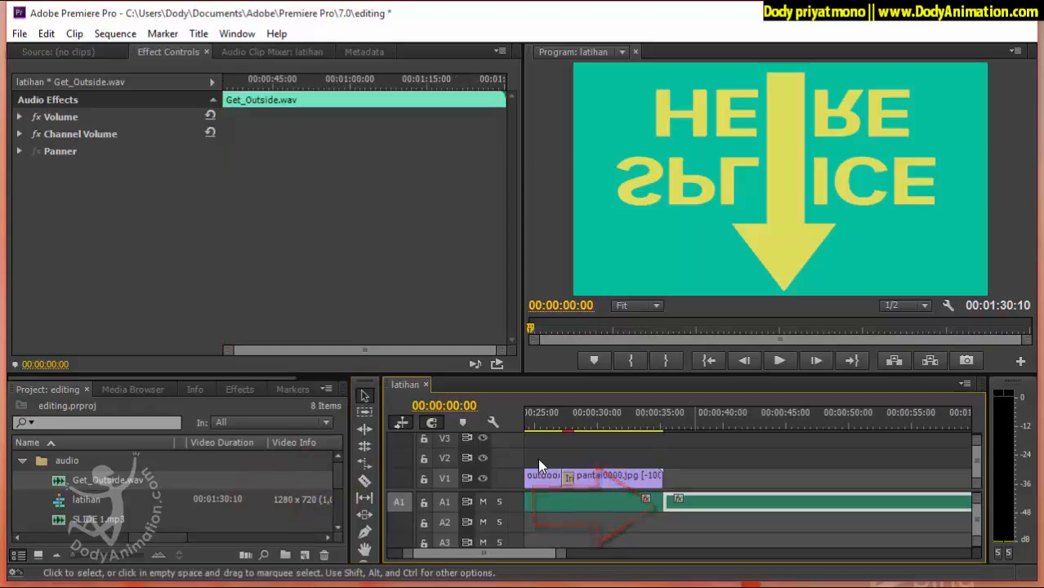
key("Delete")
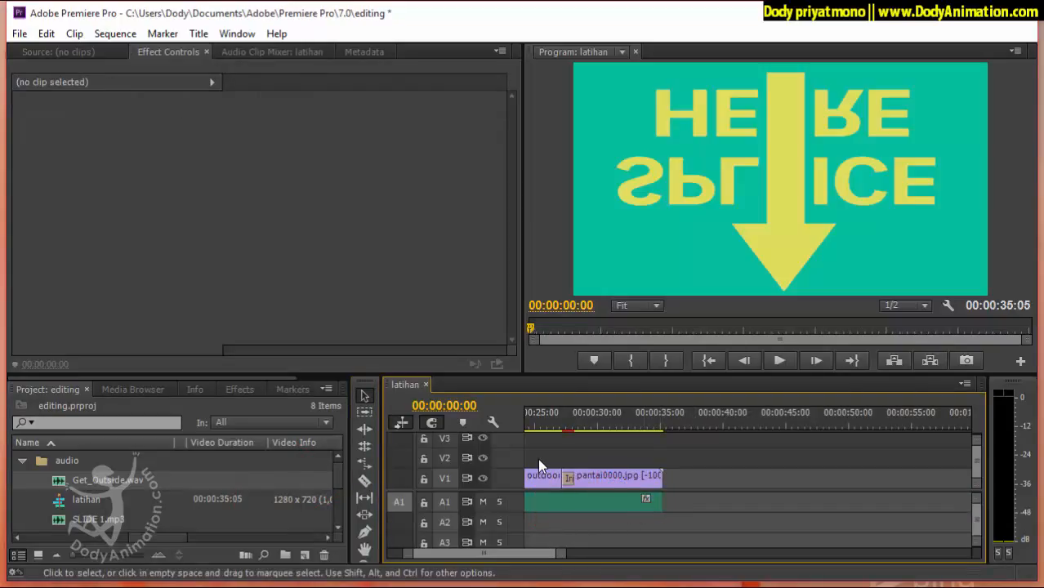
scroll(540, 466, "up", 5)
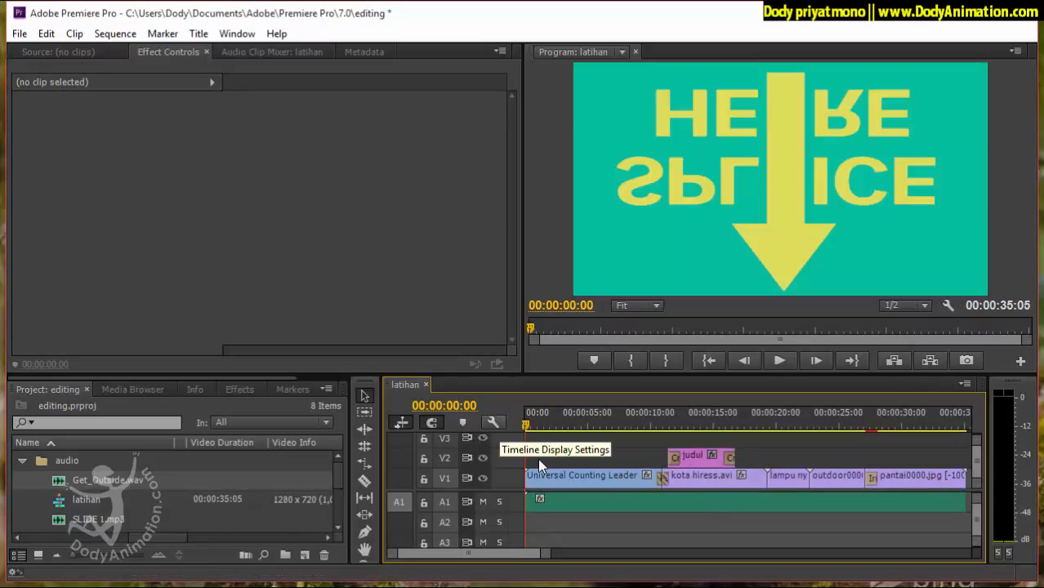
Apply the Constant Power audio crossfade to the start of Get_Outside.wav on A1.
key("shift+7")
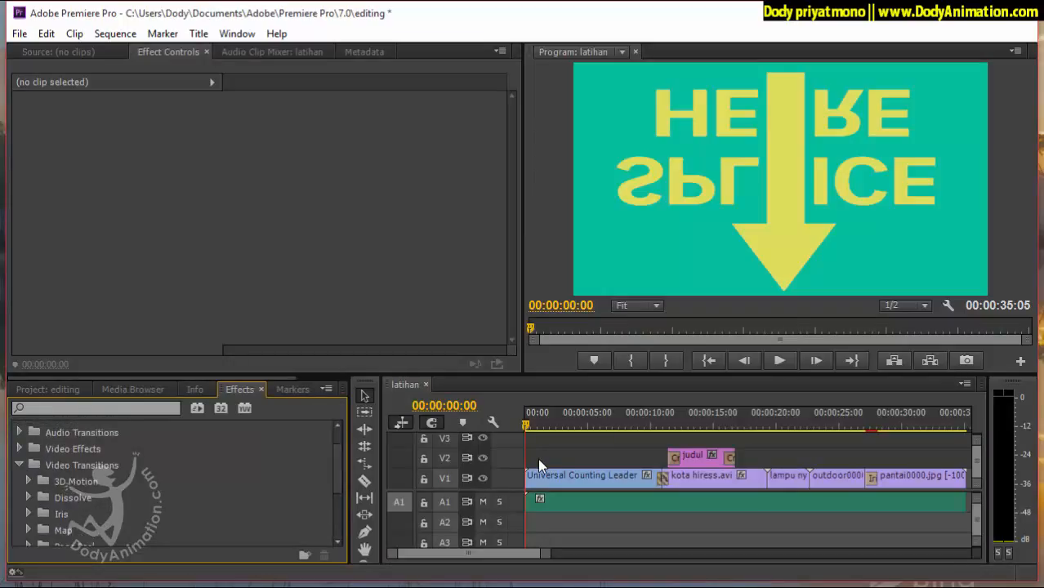
key("Right")
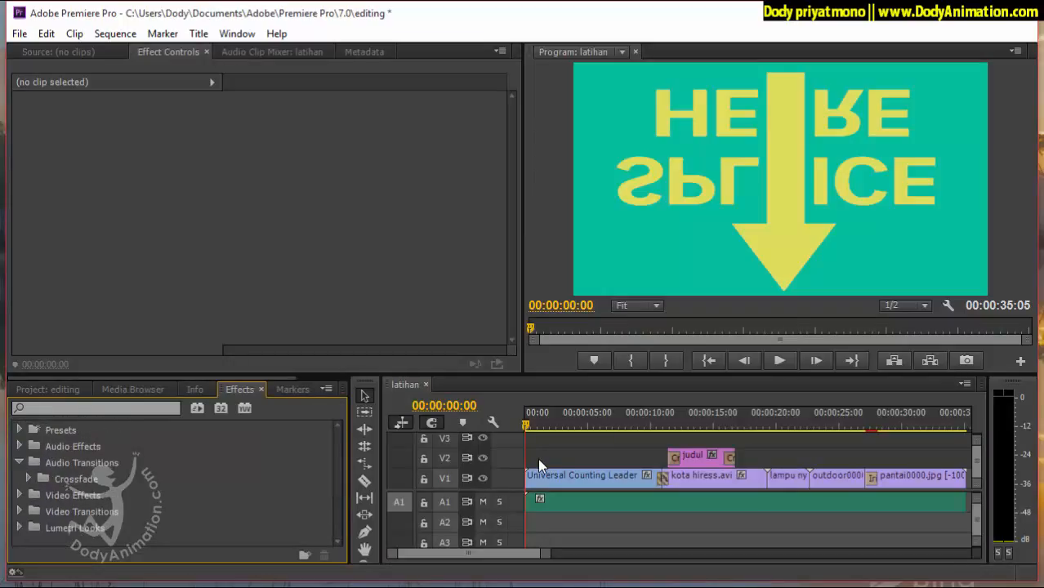
key("Right")
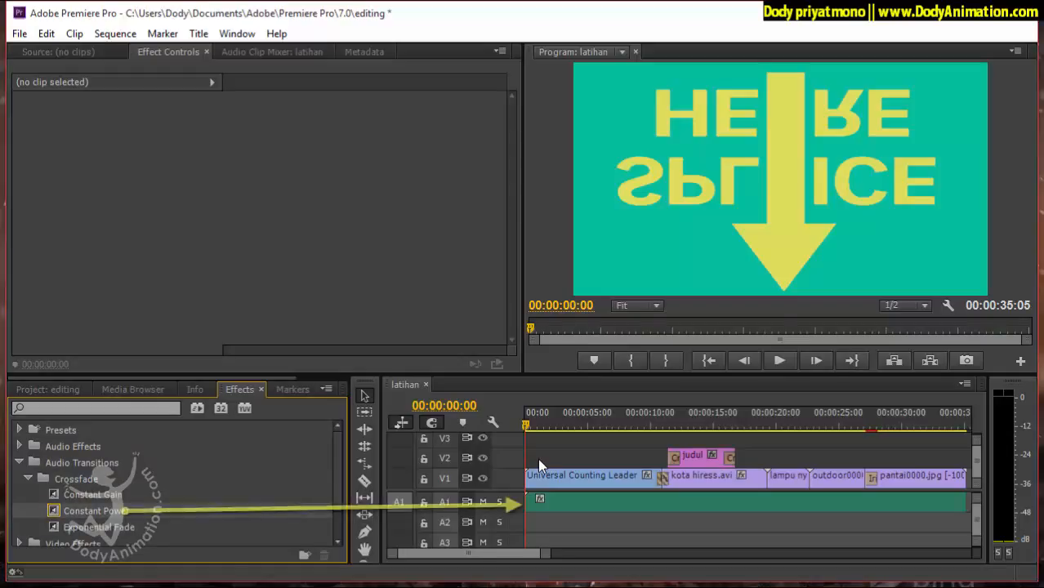
left_click_drag(97, 511, 530, 503)
Apply Constant Power to the end of Get_Outside.wav on A1, preview the ending, and return the playhead to 00:00:00:00.
scroll(539, 466, "down", 5)
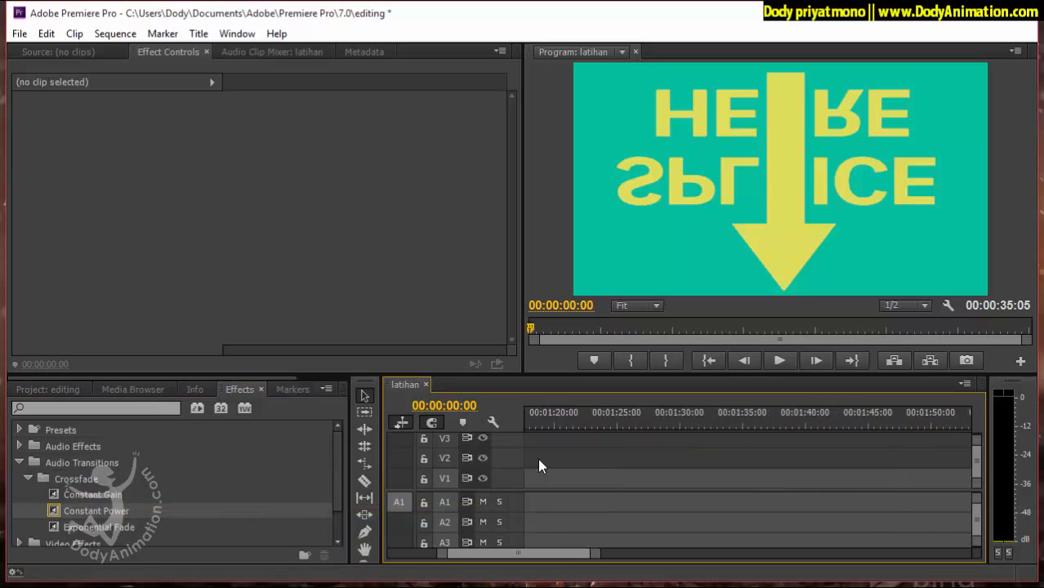
left_click_drag(96, 511, 687, 503)
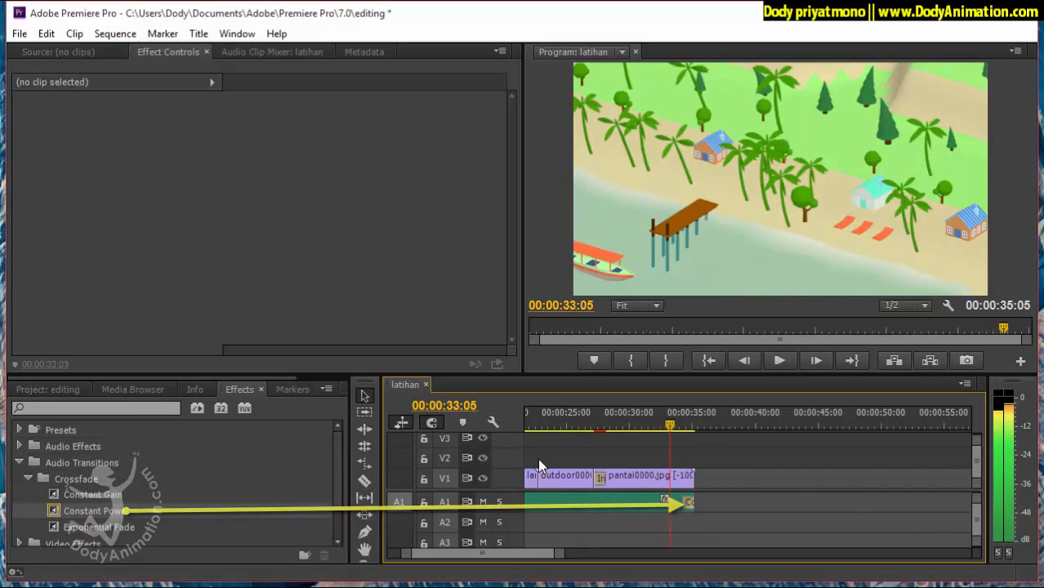
key("space")
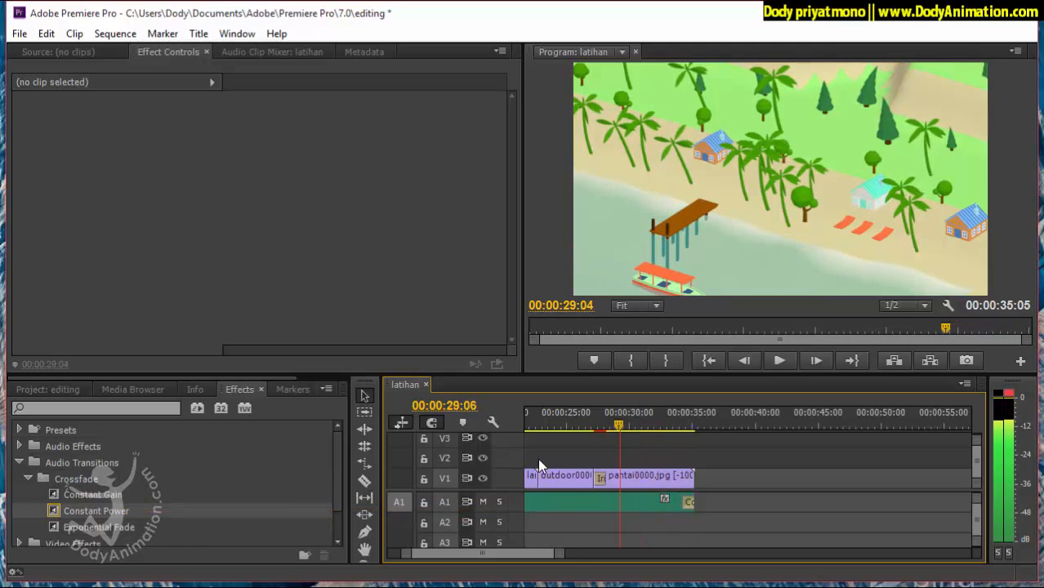
scroll(539, 466, "up", 5)
key("Home")
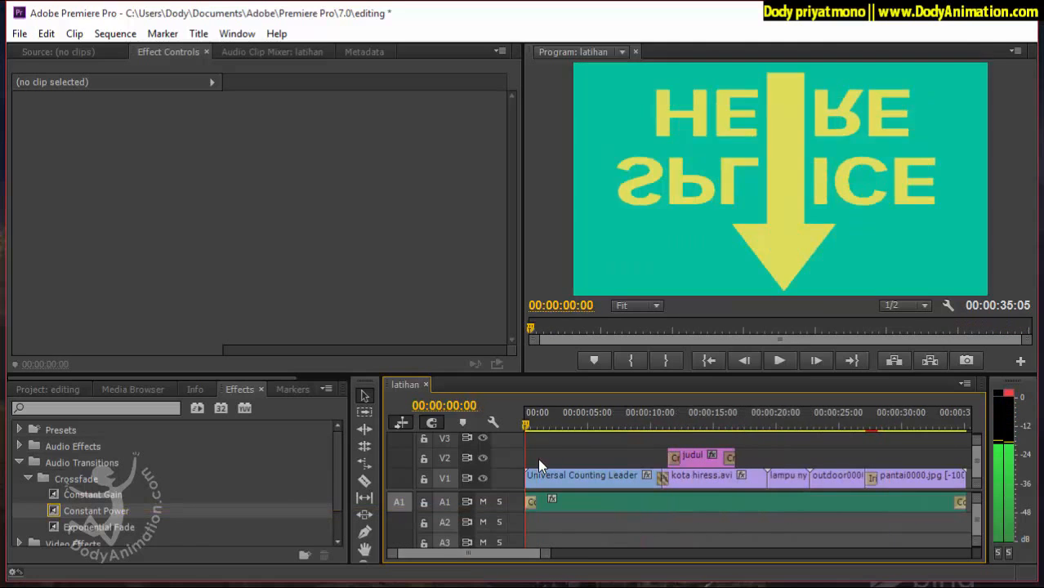
Play the opening of the sequence, select Get_Outside.wav on A1 and expand its Volume effect settings.
key("space")
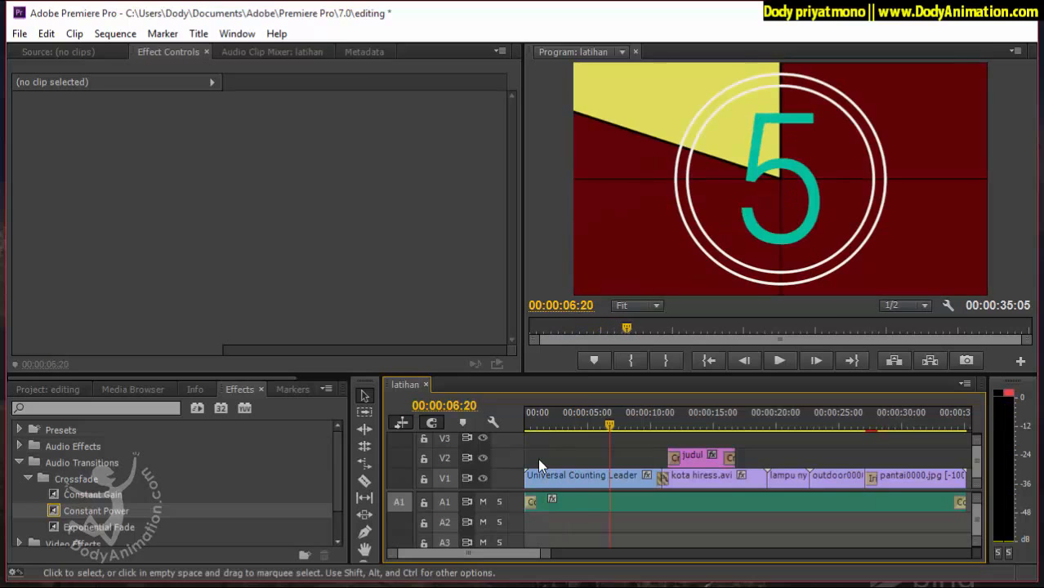
left_click(635, 505)
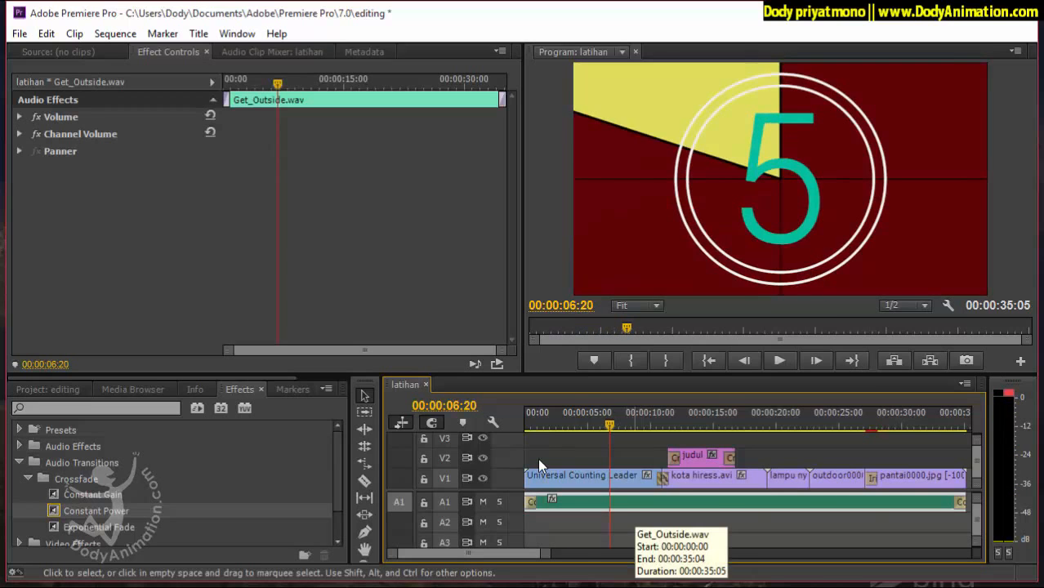
key("space")
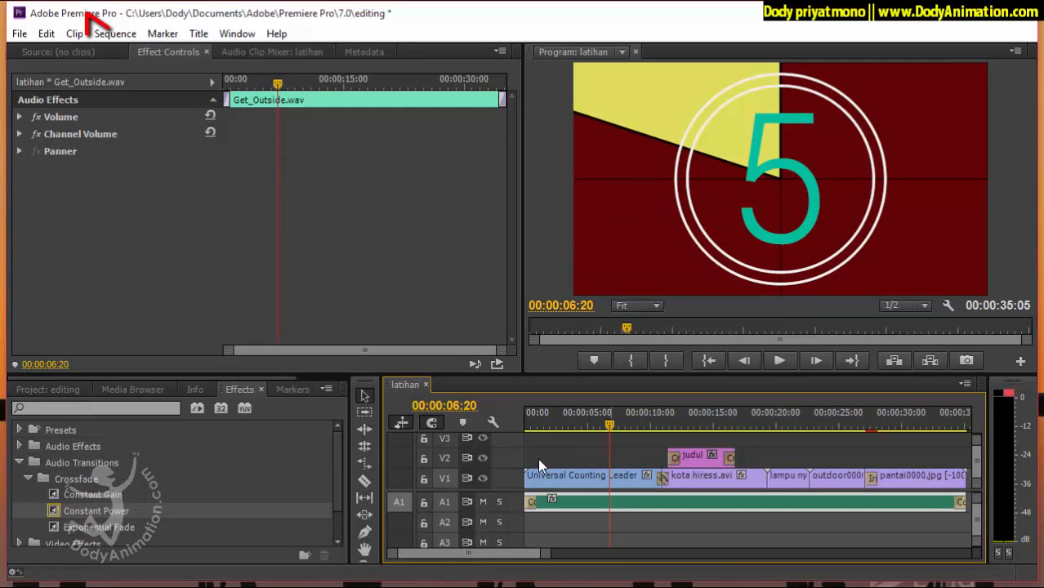
key("space")
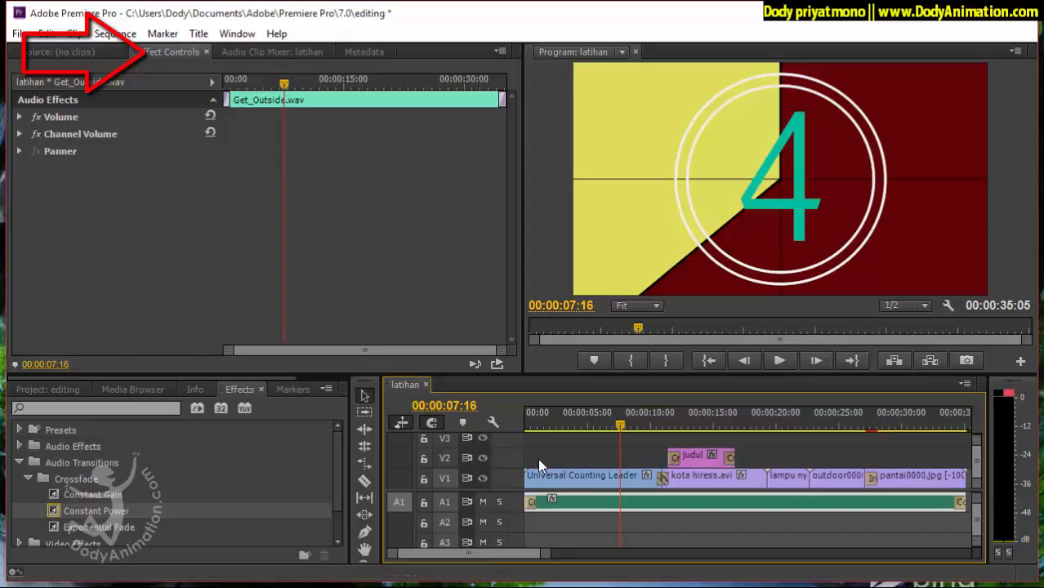
key("shift+2")
key("shift+5")
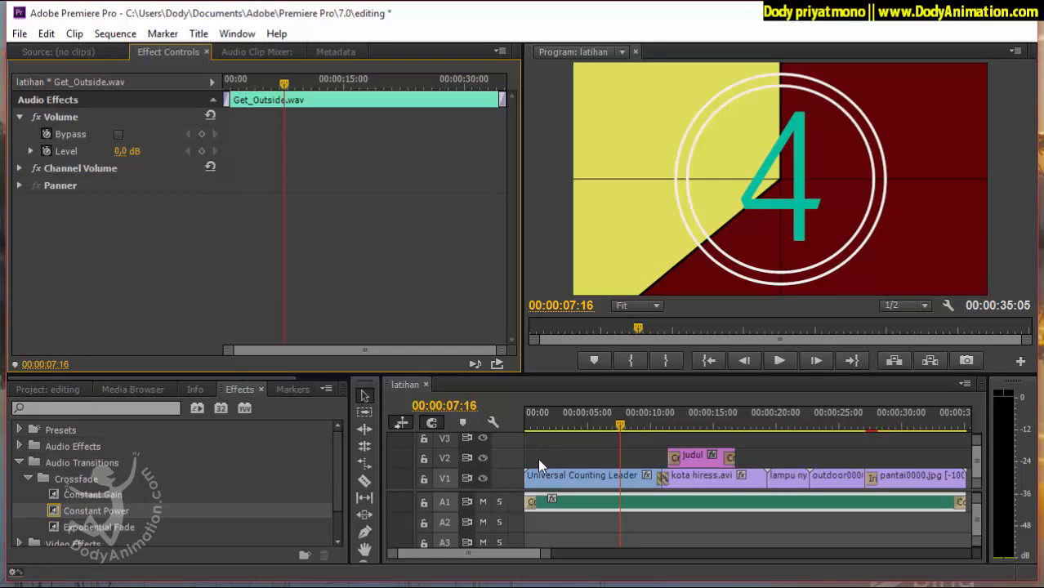
Preview the music over the Universal Counting Leader clip and expand the Level controls of Get_Outside.wav.
key("j")
key("k")
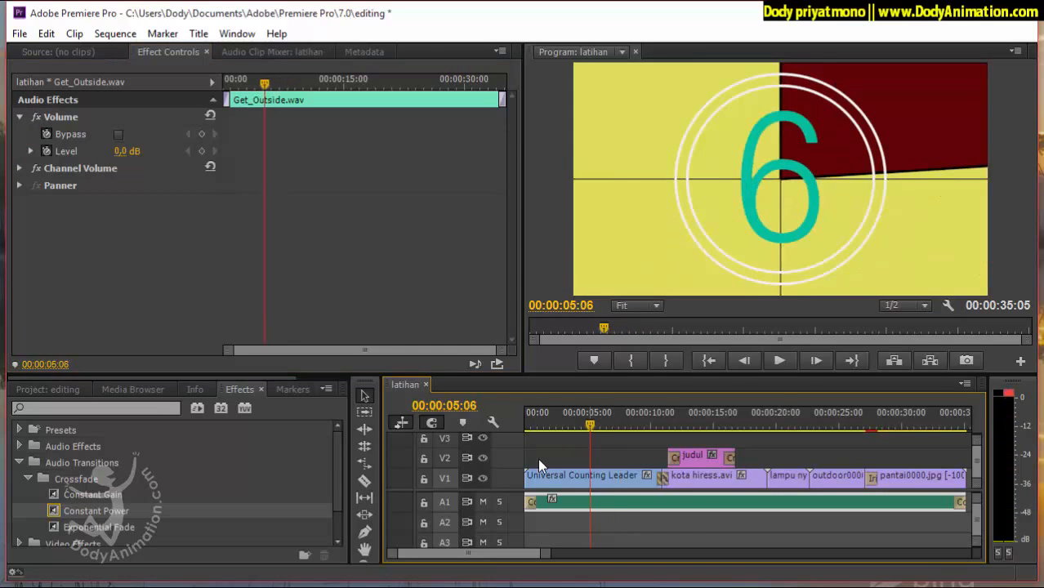
key("l")
key("Home")
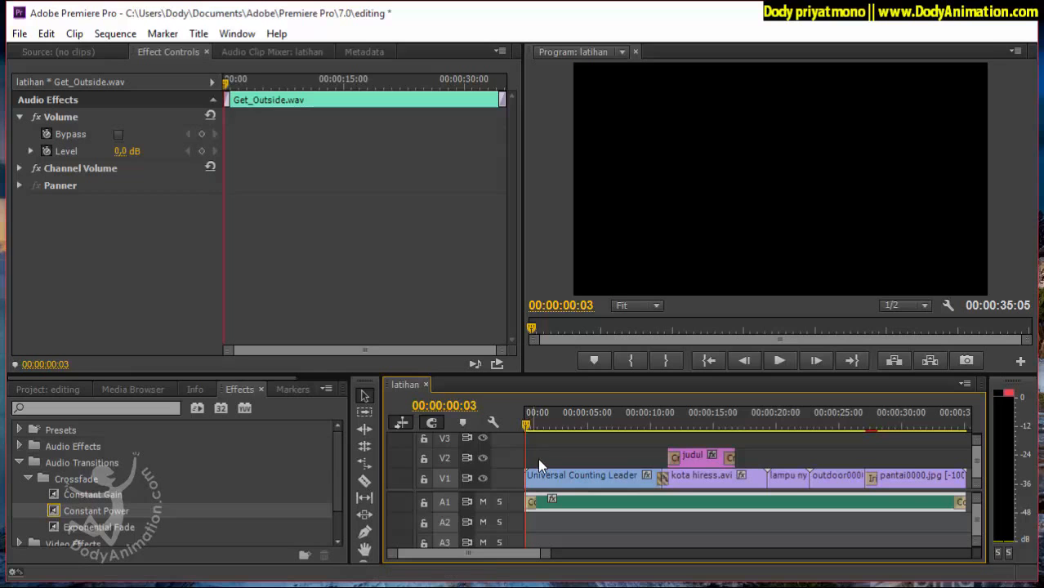
key("l")
key("j")
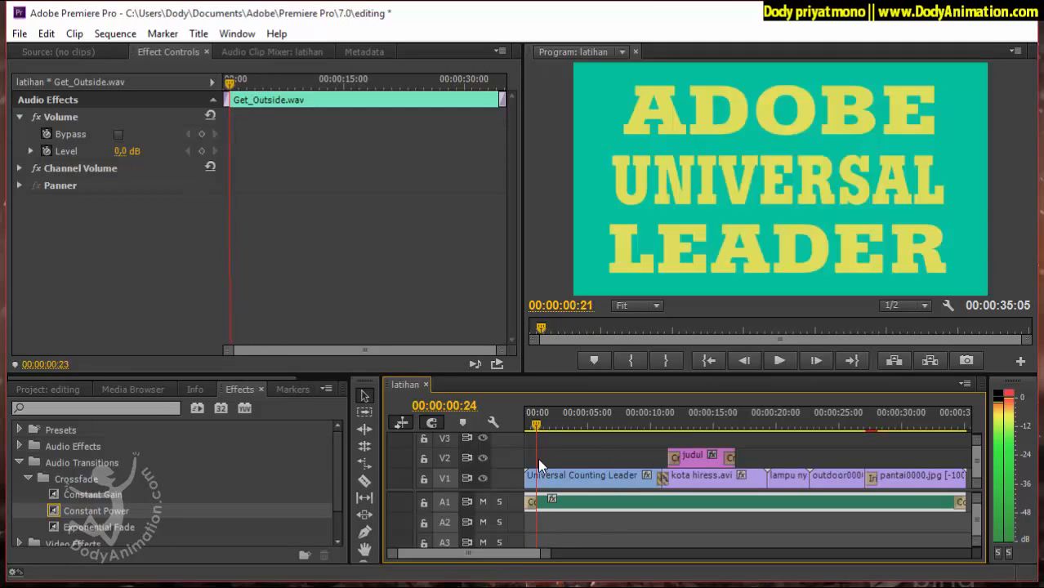
key("l")
key("l")
key("l")
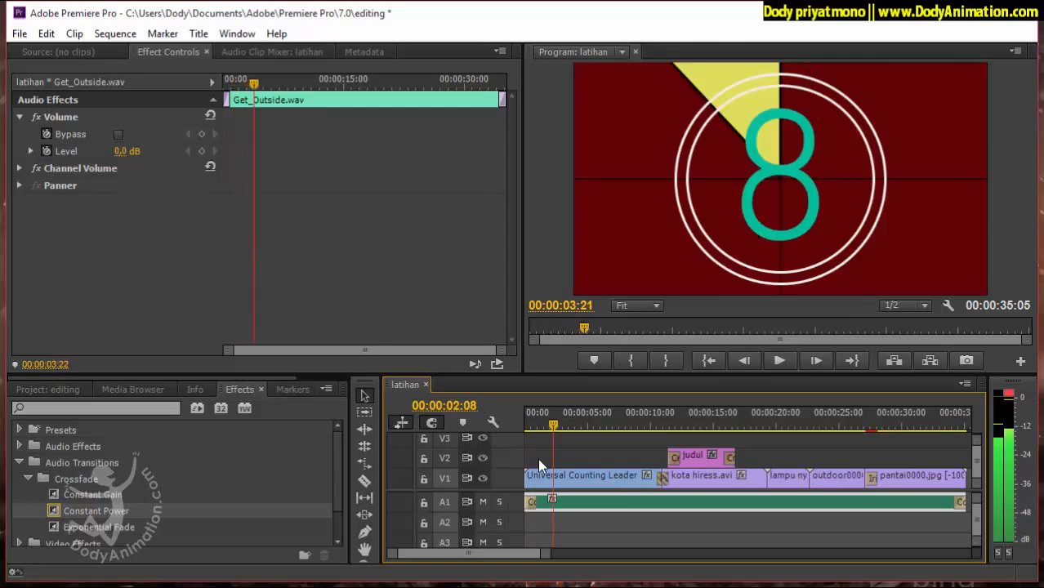
key("k")
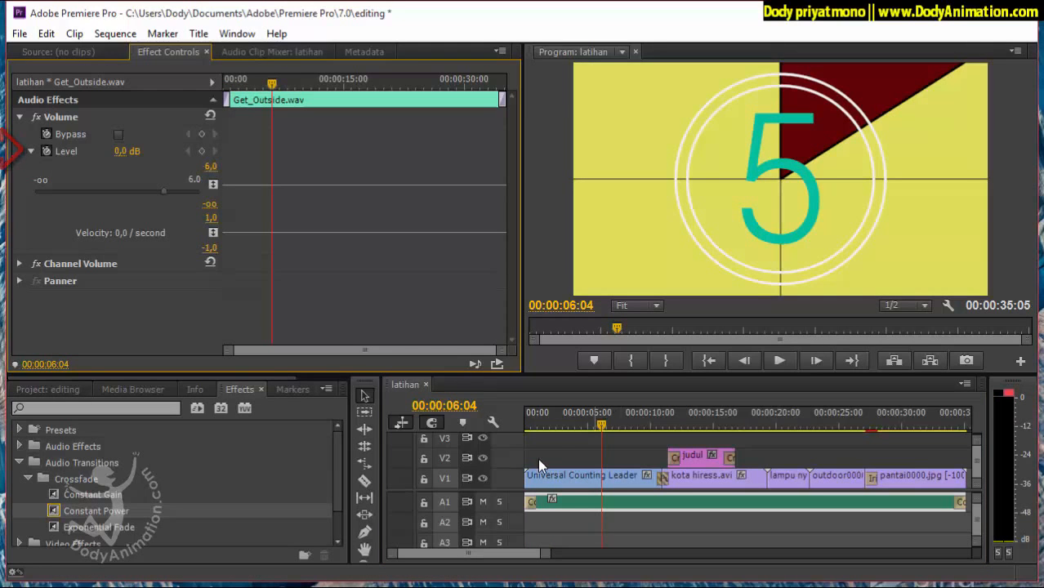
Silence Get_Outside.wav with Level keyframes of -∞ at 00:00:00:00 and 00:00:10:16.
key("j")
key("j")
key("j")
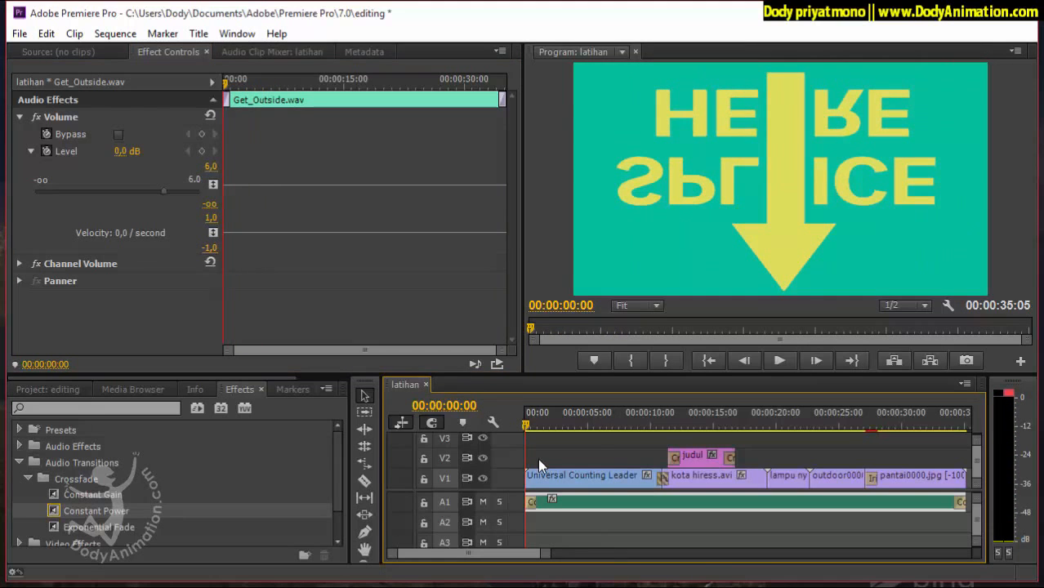
left_click_drag(164, 191, 35, 192)
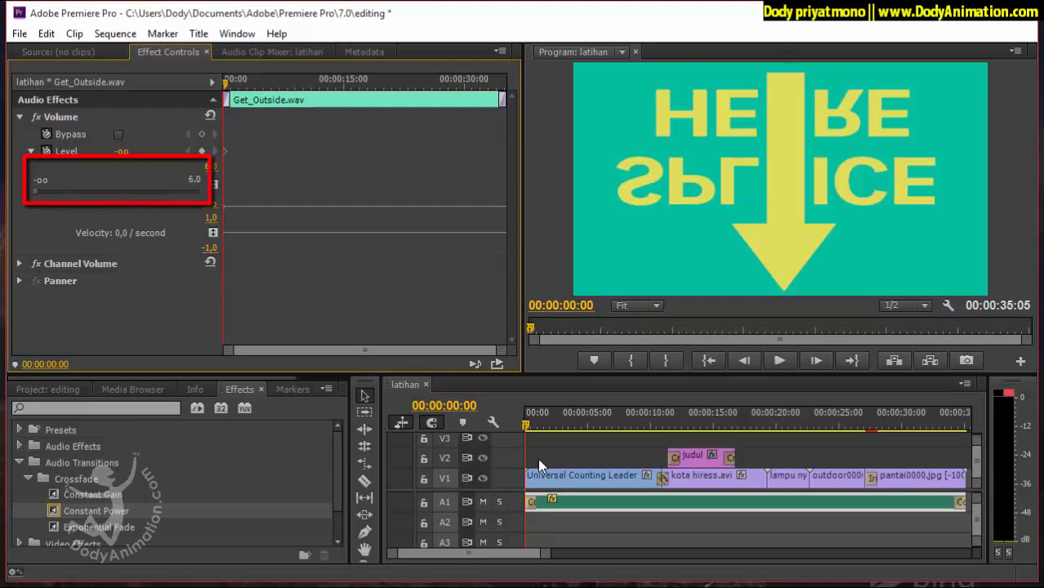
key("space")
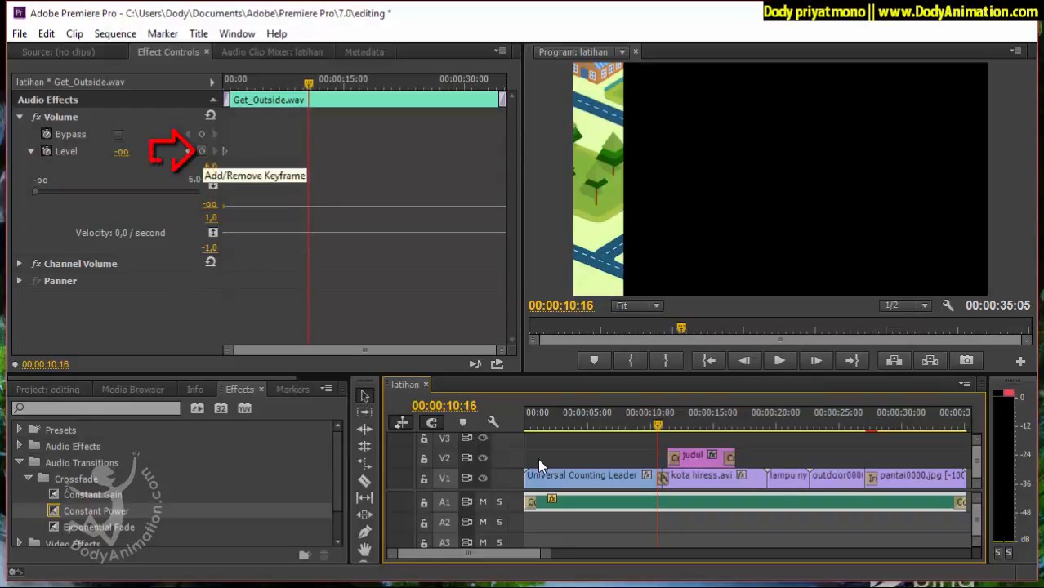
left_click(201, 150)
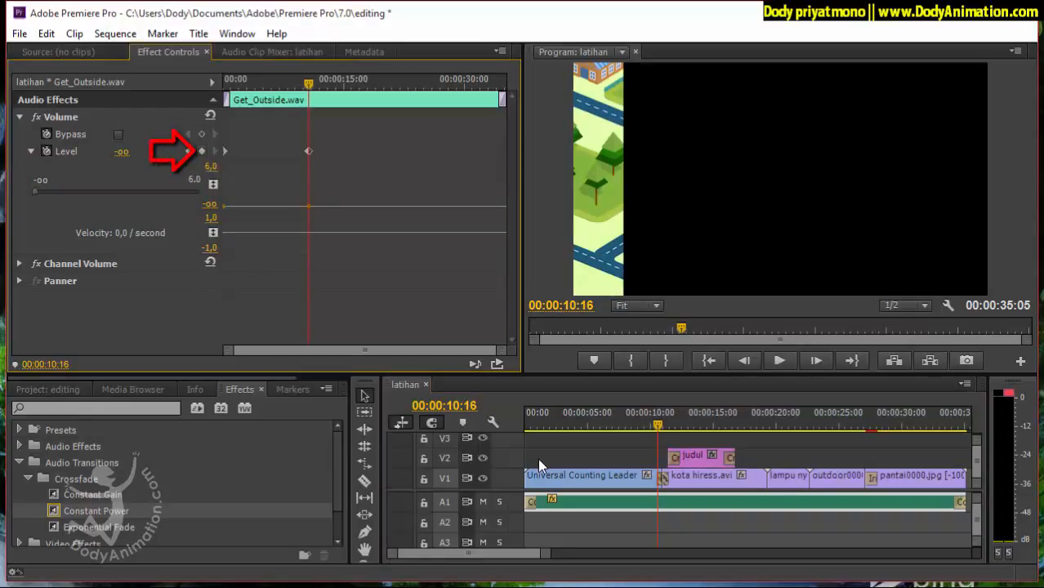
Set the Level of Get_Outside.wav to 0 dB at 00:00:11:07 and save the project.
key("Right")
key("Right")
key("Right")
key("Right")
key("Right")
key("Right")
key("Right")
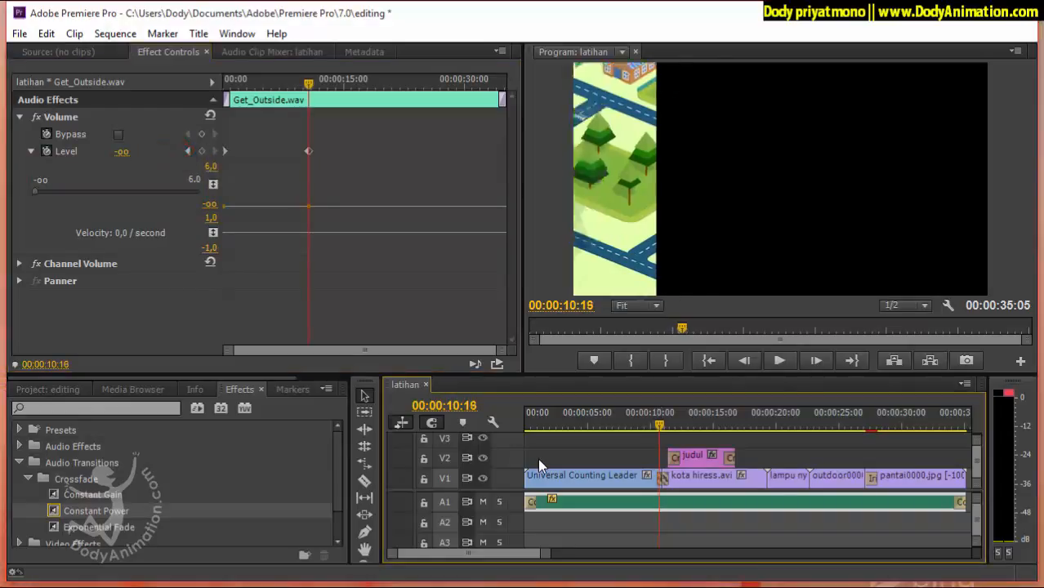
key("Right")
key("Right")
key("Right")
key("Right")
key("Right")
key("Right")
key("Right")
key("Right")
key("Right")
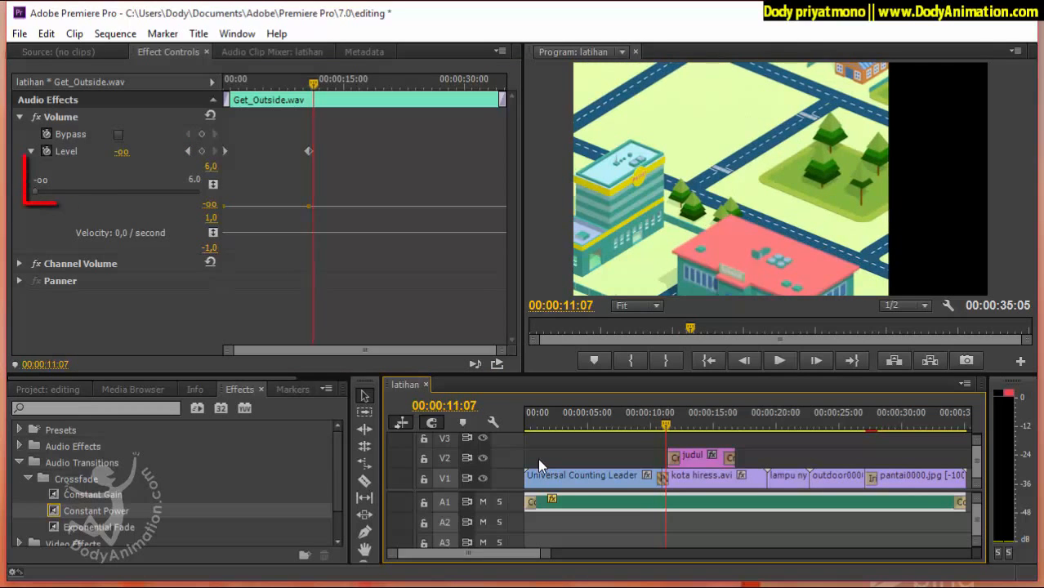
left_click_drag(34, 191, 161, 191)
left_click(128, 151)
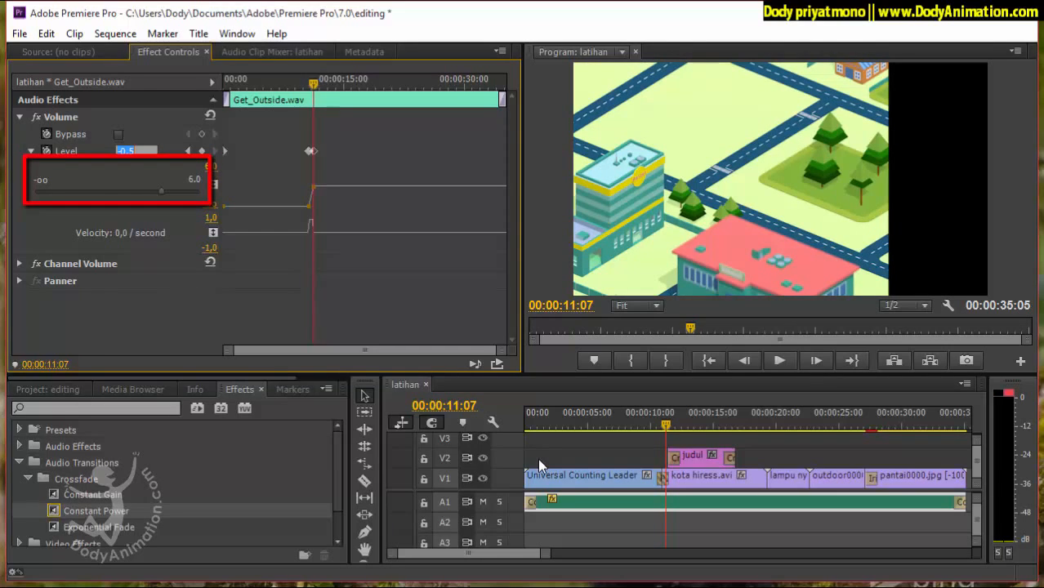
type("0")
key("Return")
key("ctrl+s")
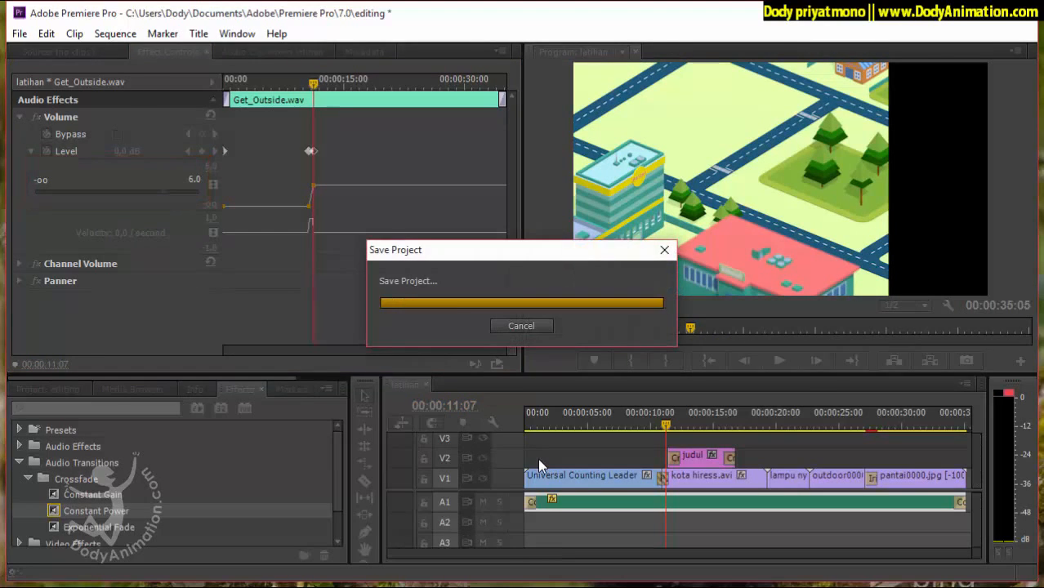
Preview the music's fade-in from 00:00:09:20 and add a 0 dB Level keyframe near the end of the judul title.
left_click_drag(313, 85, 301, 84)
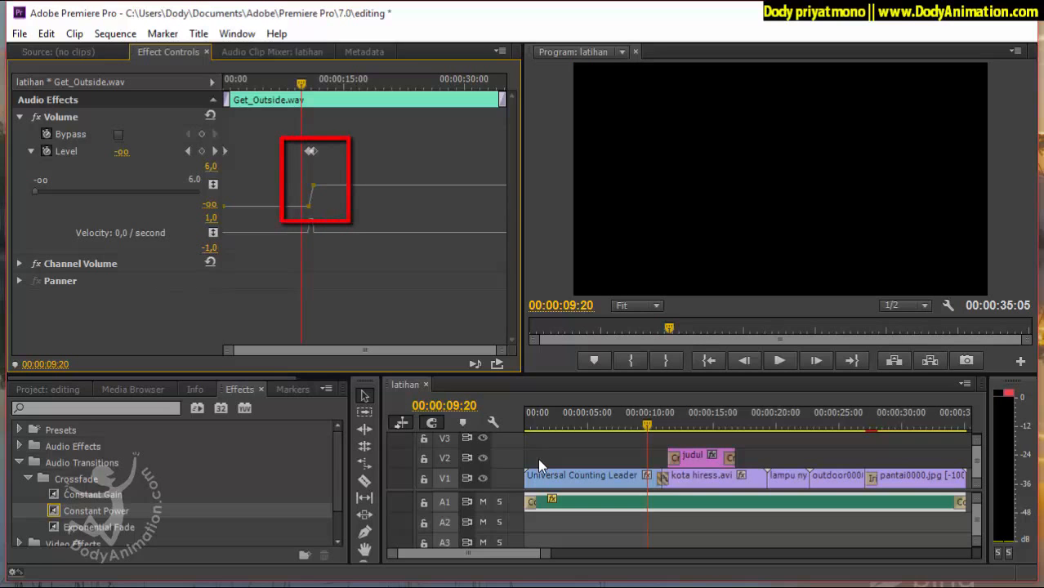
key("space")
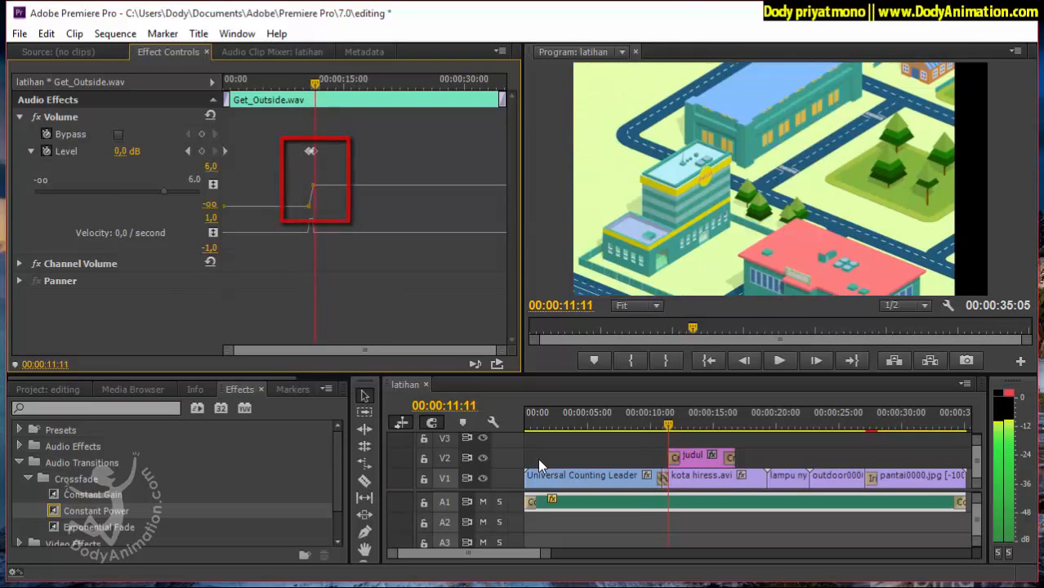
key("space")
key("space")
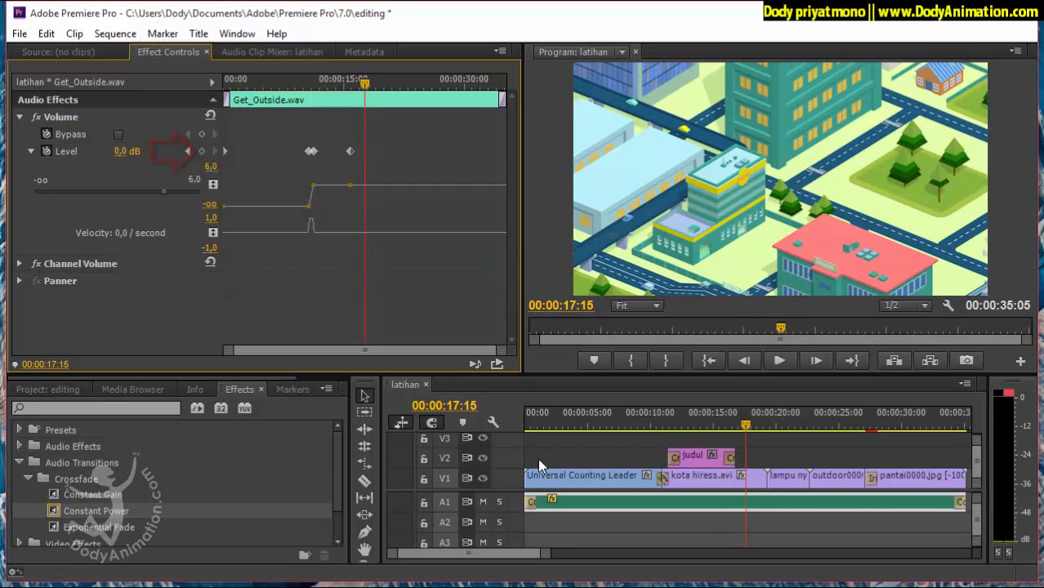
Lower the music Level to -15.4 dB at 00:00:18:06 and set it to 0 dB at 00:00:20:18.
left_click(539, 466)
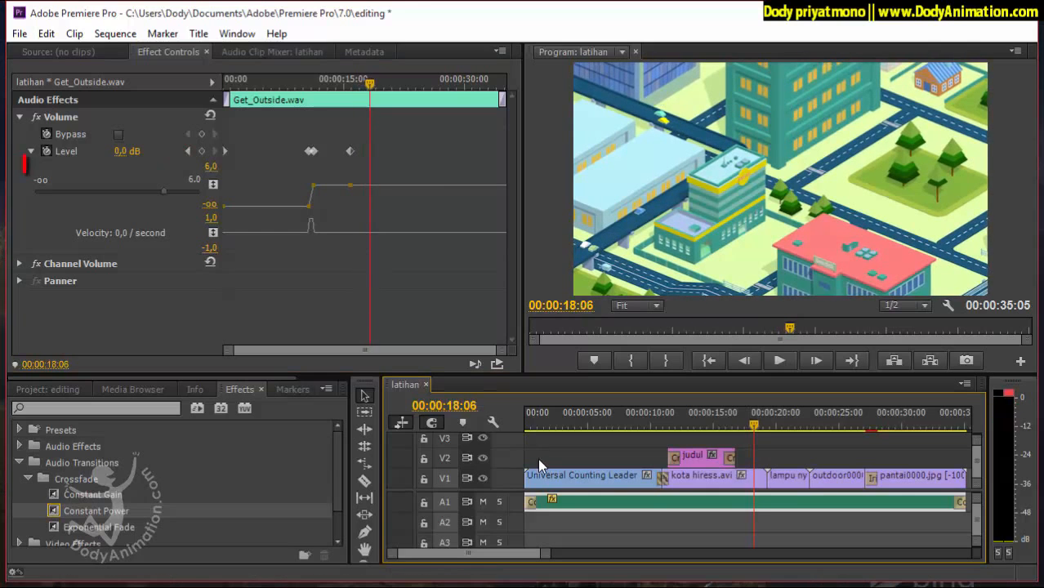
left_click_drag(163, 191, 105, 191)
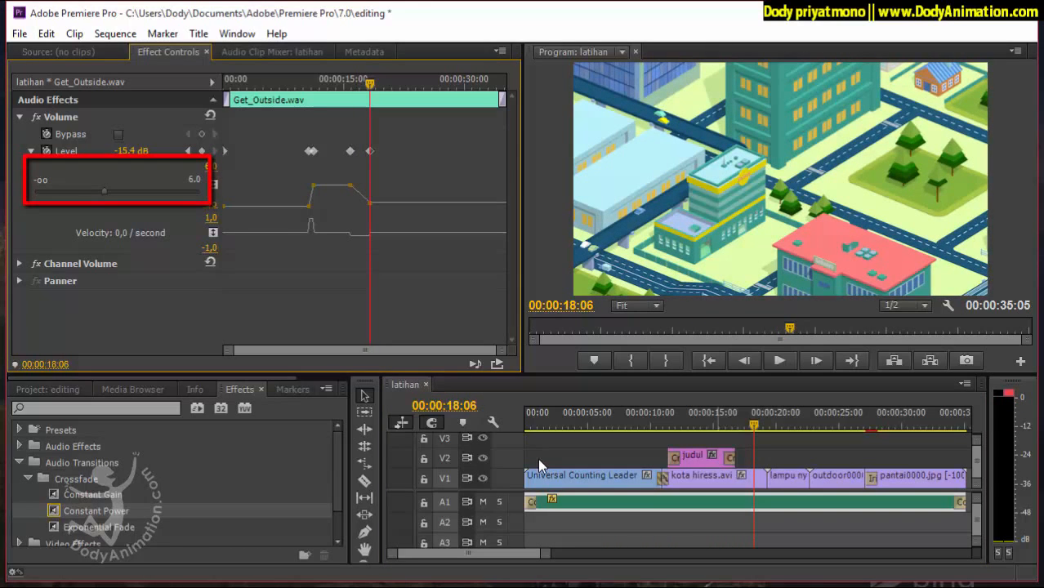
left_click(538, 466)
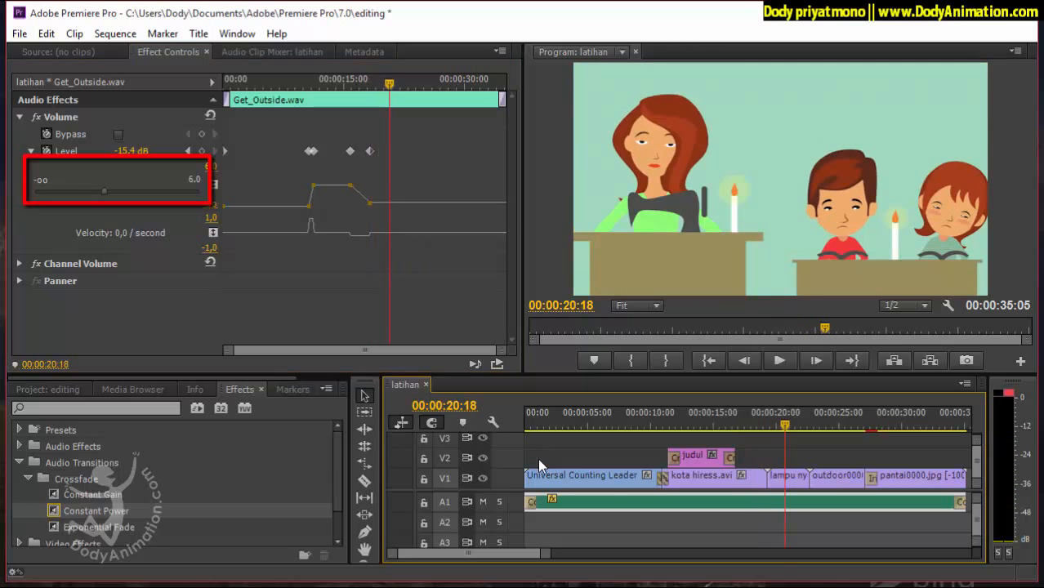
left_click_drag(105, 191, 136, 191)
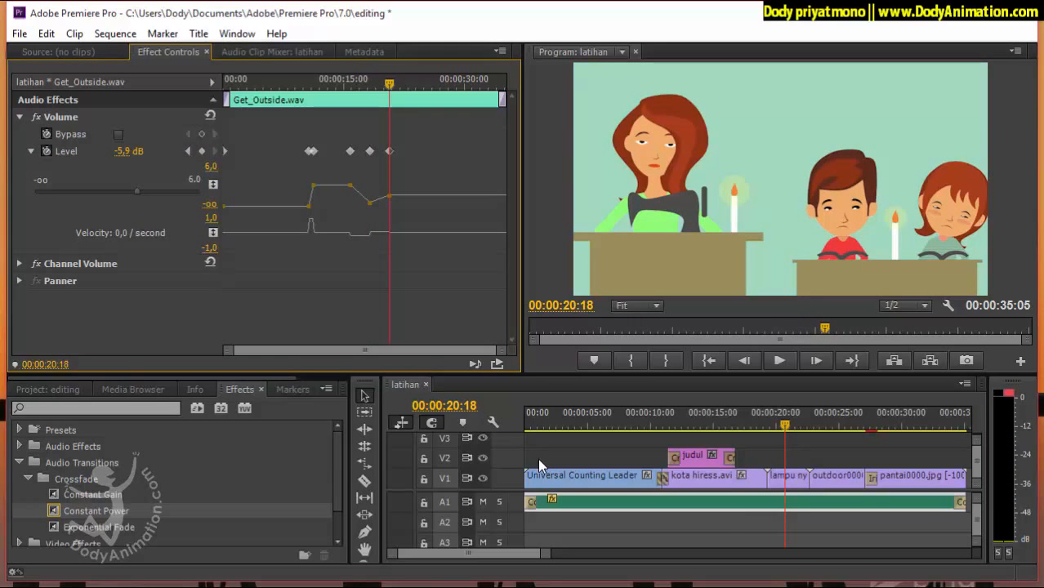
left_click(211, 167)
left_click(129, 151)
type("0")
key("Return")
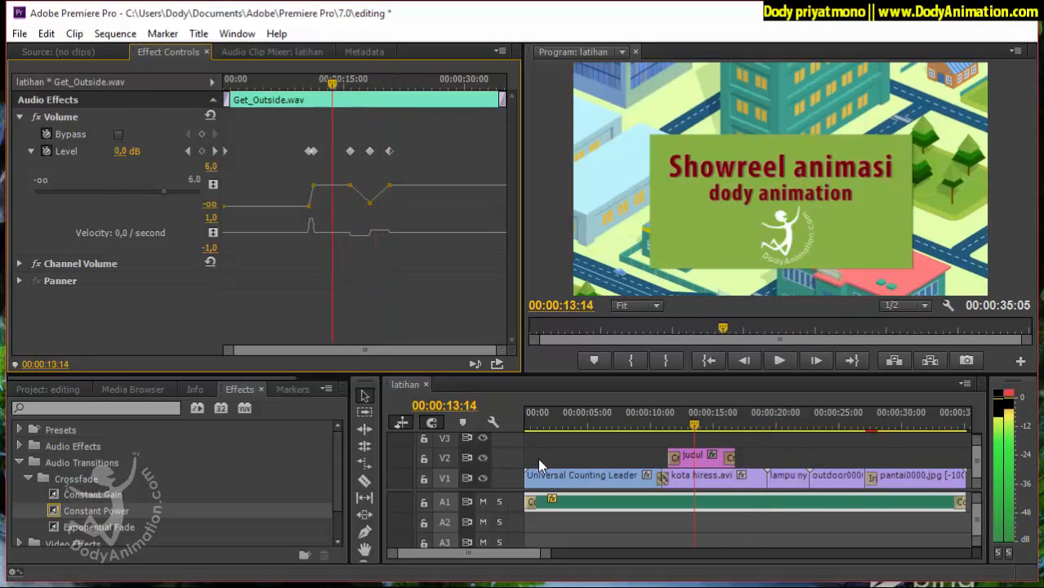
Shift the three Level keyframes of the volume dip so it starts at 00:00:16:05, and preview the section up to 00:00:24:04.
key("space")
left_click_drag(345, 84, 354, 84)
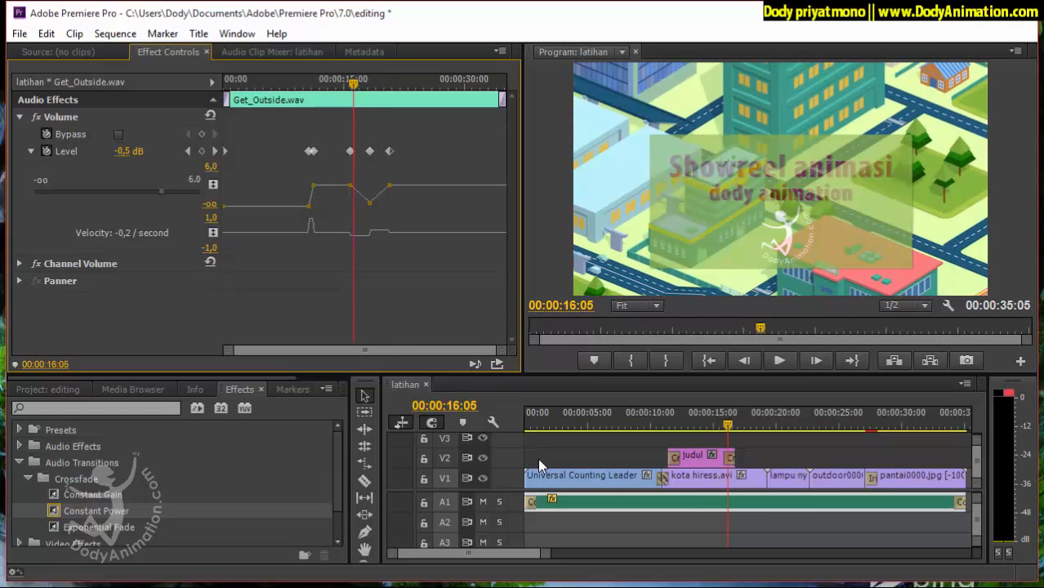
mouse_move(390, 151)
left_mouse_down()
mouse_move(407, 151)
mouse_move(340, 151)
mouse_move(391, 152)
left_mouse_up()
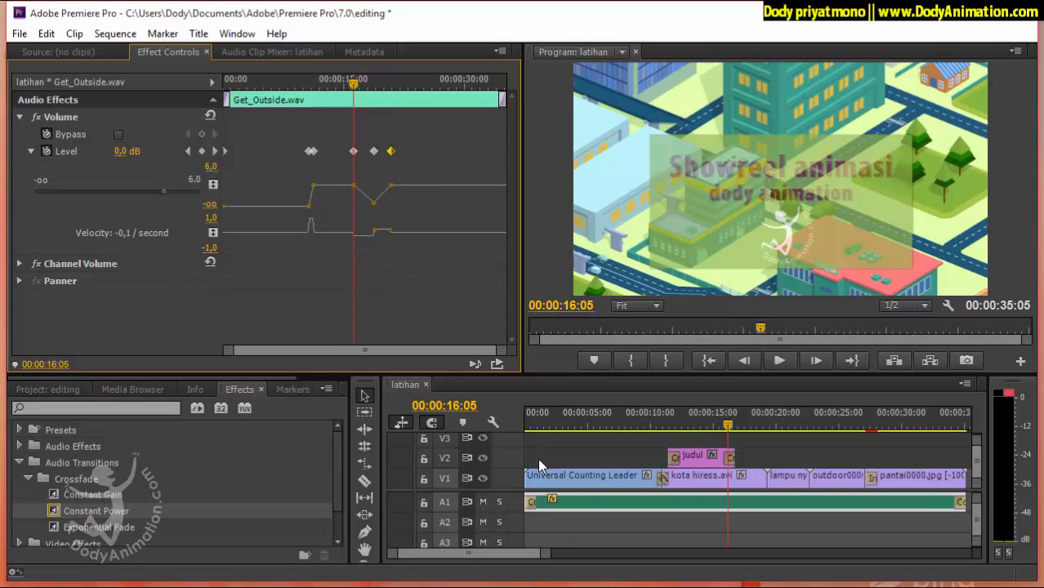
mouse_move(728, 425)
left_mouse_down()
mouse_move(649, 425)
mouse_move(763, 425)
left_mouse_up()
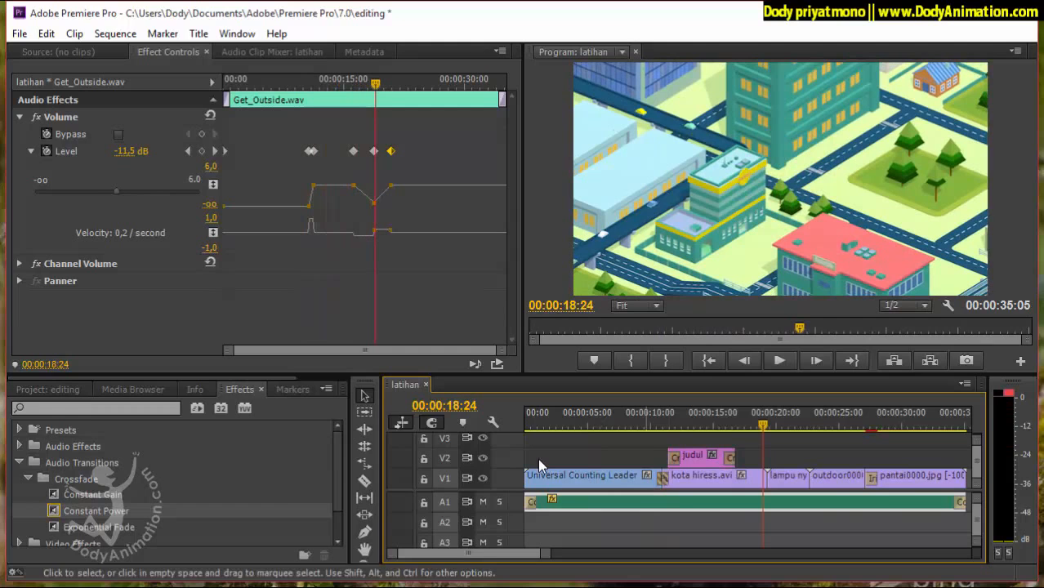
scroll(539, 466, "down", 5)
scroll(539, 466, "up", 3)
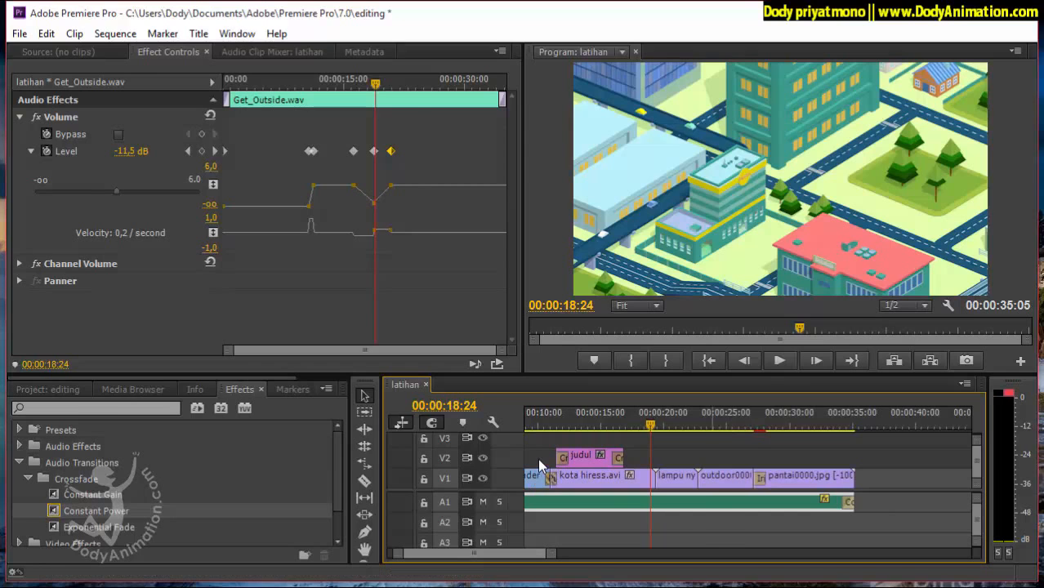
key("space")
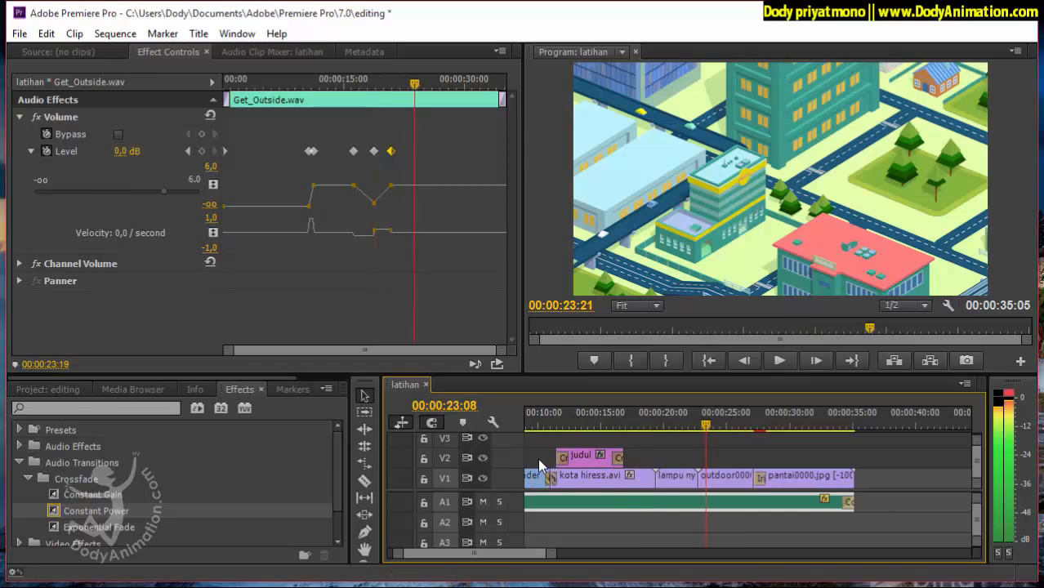
key("space")
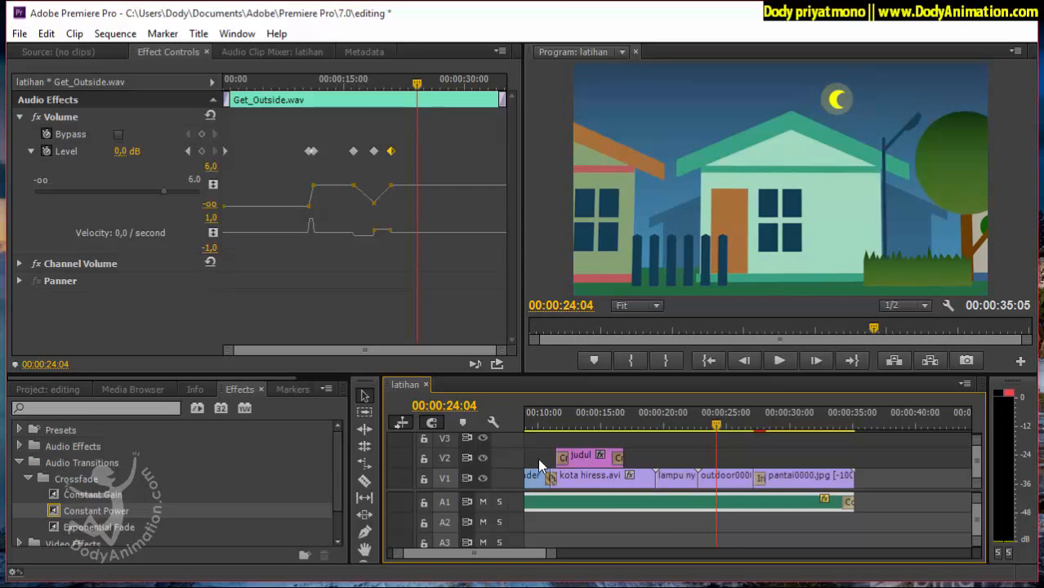
Place subscribe.png from the grafik bin on V2 over the end of pantai0000.jpg and select it at 00:00:32:08.
key("shift+1")
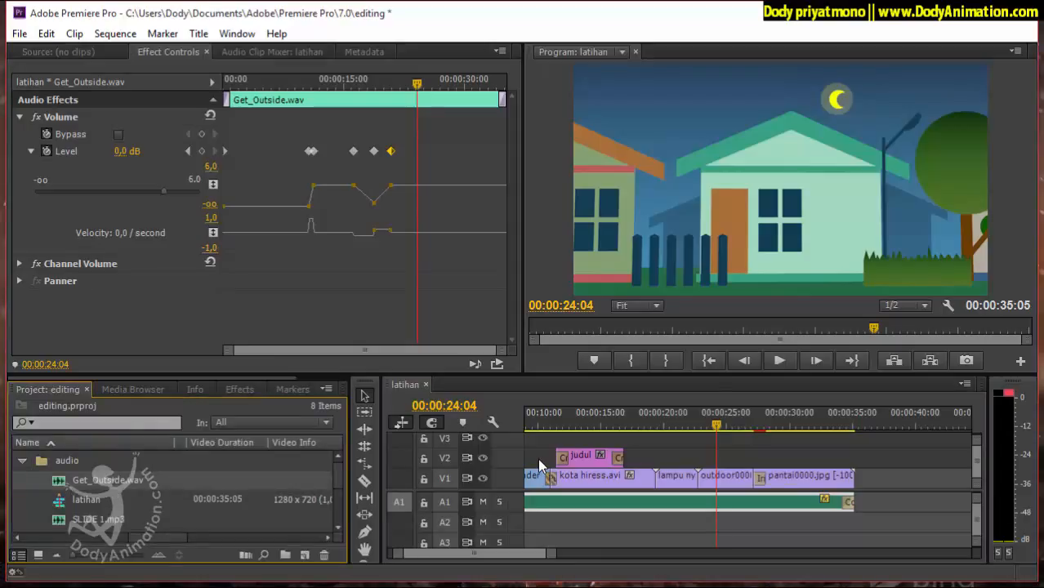
key("Left")
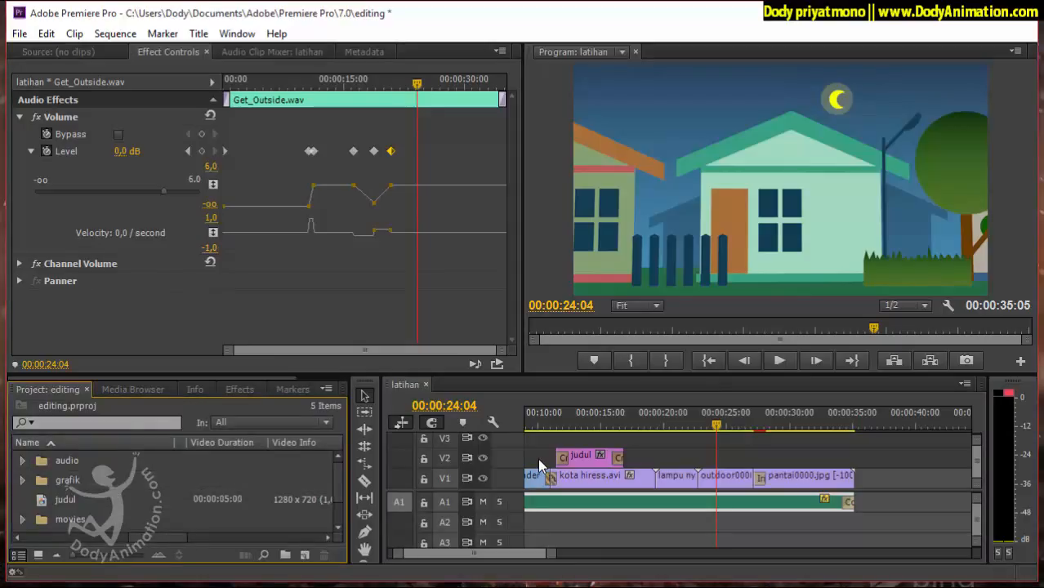
key("Right")
key("Down")
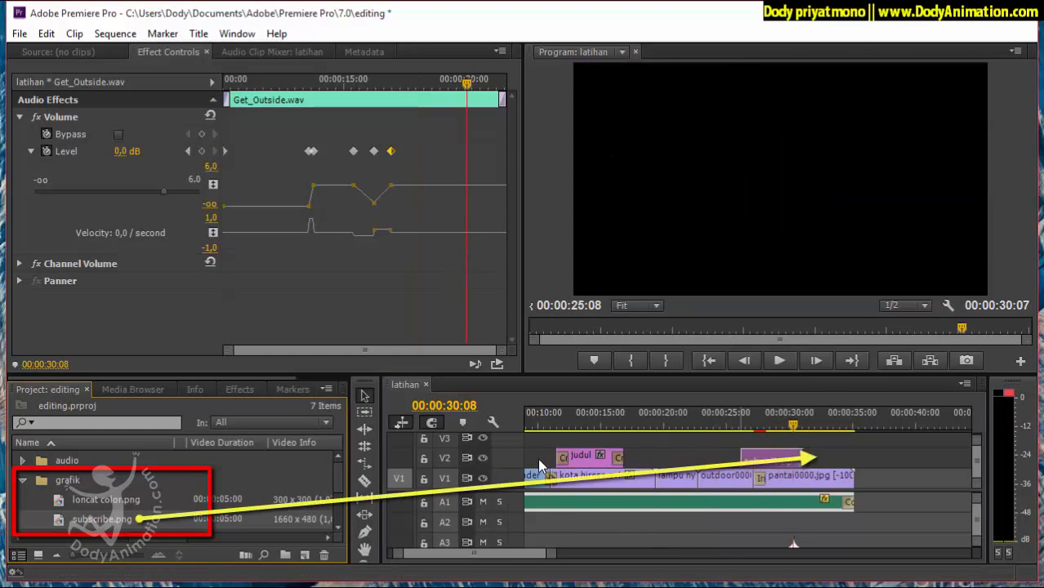
left_click_drag(742, 457, 818, 425)
left_click(829, 458)
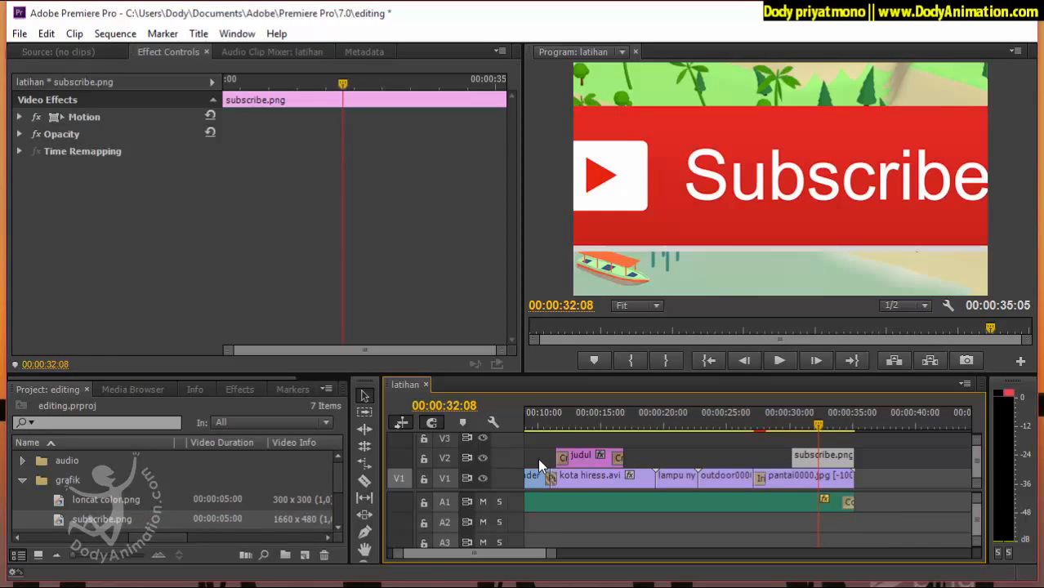
Scale subscribe.png on V2 down to 29 and set its vertical position to 346.
key("d")
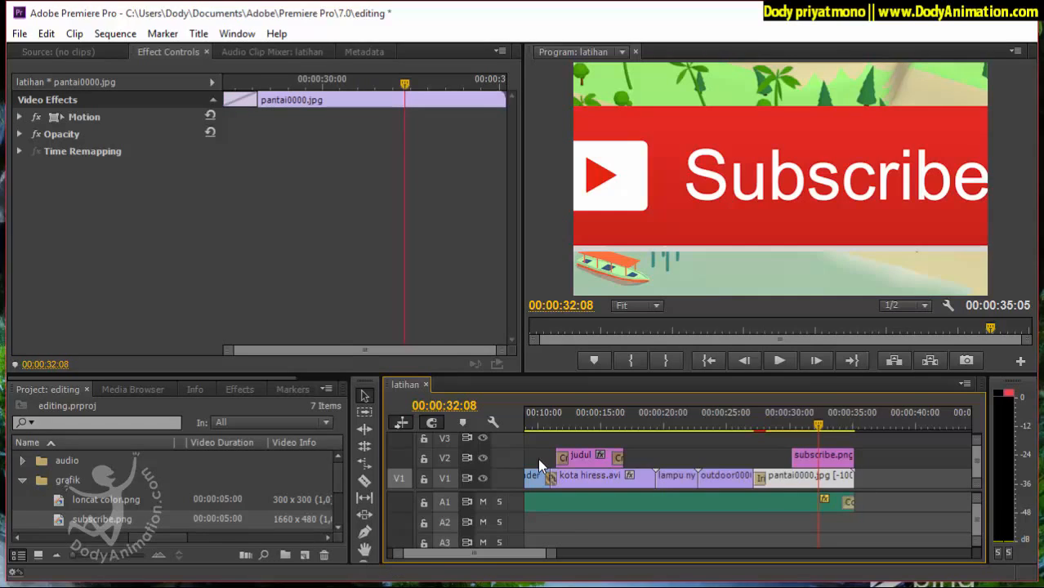
key("d")
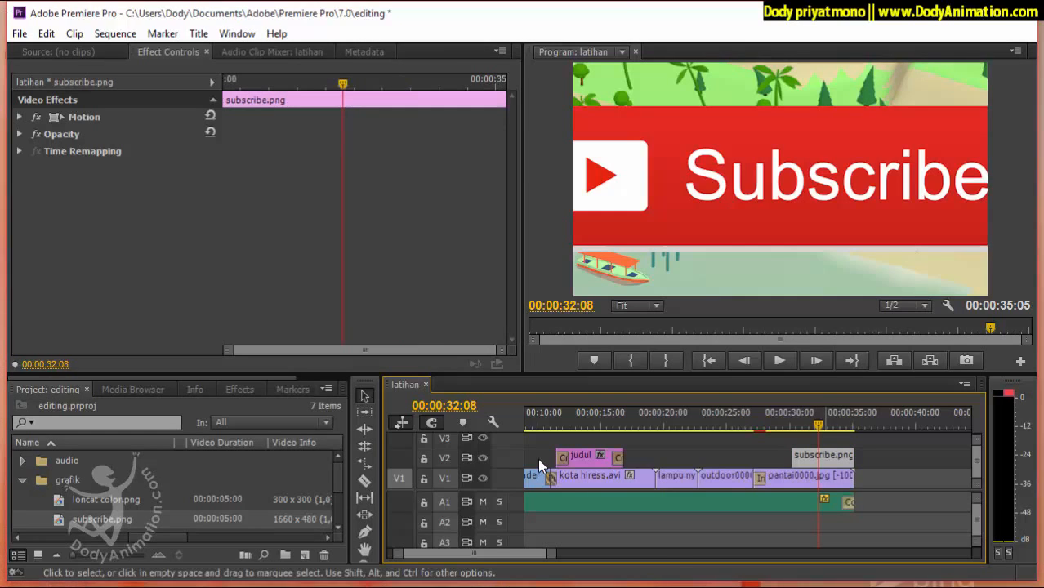
left_click(539, 463)
key("d")
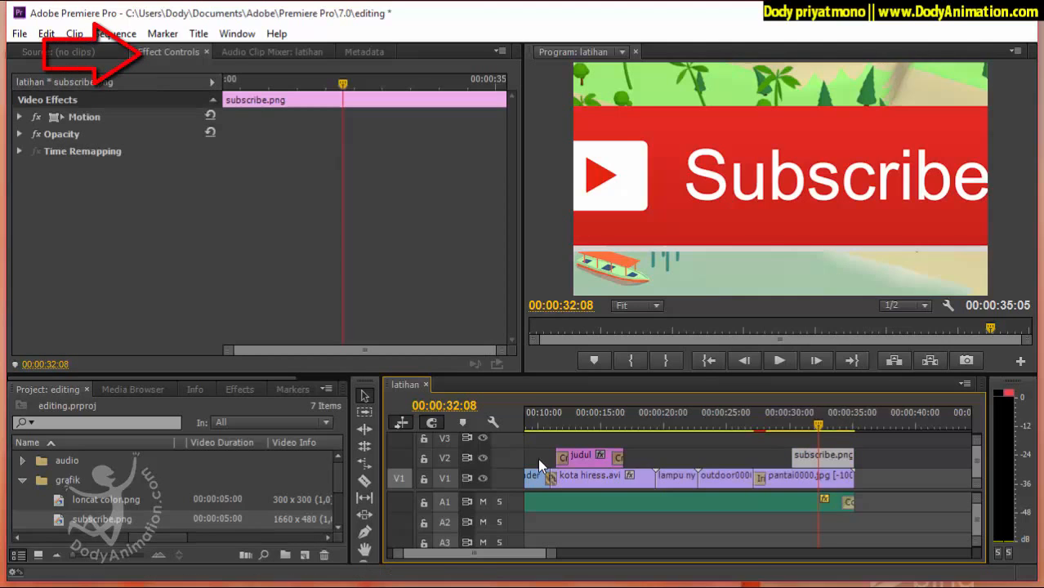
key("shift+5")
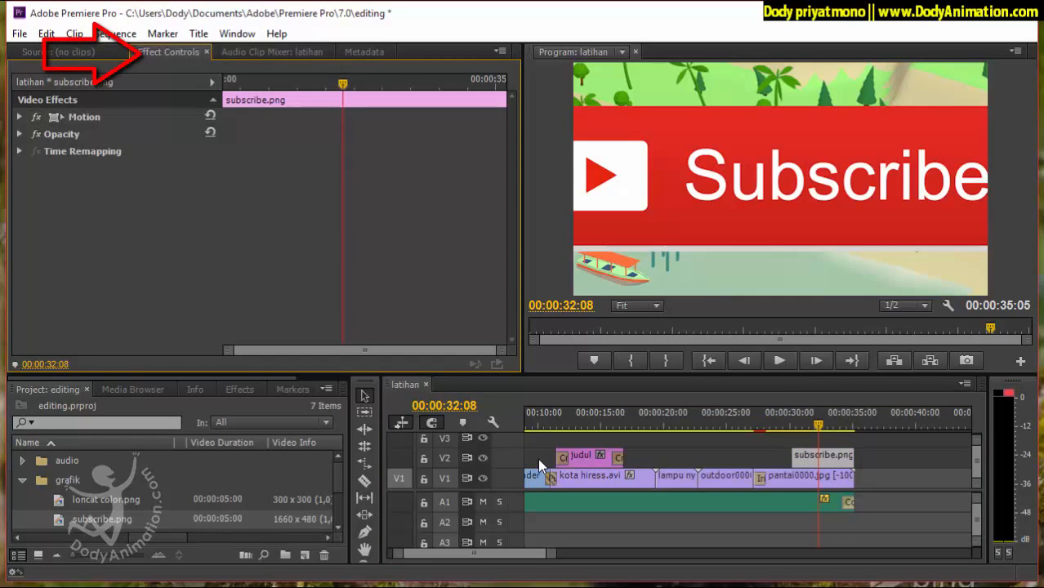
left_click(20, 117)
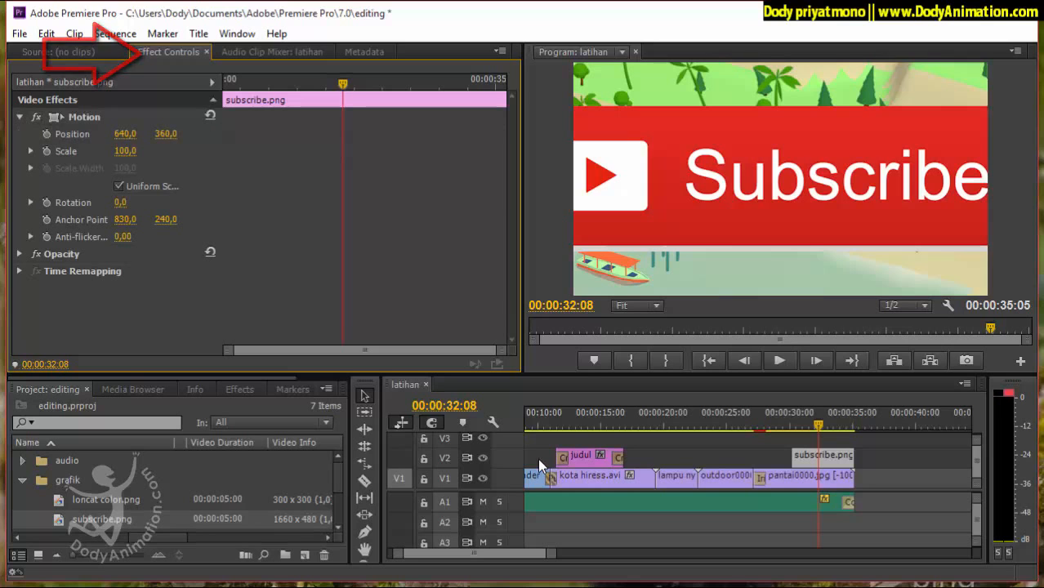
left_click_drag(125, 151, 67, 151)
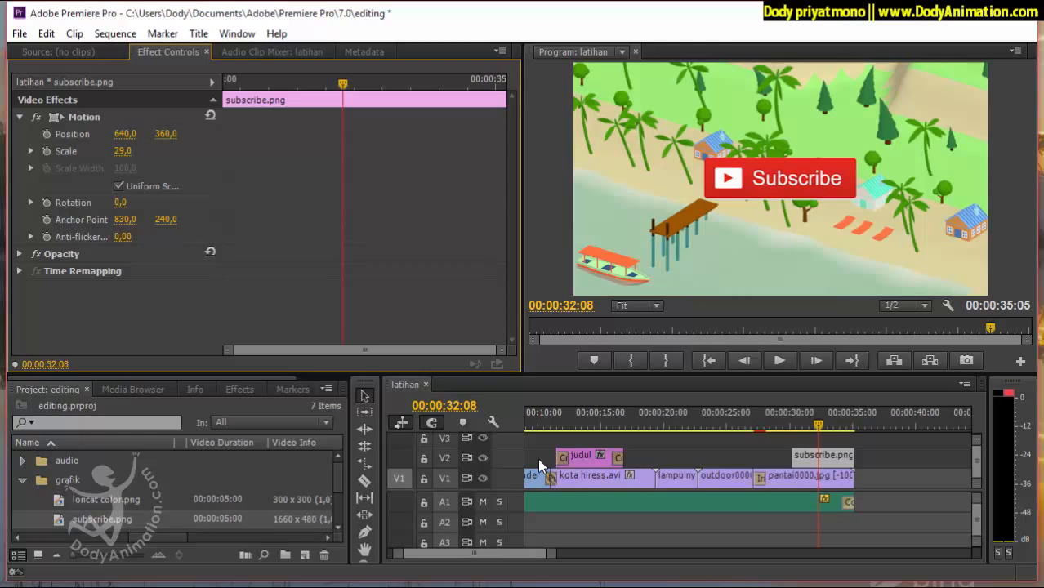
left_click(123, 151)
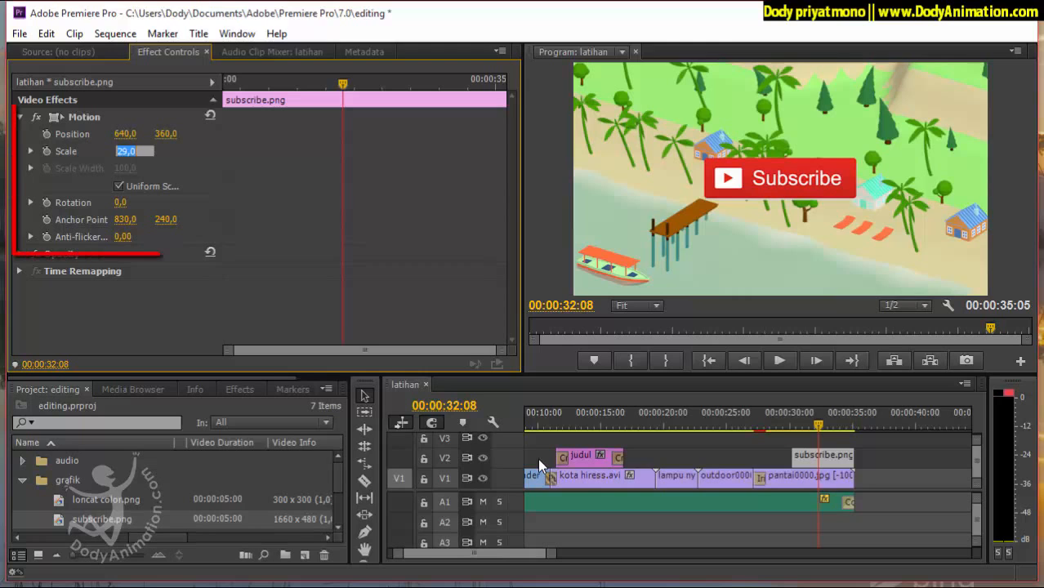
mouse_move(166, 134)
left_mouse_down()
mouse_move(179, 134)
mouse_move(140, 134)
mouse_move(179, 134)
left_mouse_up()
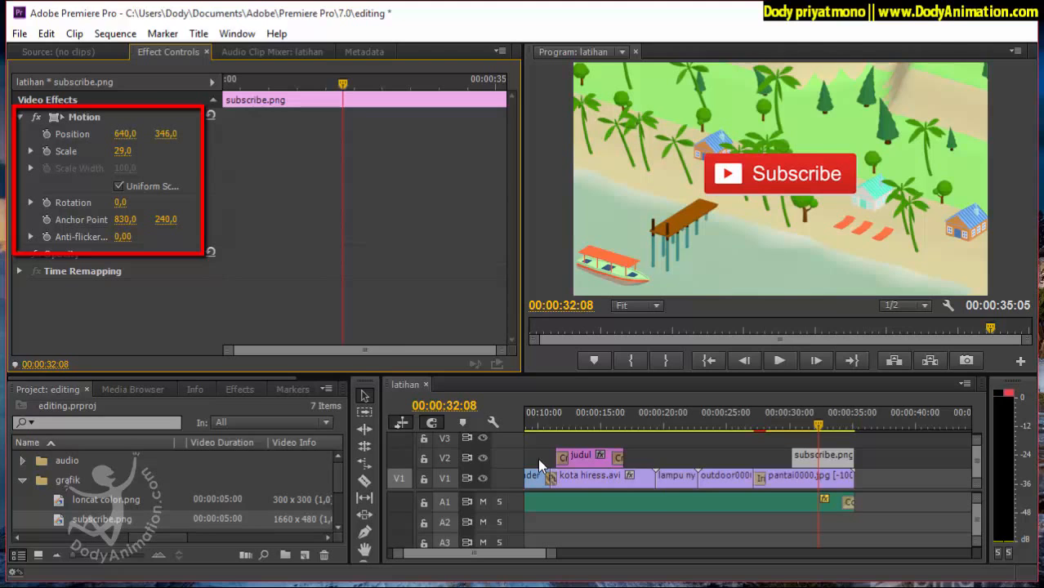
Try rotating subscribe.png by 2°, reset its Rotation to 0, and try adjusting its Opacity at 00:00:32:08.
mouse_move(120, 202)
left_mouse_down()
mouse_move(142, 202)
mouse_move(122, 203)
left_mouse_up()
left_click(122, 203)
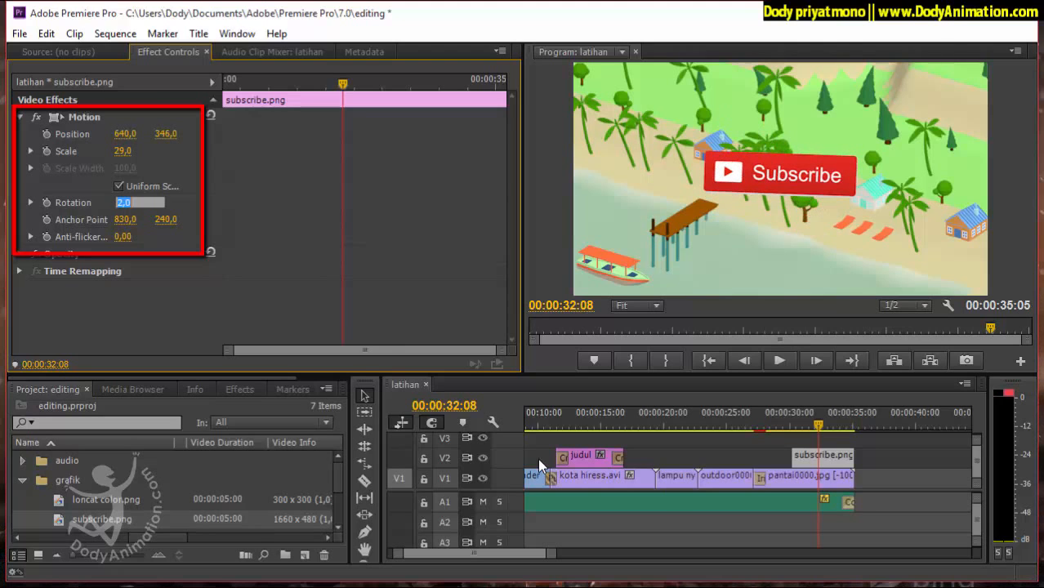
type("0")
key("Return")
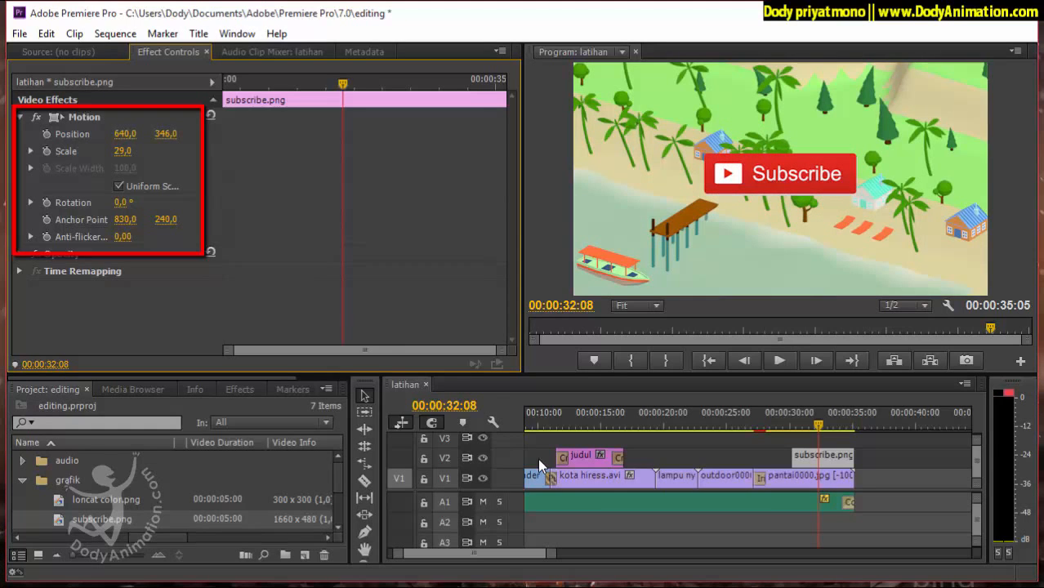
left_click(21, 254)
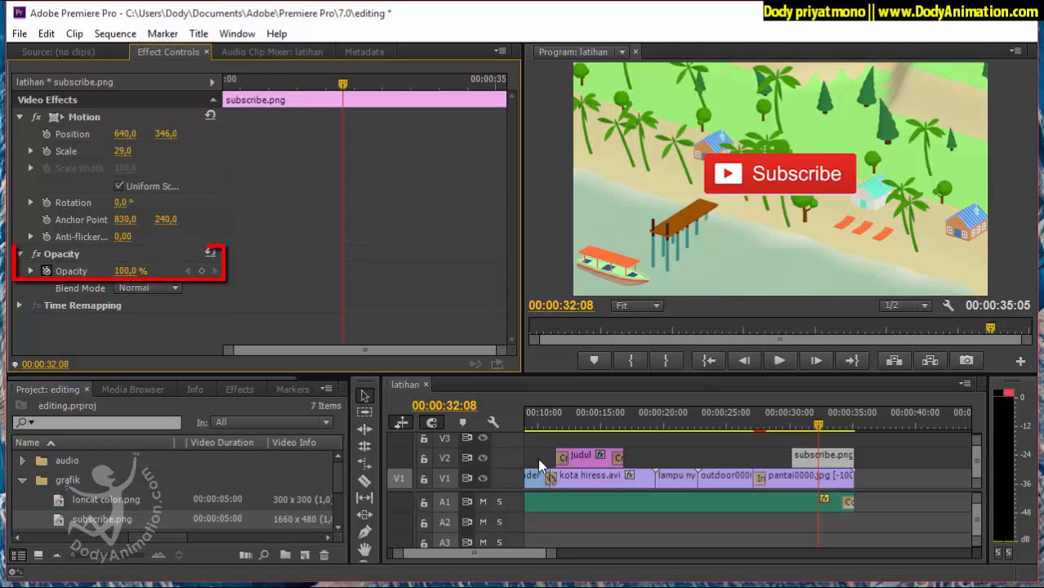
mouse_move(126, 271)
left_mouse_down()
mouse_move(99, 271)
mouse_move(126, 271)
left_mouse_up()
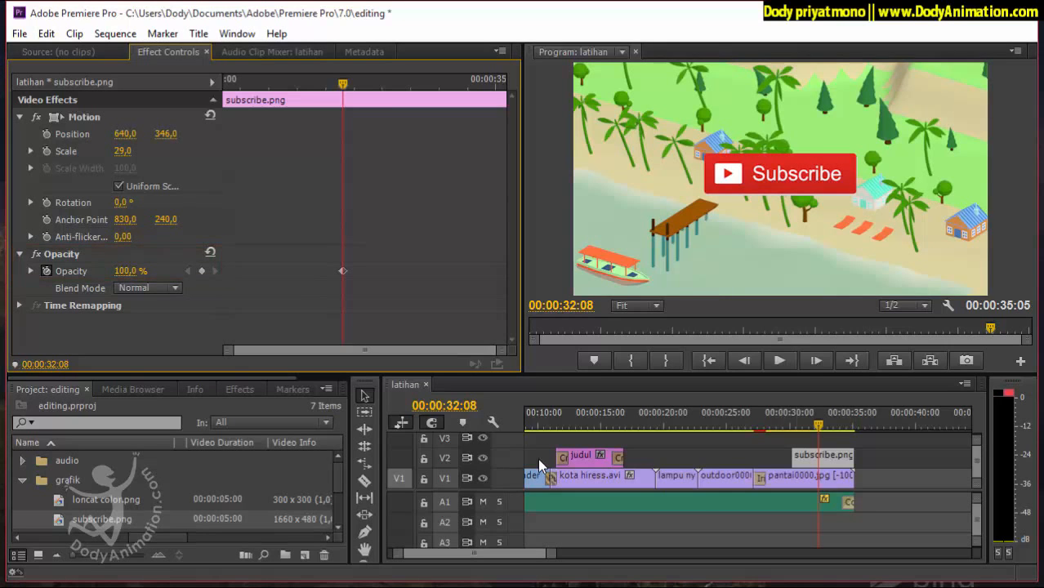
Start Scale and Rotation keyframes for subscribe.png at 00:00:30:06, with Rotation at 180° and Scale at 0.
left_click_drag(792, 415, 791, 415)
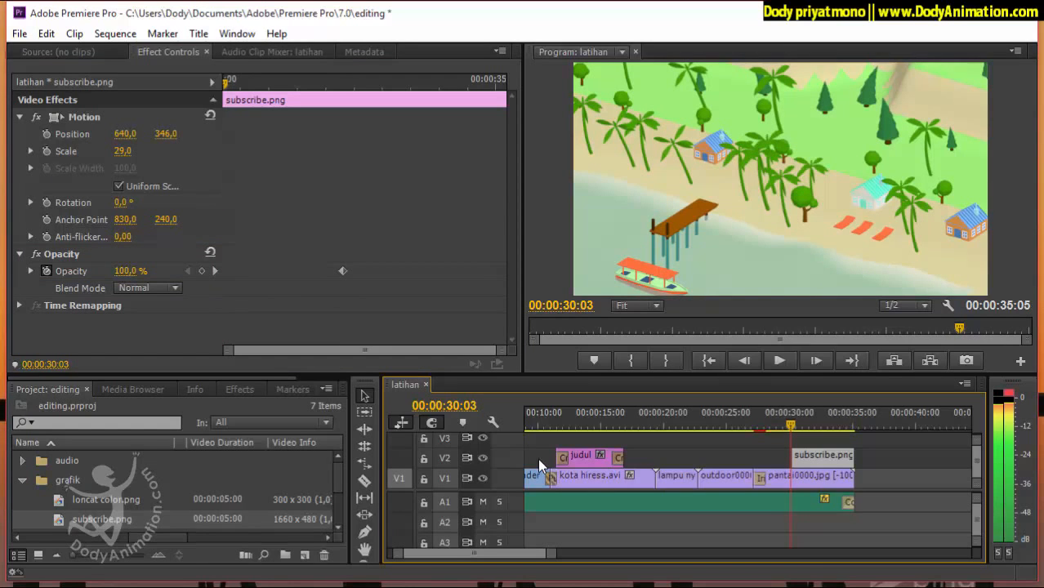
left_click_drag(791, 415, 793, 415)
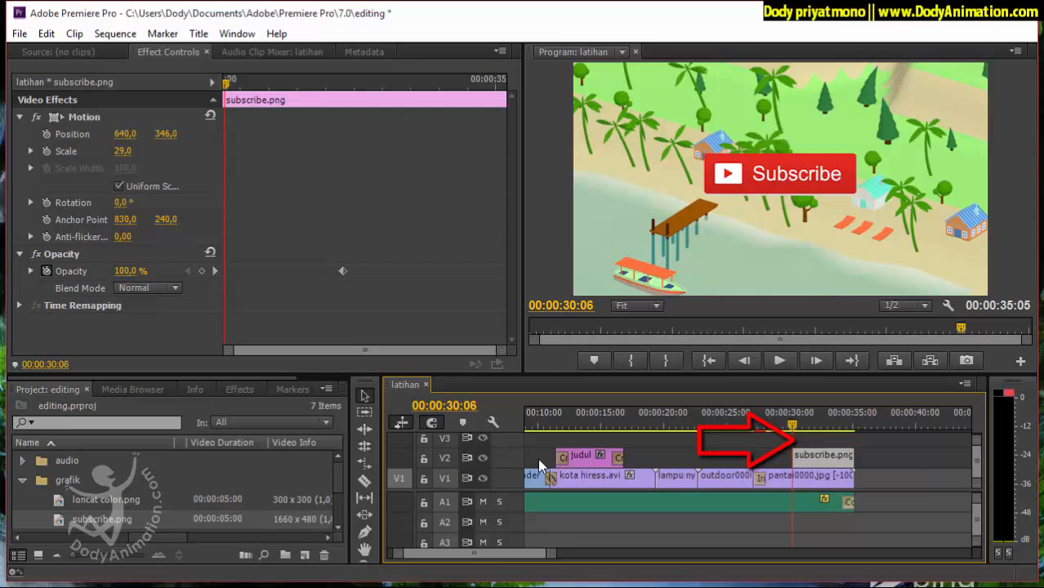
left_click(46, 151)
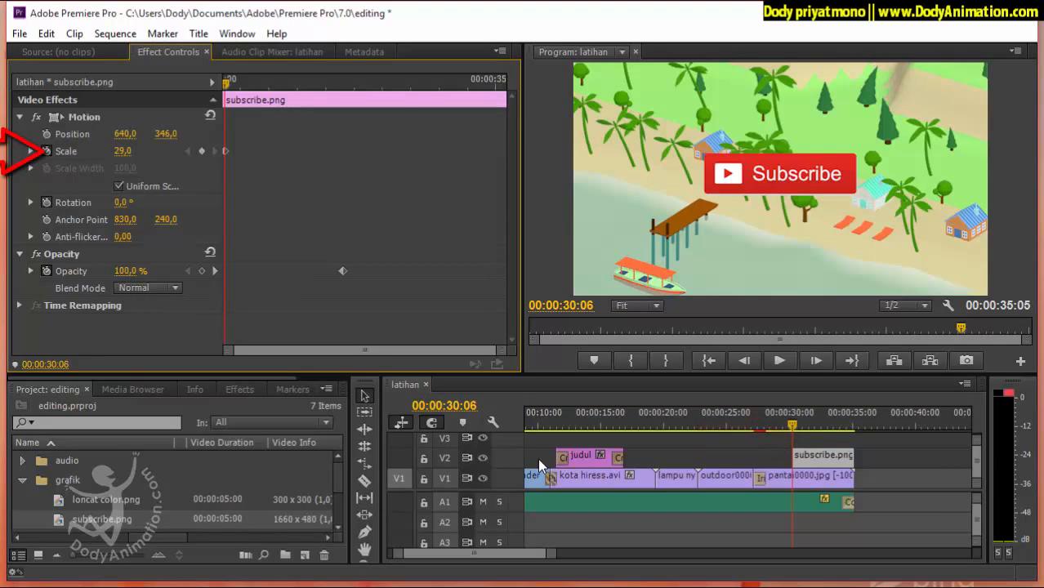
left_click(47, 203)
left_click(123, 203)
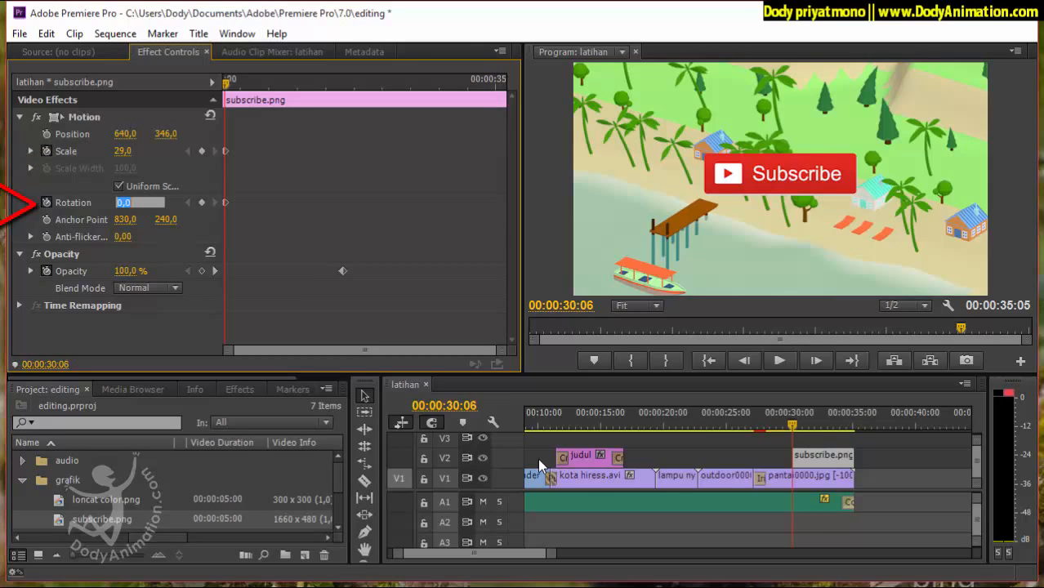
type("180")
key("Return")
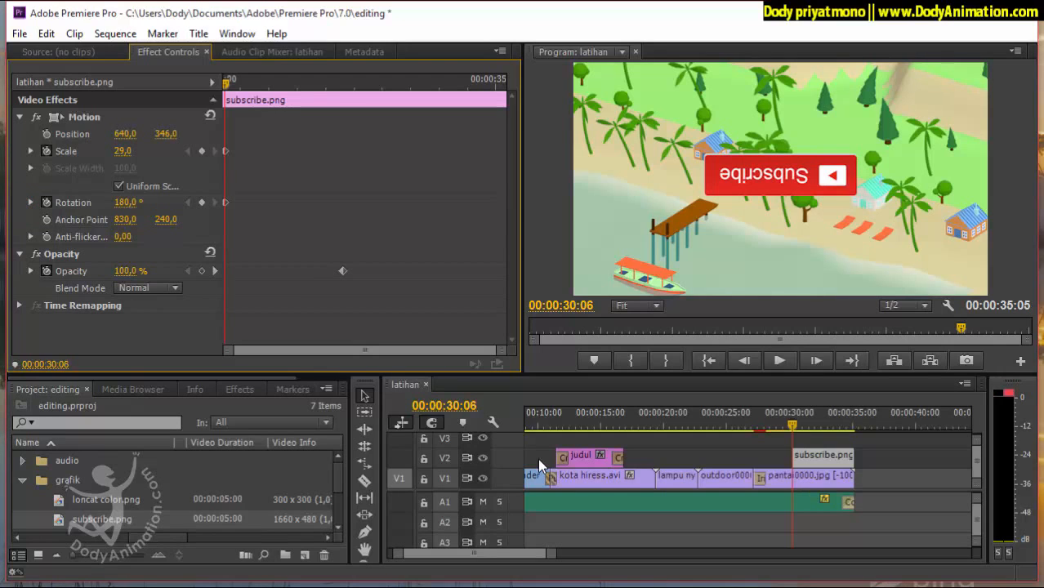
key("shift+Tab")
type("0")
key("Return")
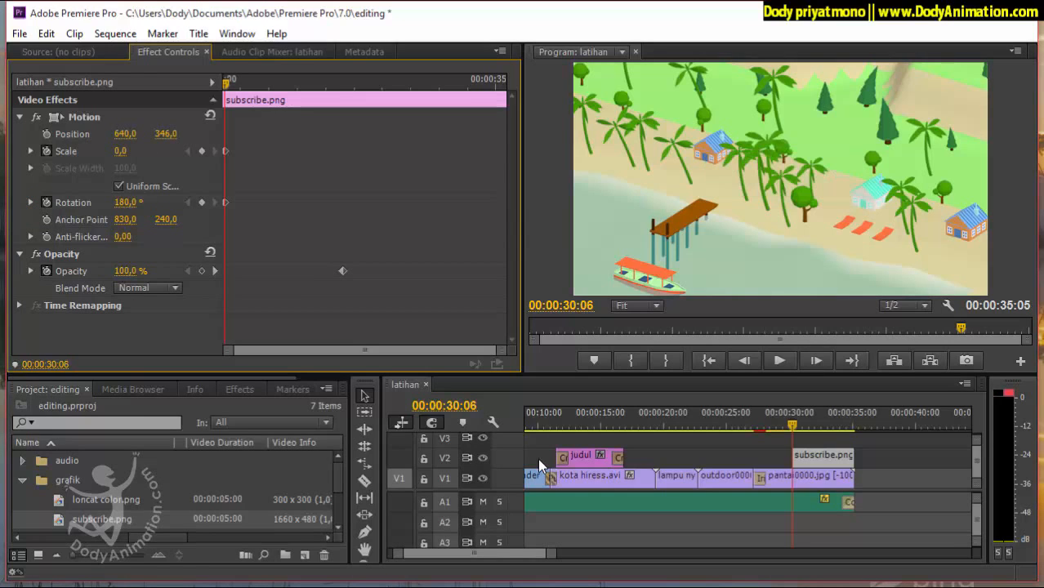
At 00:00:30:23, add subscribe.png keyframes with Scale at 100 and Rotation at 0.
key("space")
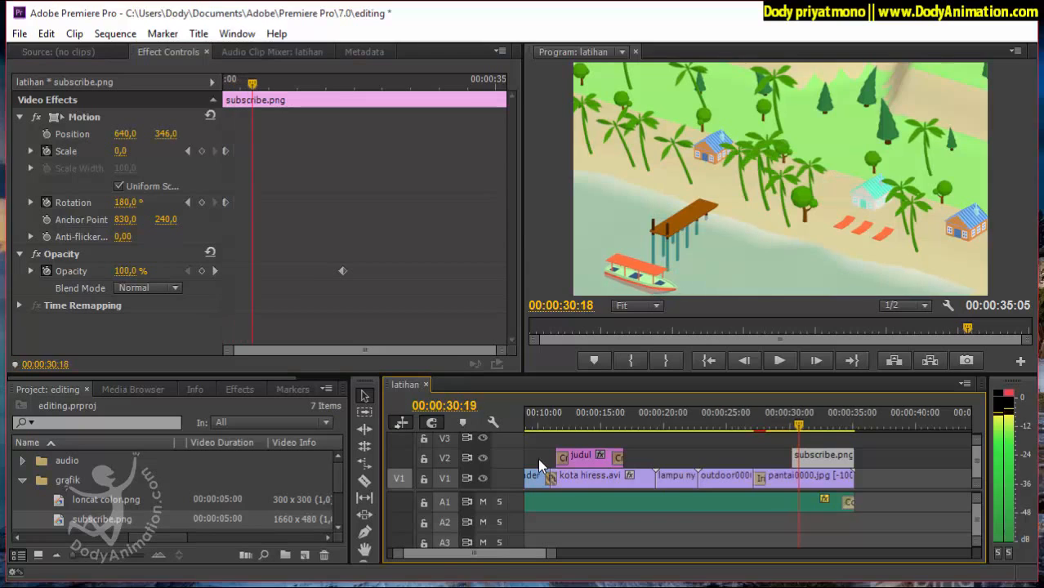
key("space")
key("Right")
key("Right")
key("Right")
key("Right")
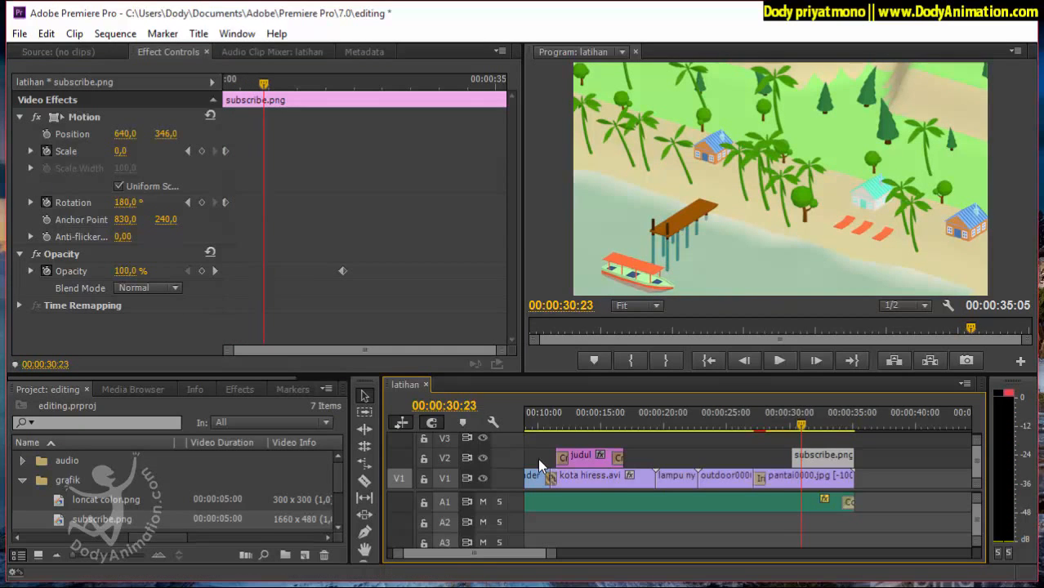
key("Tab")
type("100")
key("Return")
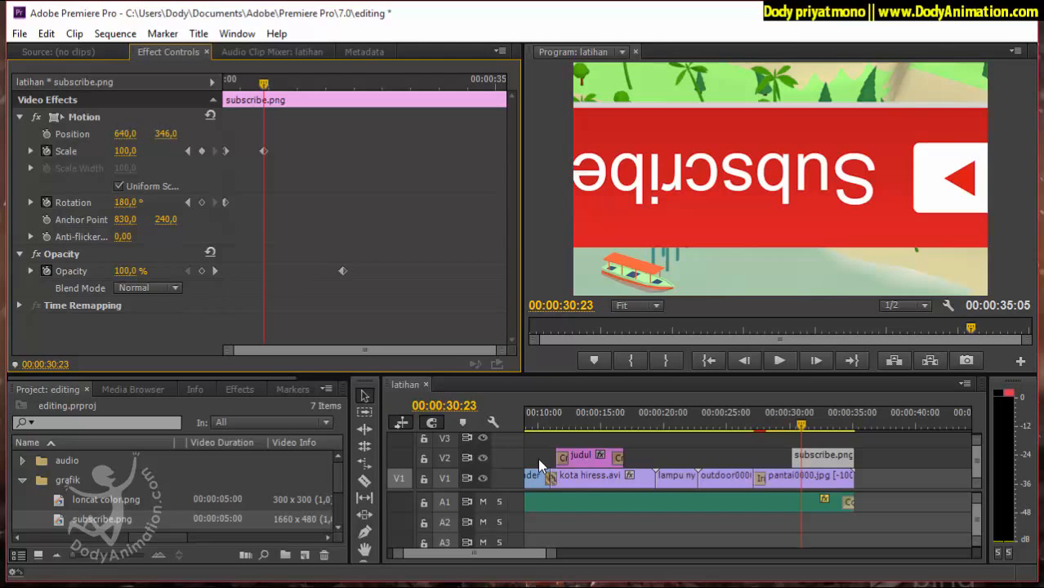
key("Tab")
type("0")
key("Return")
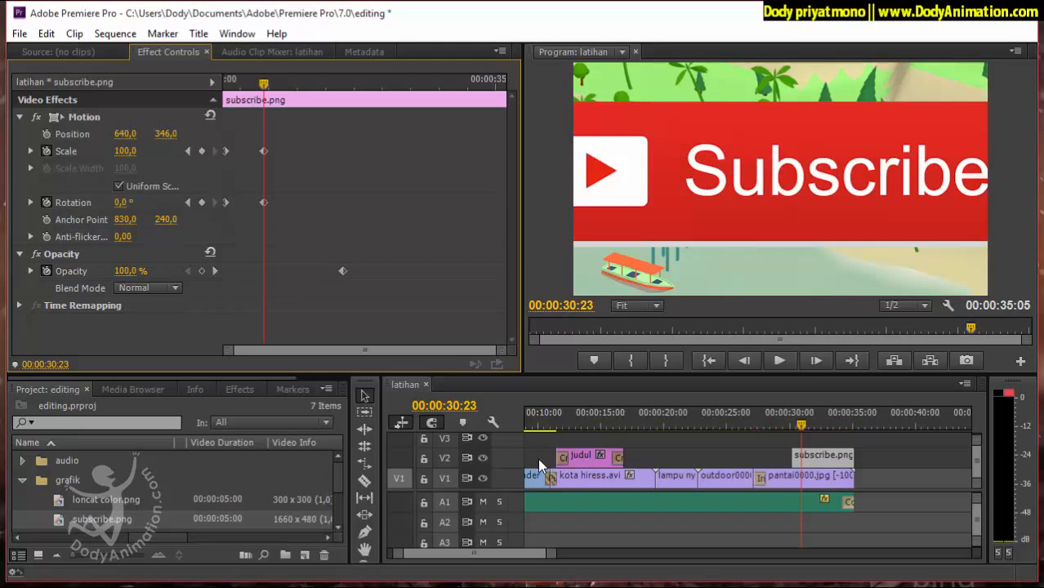
Reduce the Scale keyframe of subscribe.png at 00:00:30:23 to 50 and finally to 30.
key("Tab")
type("50")
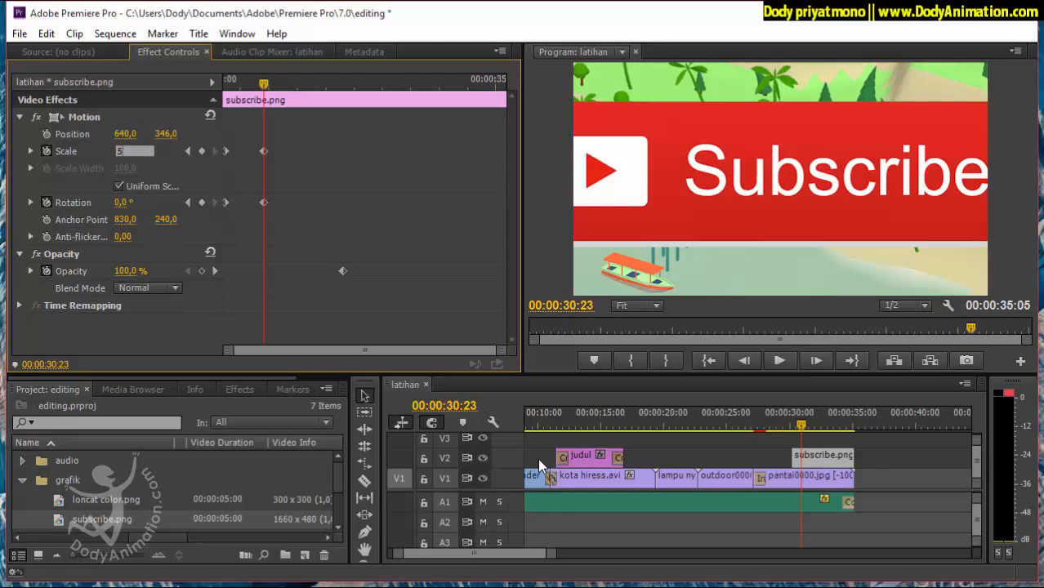
key("Return")
key("Tab")
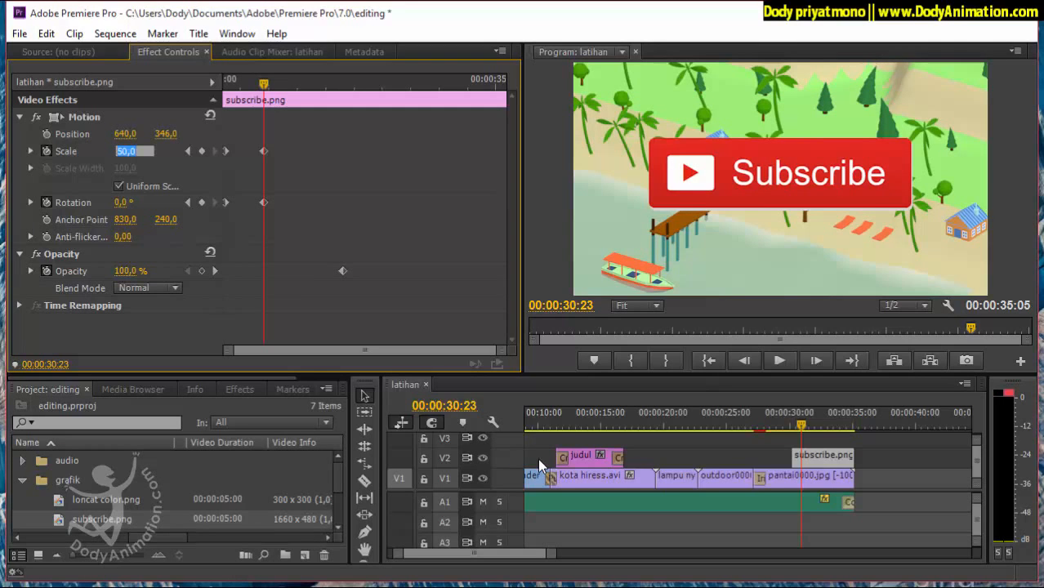
type("30")
key("Return")
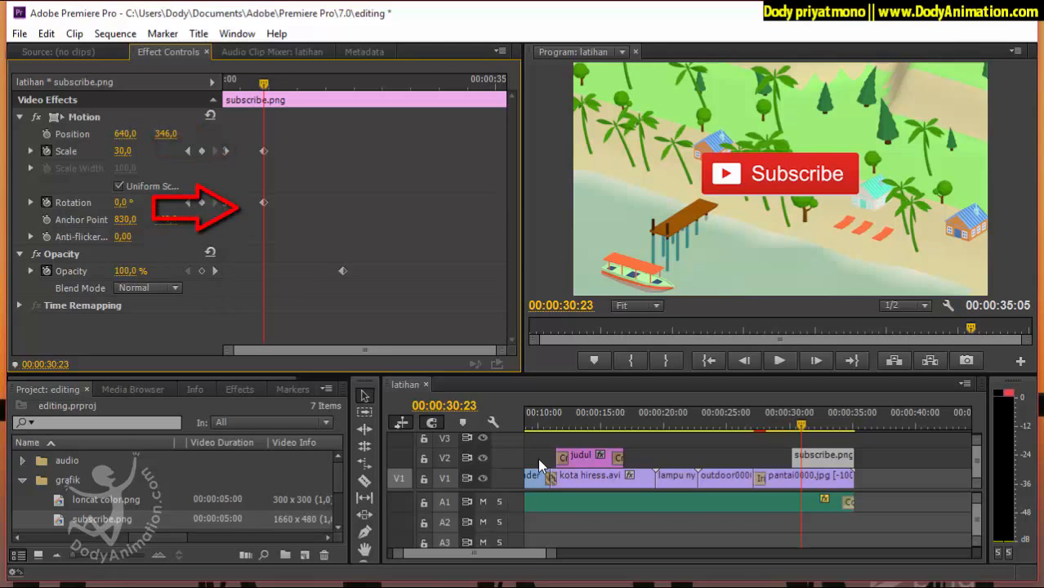
Delete the Opacity keyframes of subscribe.png and preview its spinning entrance from 00:00:30:05 to 00:00:31:23.
left_click(47, 271)
left_click(580, 322)
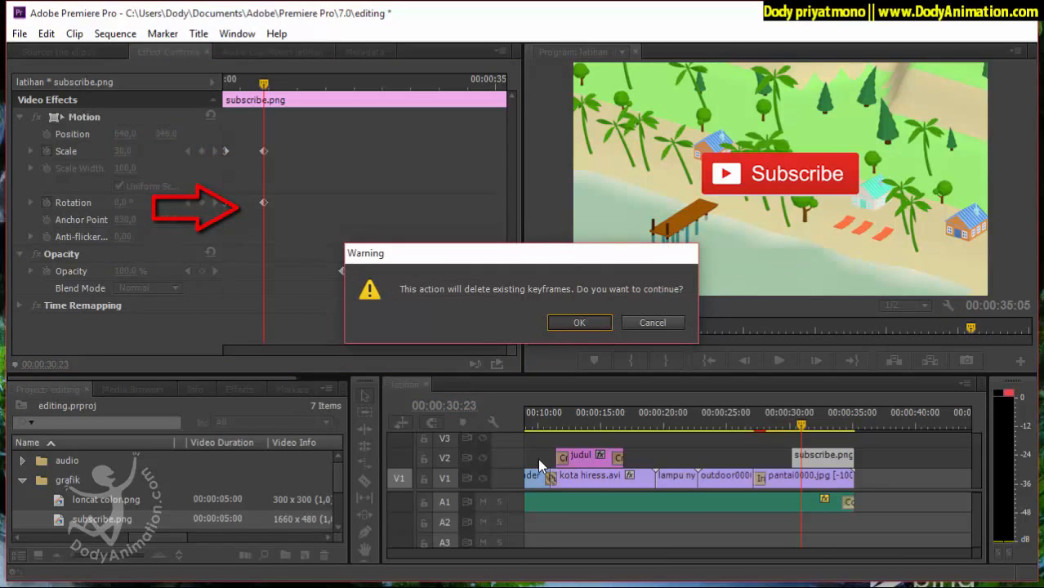
key("Left")
key("Left")
key("Left")
key("Left")
key("Left")
key("Left")
key("Left")
key("Left")
key("Left")
key("Left")
key("Left")
key("Left")
key("Left")
key("Left")
key("Left")
key("Left")
key("Left")
key("Left")
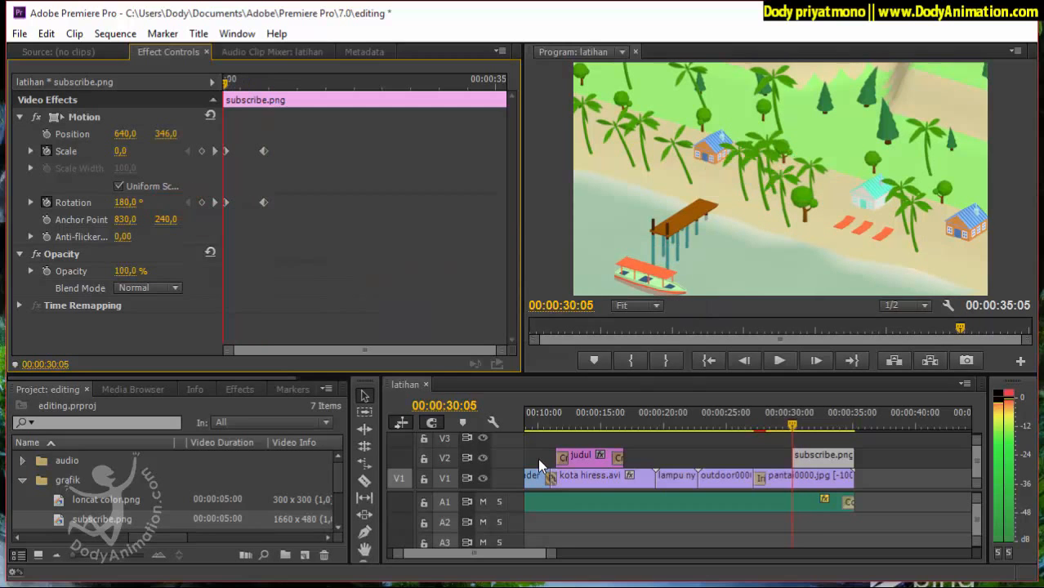
left_click(780, 360)
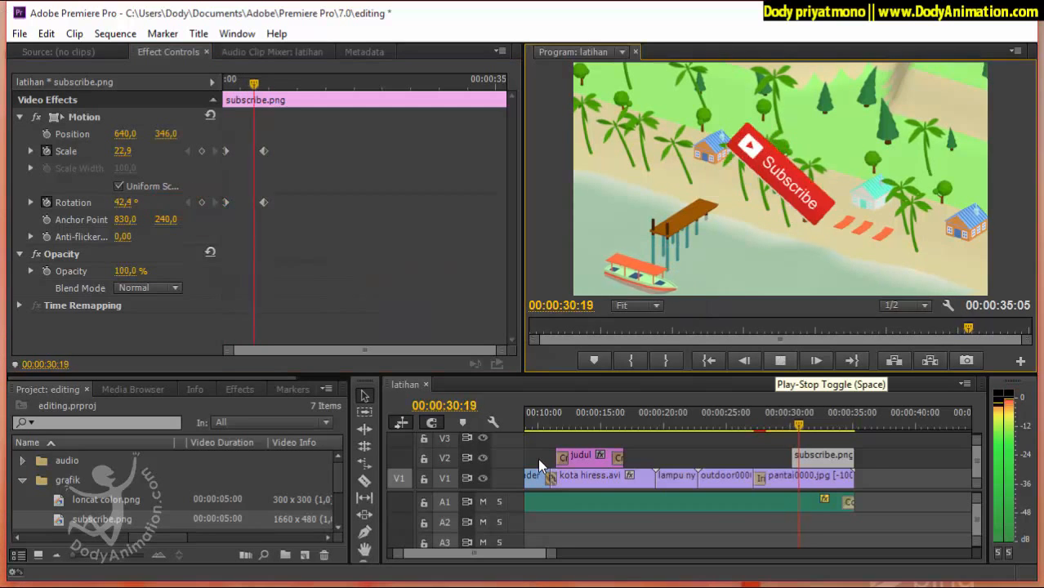
left_click(780, 360)
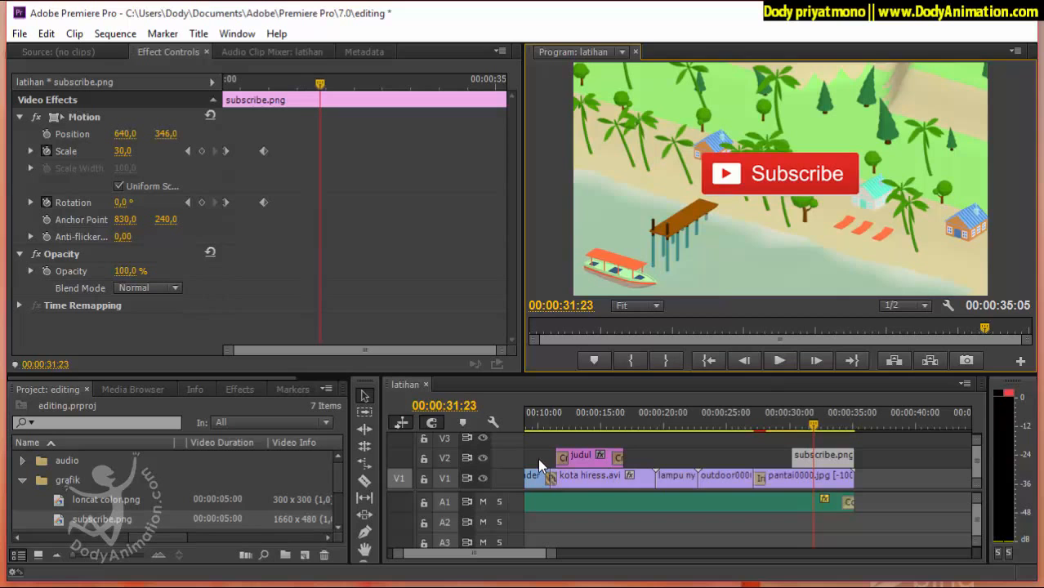
Smooth the two Scale keyframes of subscribe.png and fade its Opacity from 100% to 0% at 00:00:34:22.
mouse_move(321, 84)
left_mouse_down()
mouse_move(227, 84)
mouse_move(264, 84)
left_mouse_up()
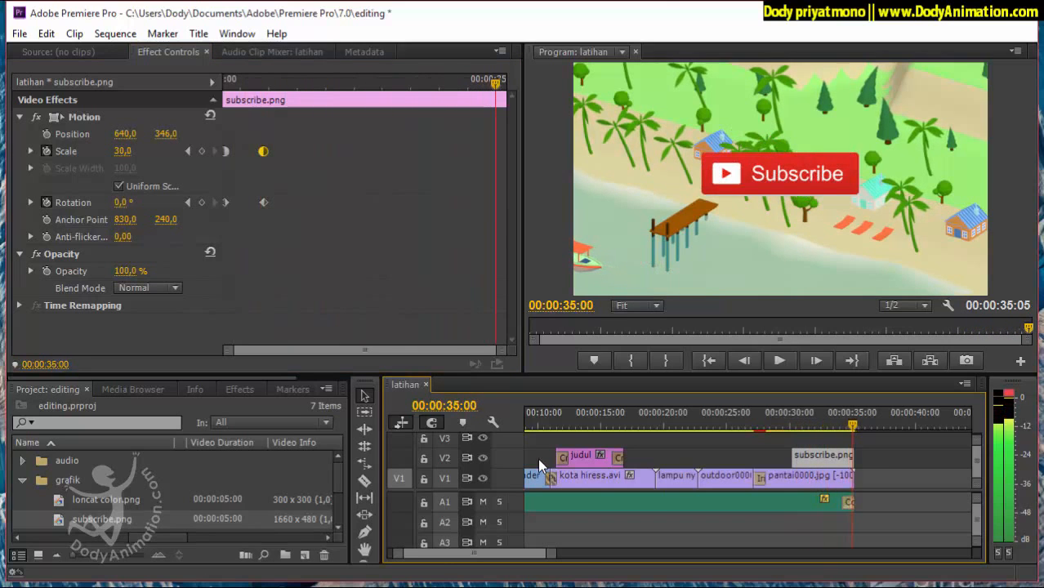
key("space")
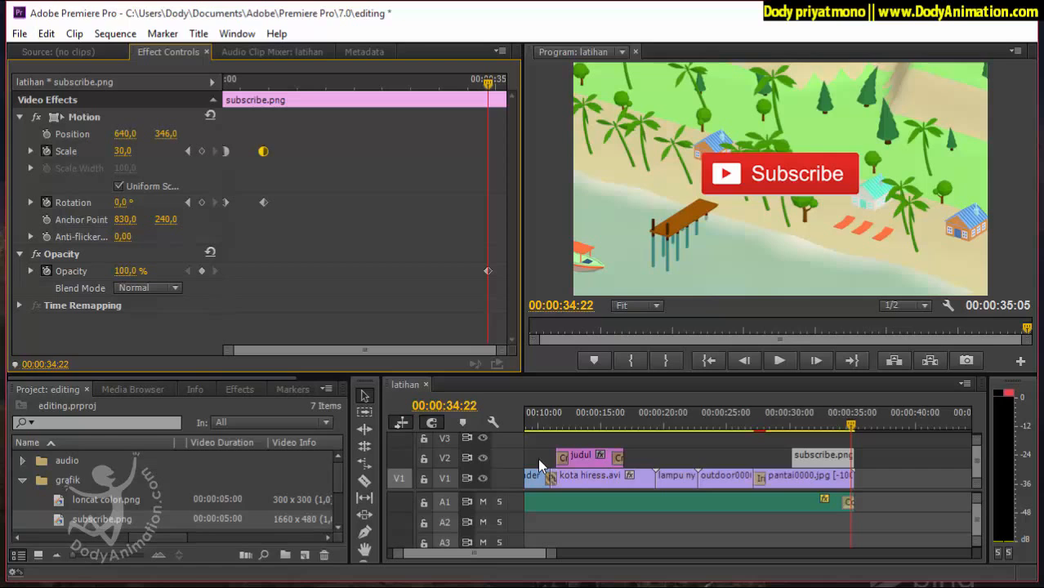
left_click_drag(488, 271, 467, 271)
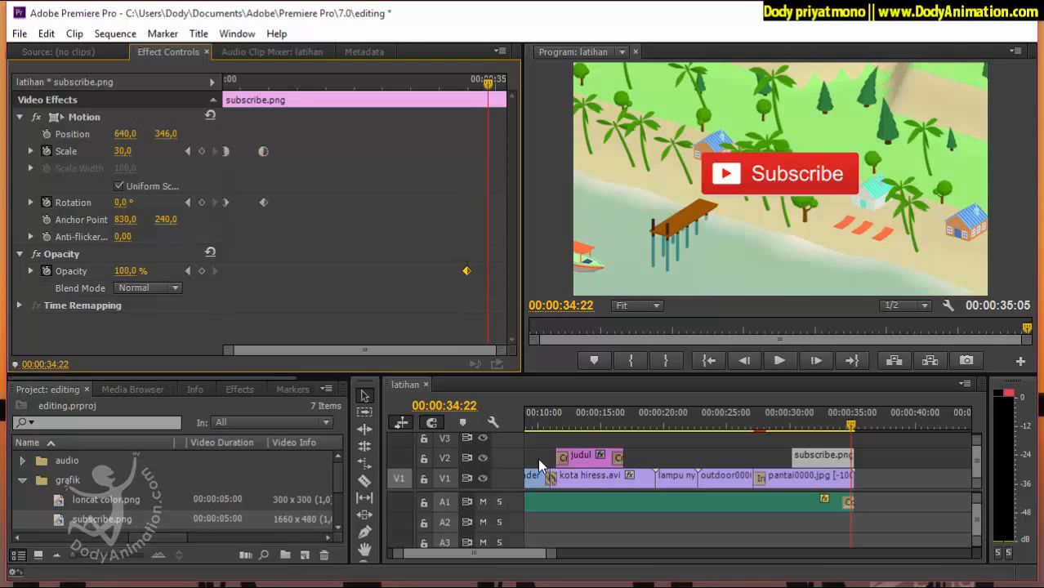
left_click(125, 270)
type("0")
key("Return")
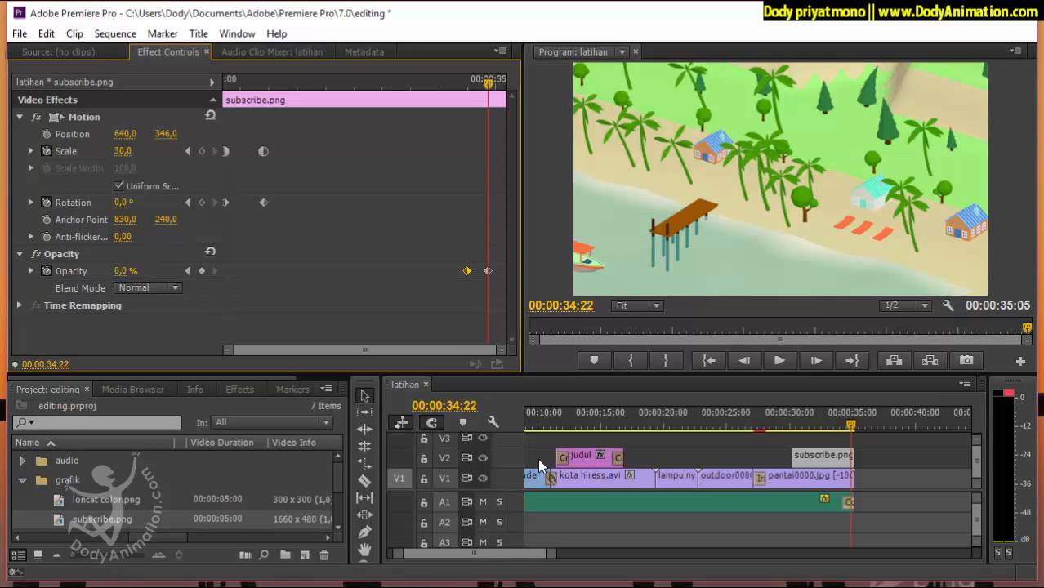
Preview the fade-out of subscribe.png through to the end of the sequence.
key("Left")
key("Left")
key("Left")
key("Left")
key("Left")
key("Left")
key("Left")
key("Left")
key("Left")
key("Left")
key("Left")
key("Left")
key("Left")
key("Left")
key("Left")
key("Left")
key("Left")
key("Left")
key("Left")
key("Left")
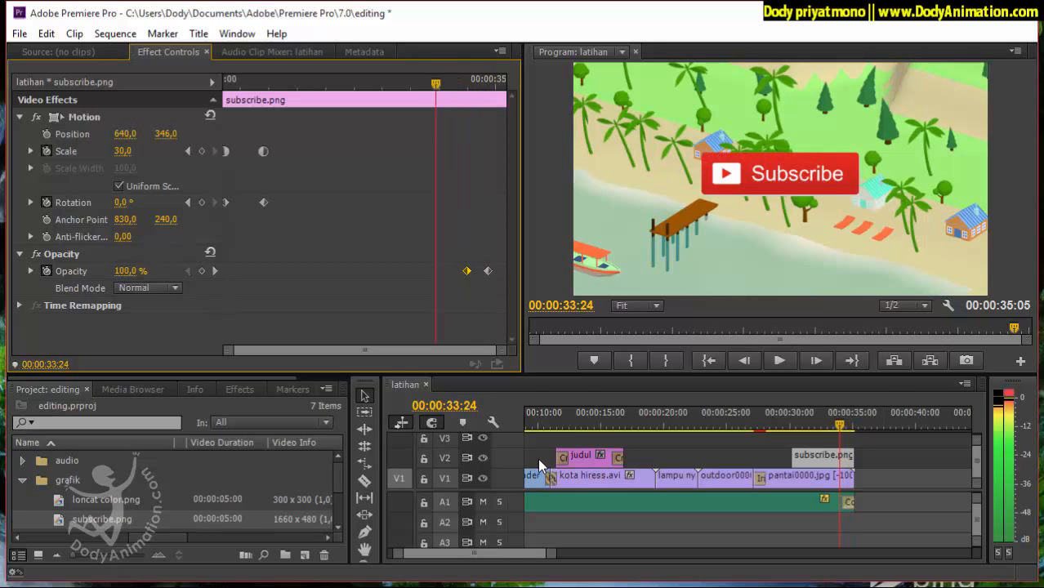
key("space")
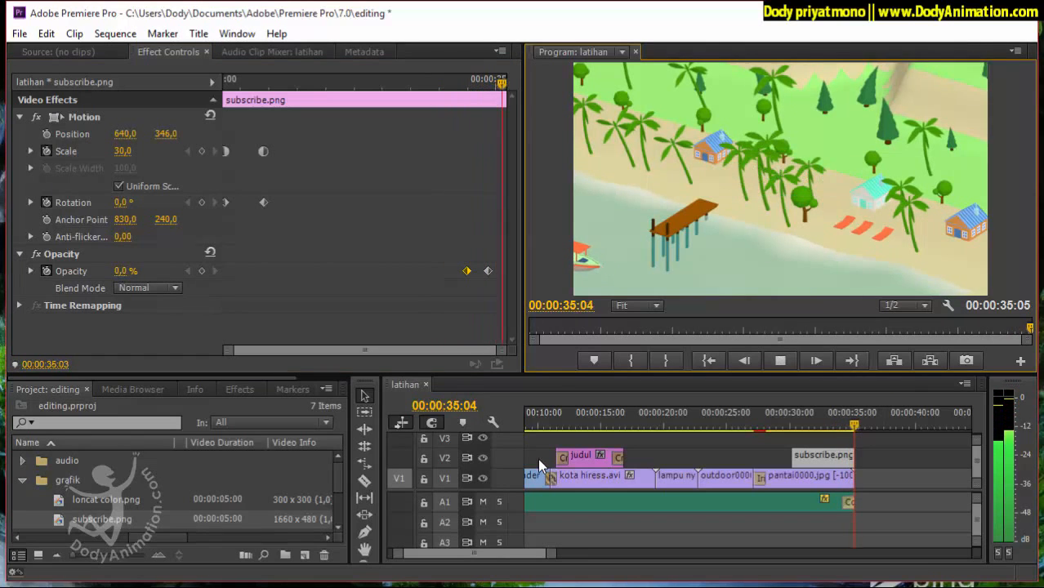
key("Home")
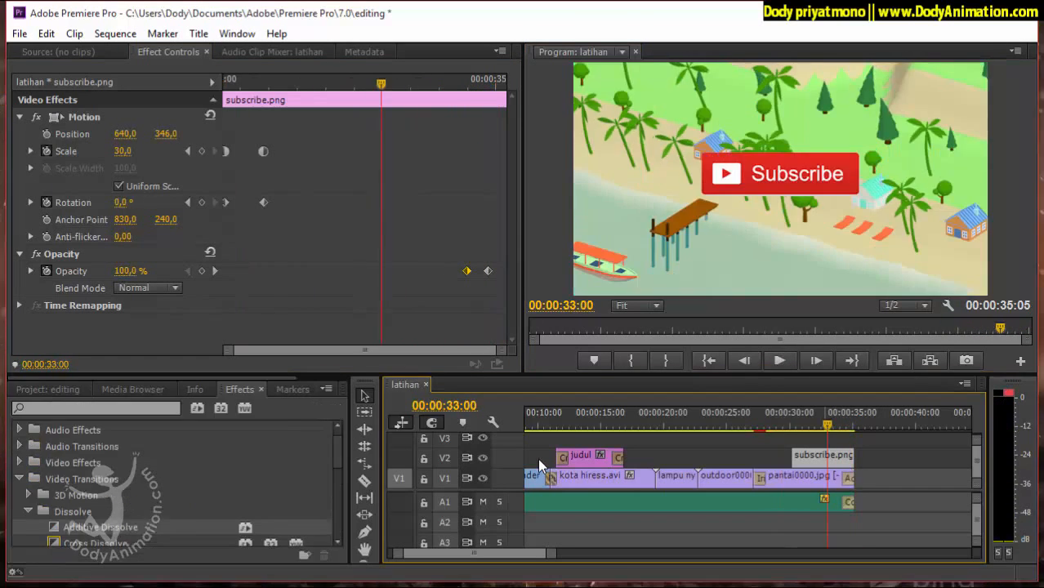